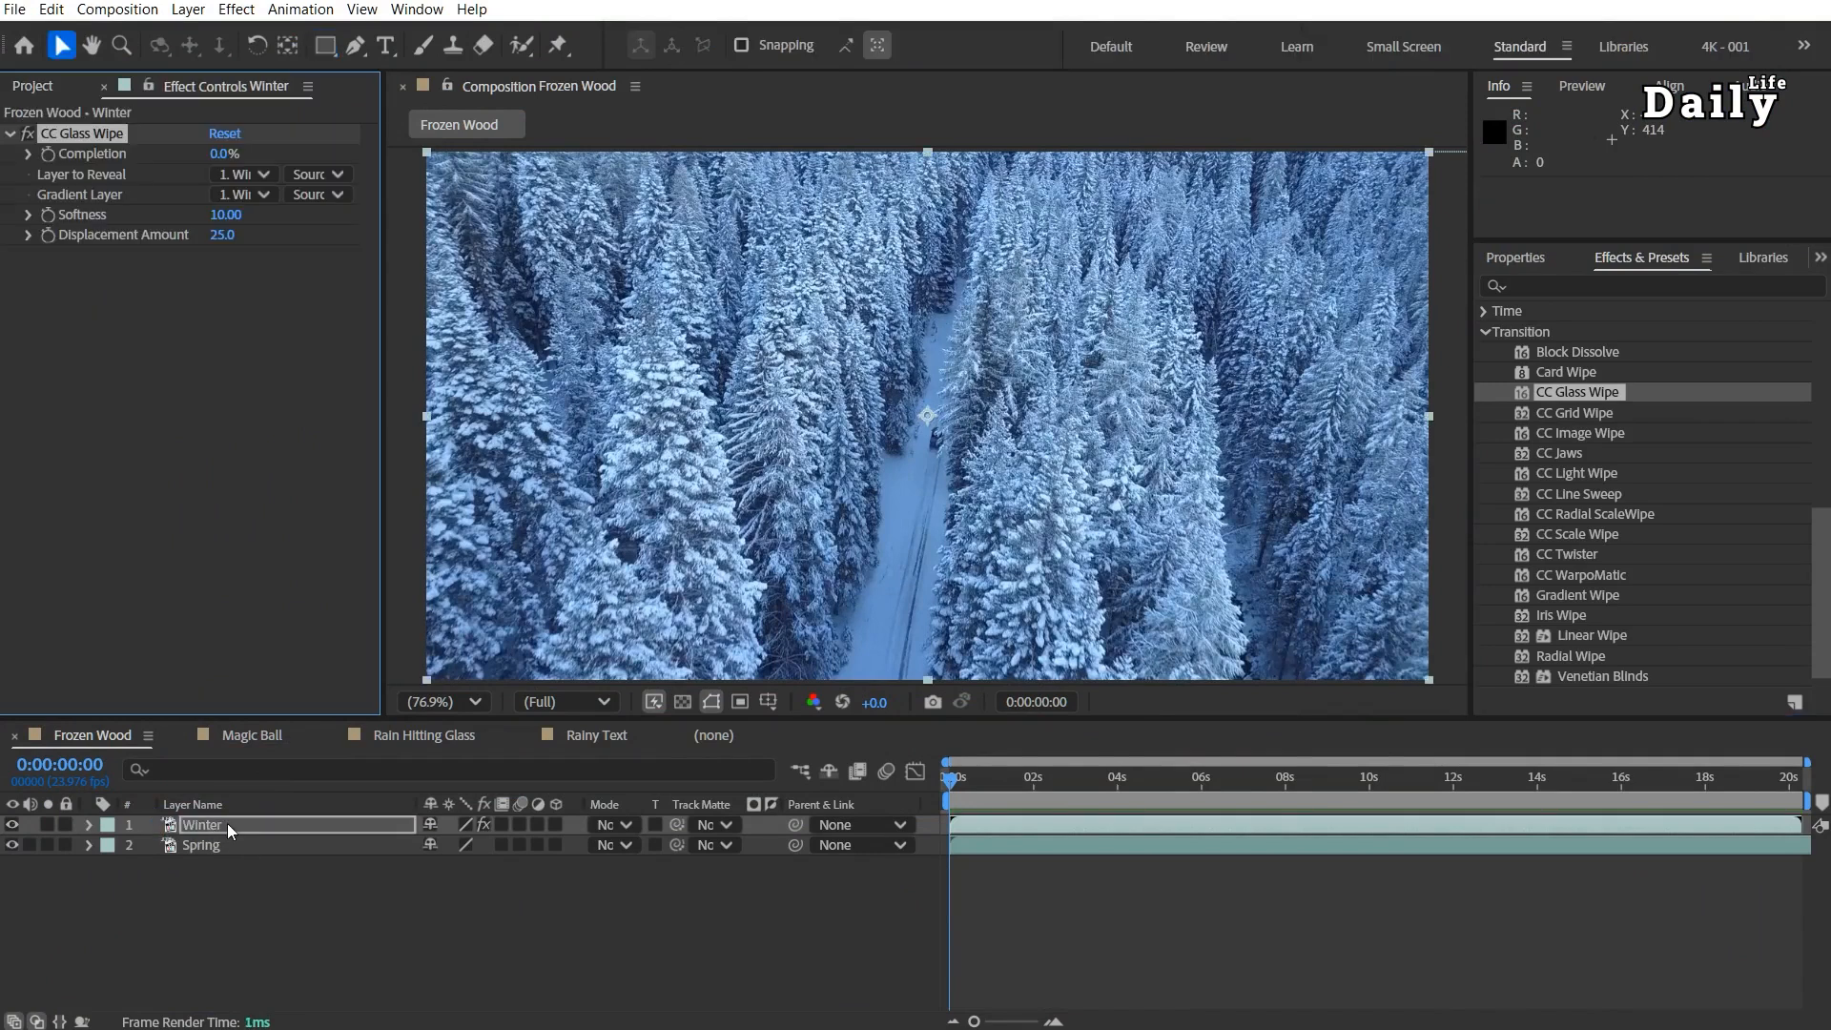
pyautogui.click(250, 173)
pyautogui.click(275, 225)
pyautogui.click(231, 194)
pyautogui.click(270, 250)
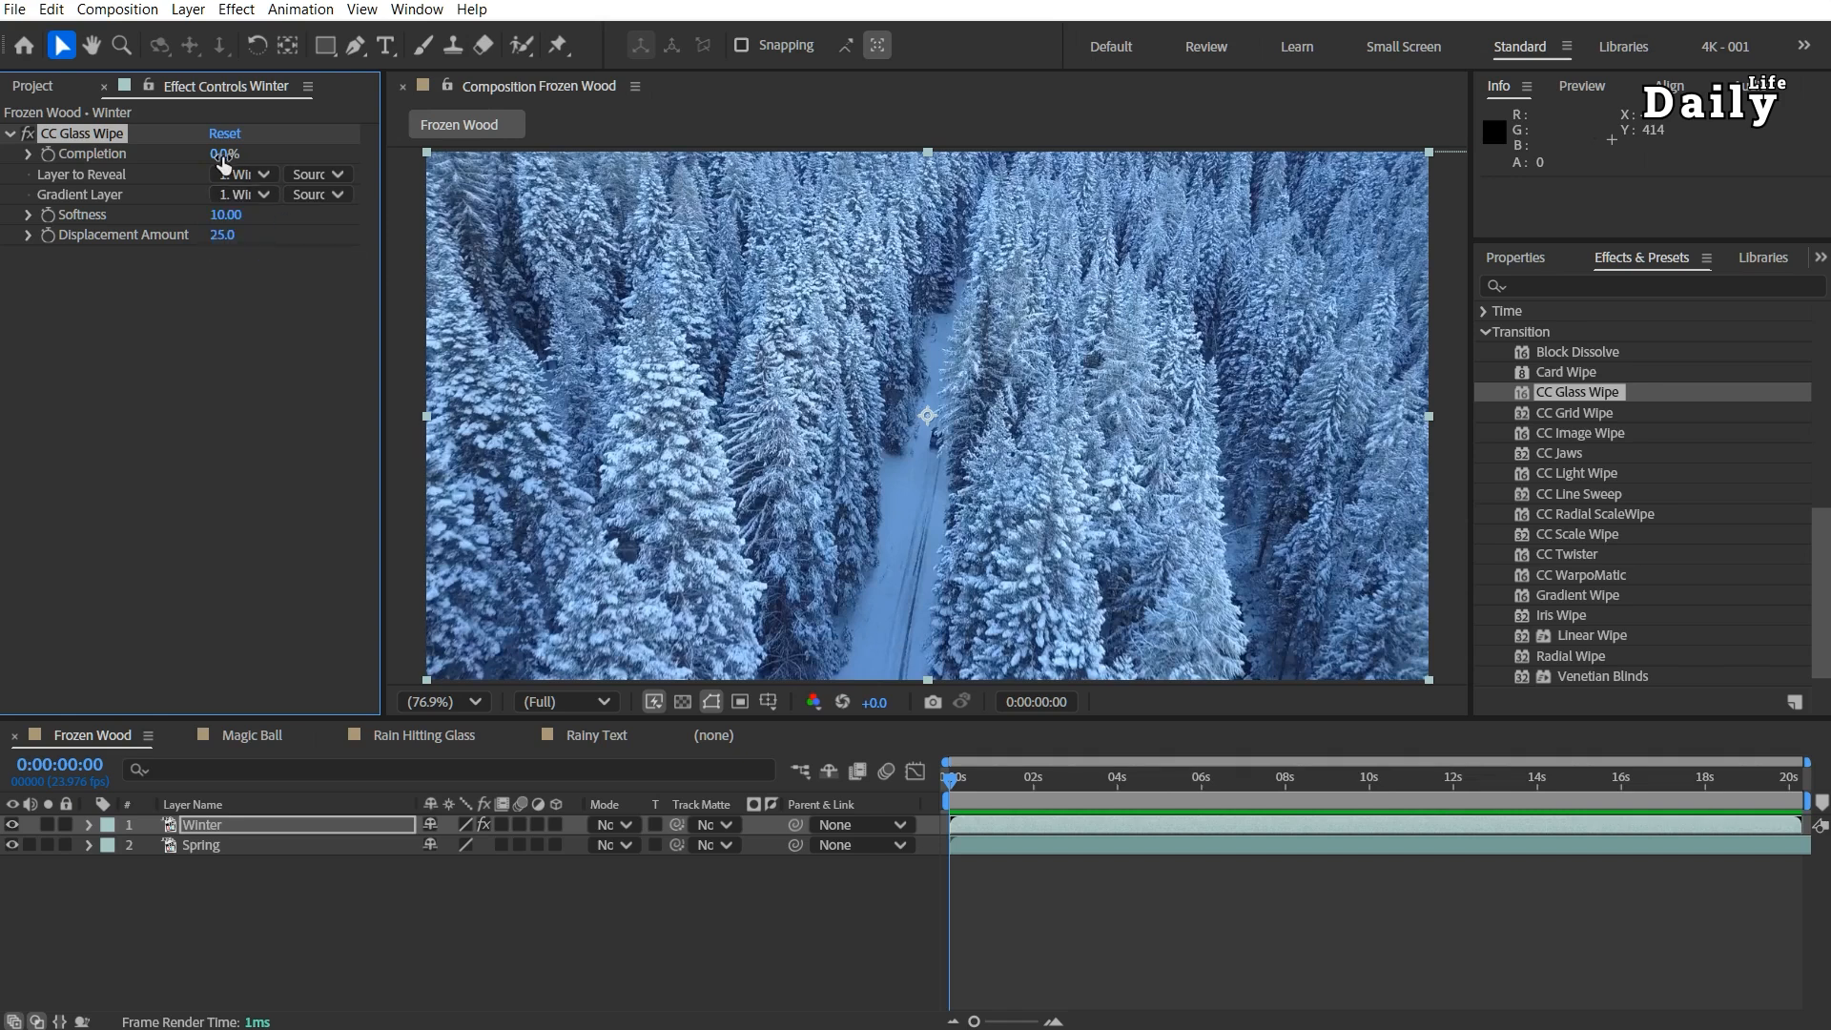
# Step: Set the CC Glass Wipe's Completion to 38% and its Softness to 5.20 on the Winter layer
pyautogui.moveTo(222, 155)
pyautogui.mouseDown()
pyautogui.moveTo(287, 154)
pyautogui.moveTo(227, 159)
pyautogui.mouseUp()
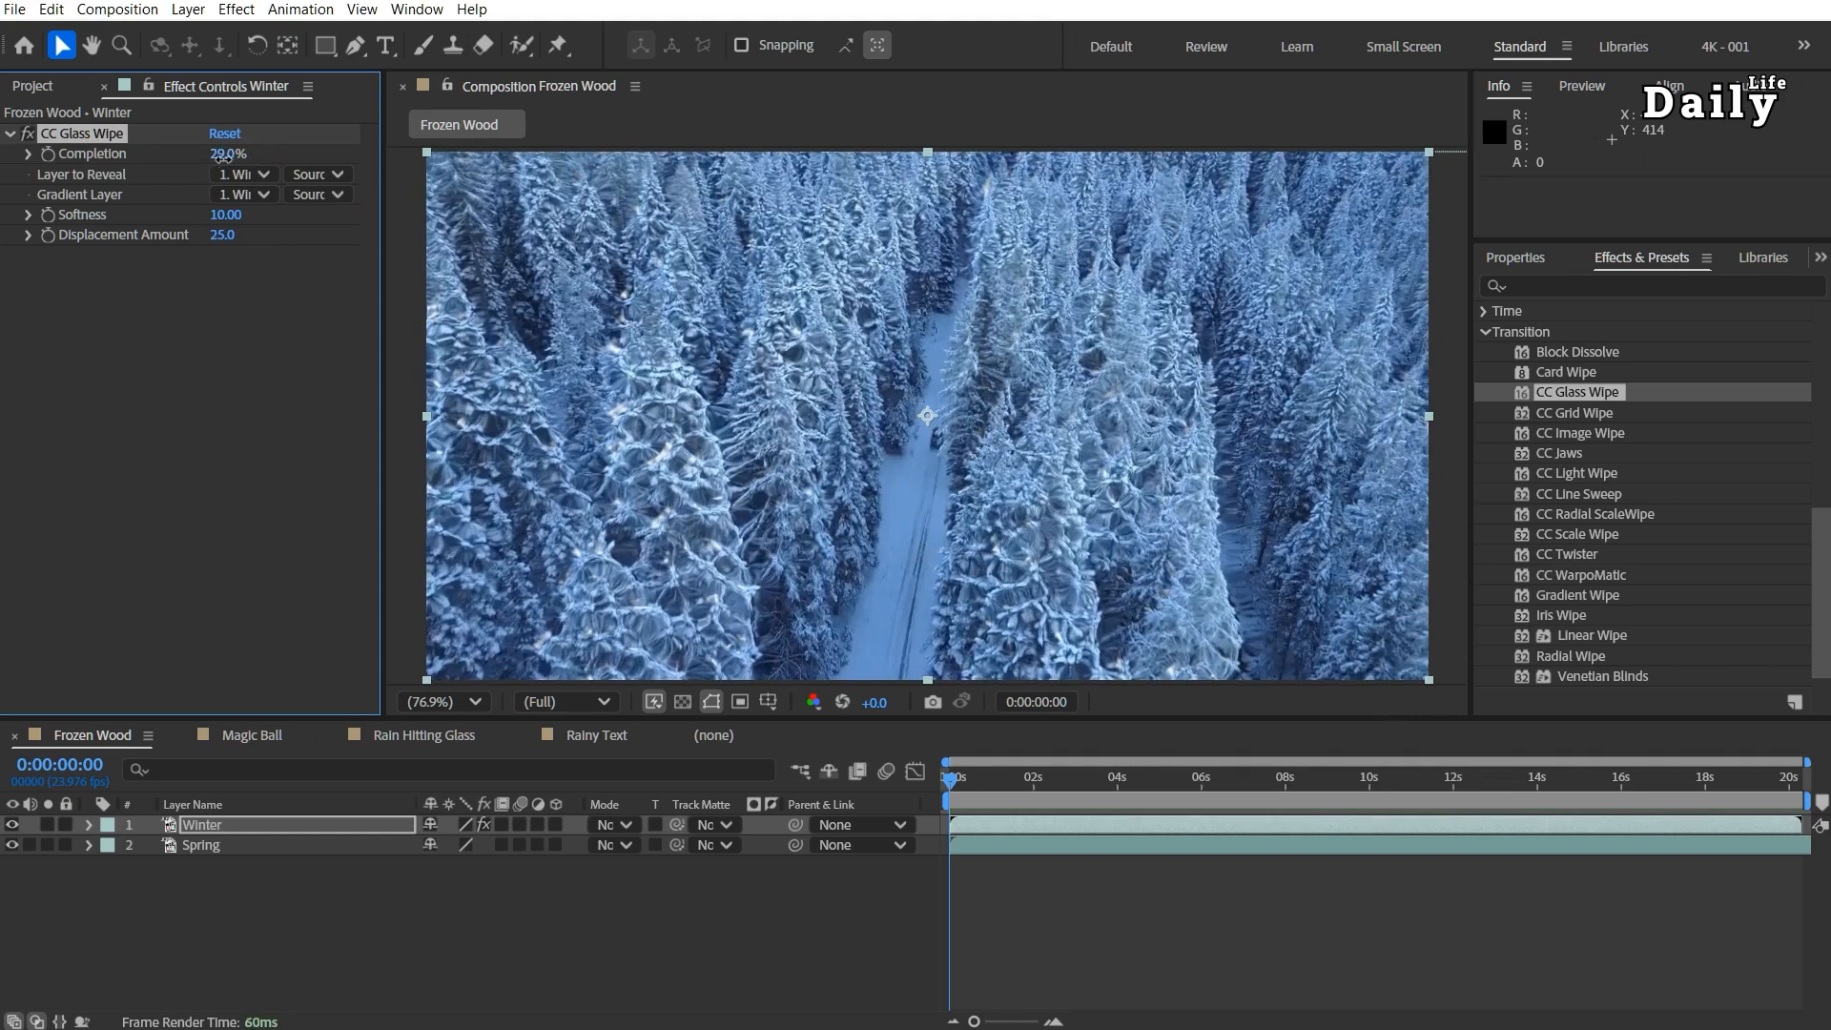
pyautogui.click(230, 157)
pyautogui.press('Return')
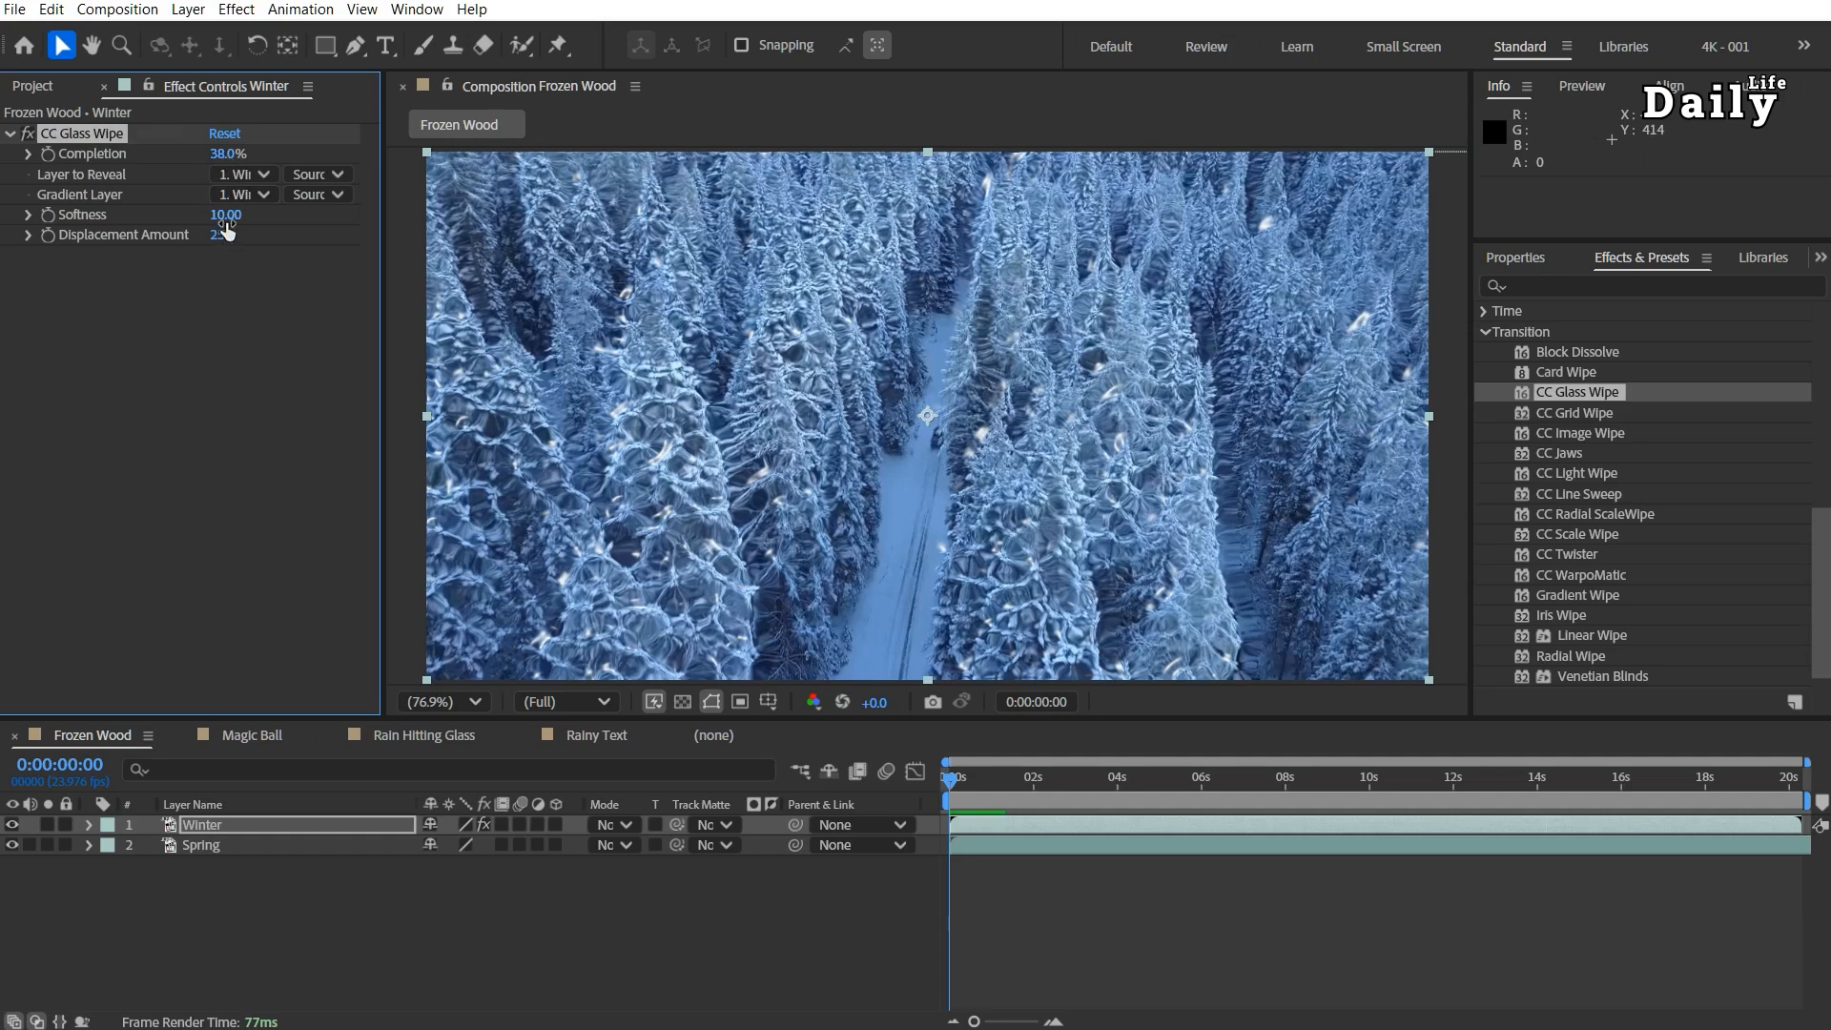
pyautogui.moveTo(226, 214); pyautogui.dragTo(155, 252)
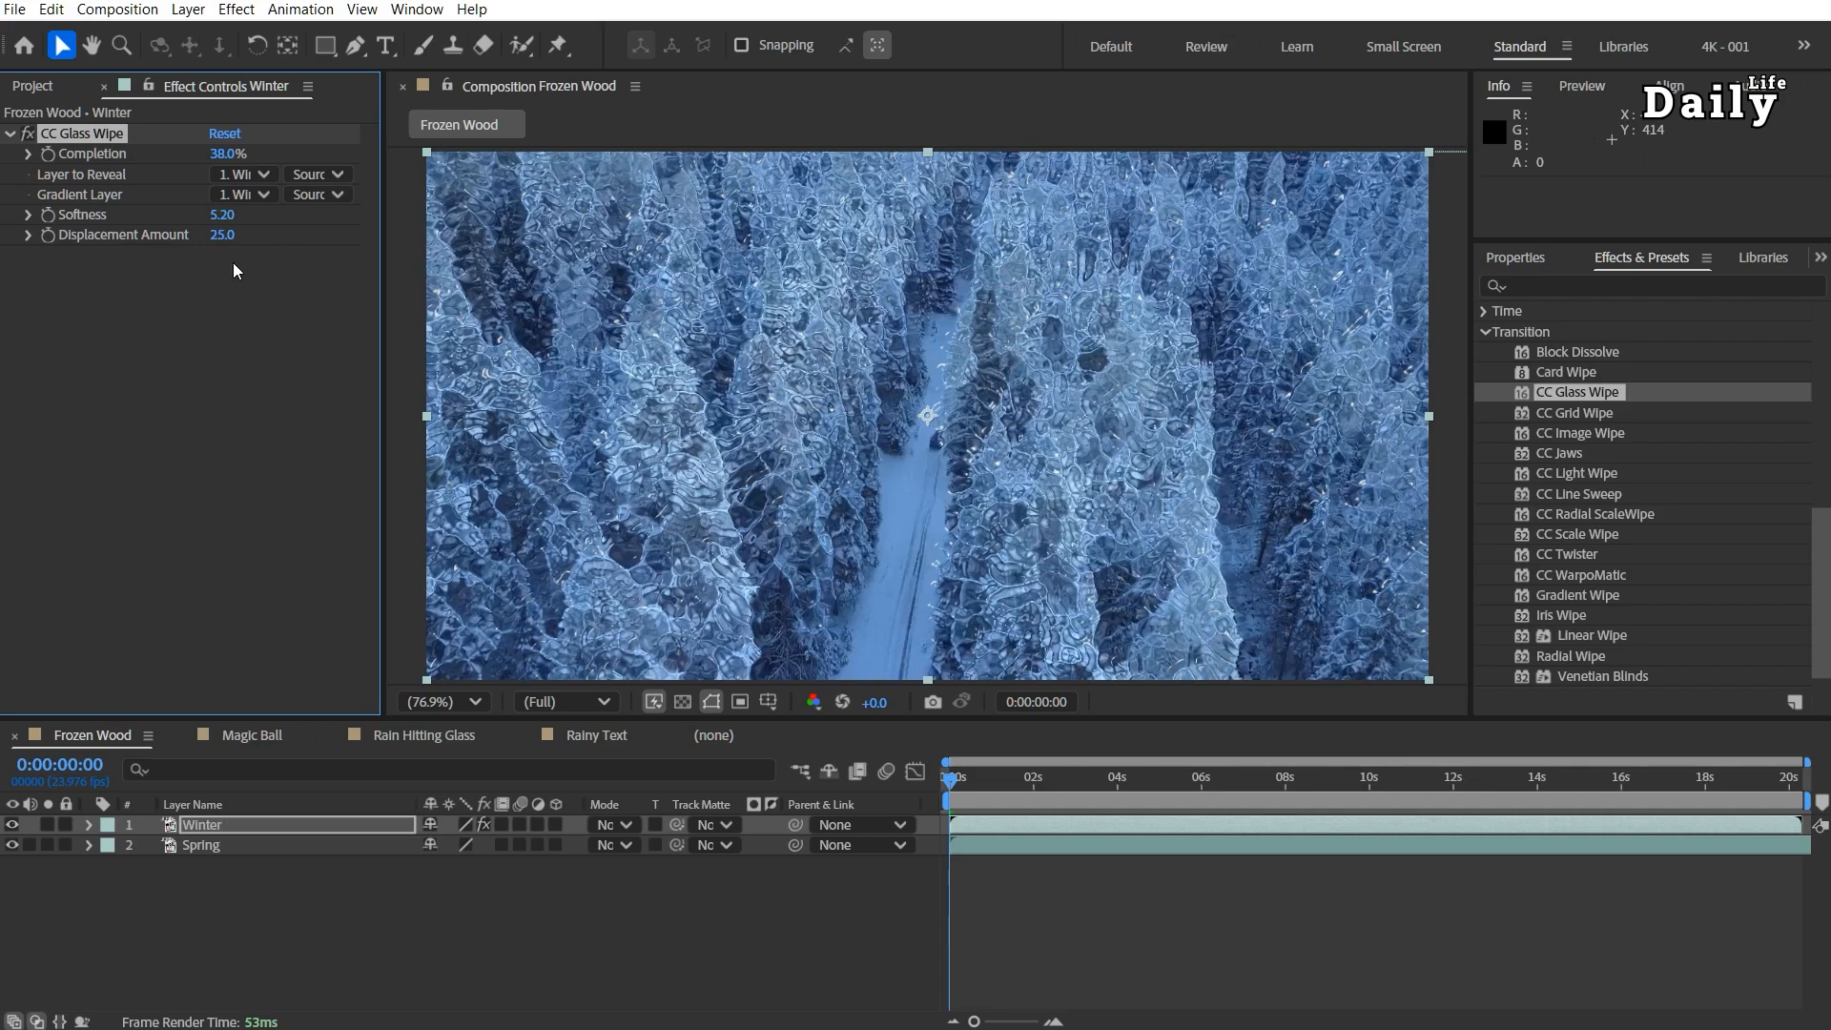
# Step: Set the CC Glass Wipe's Displacement Amount to 27 on the Winter layer
pyautogui.moveTo(222, 234); pyautogui.dragTo(363, 344)
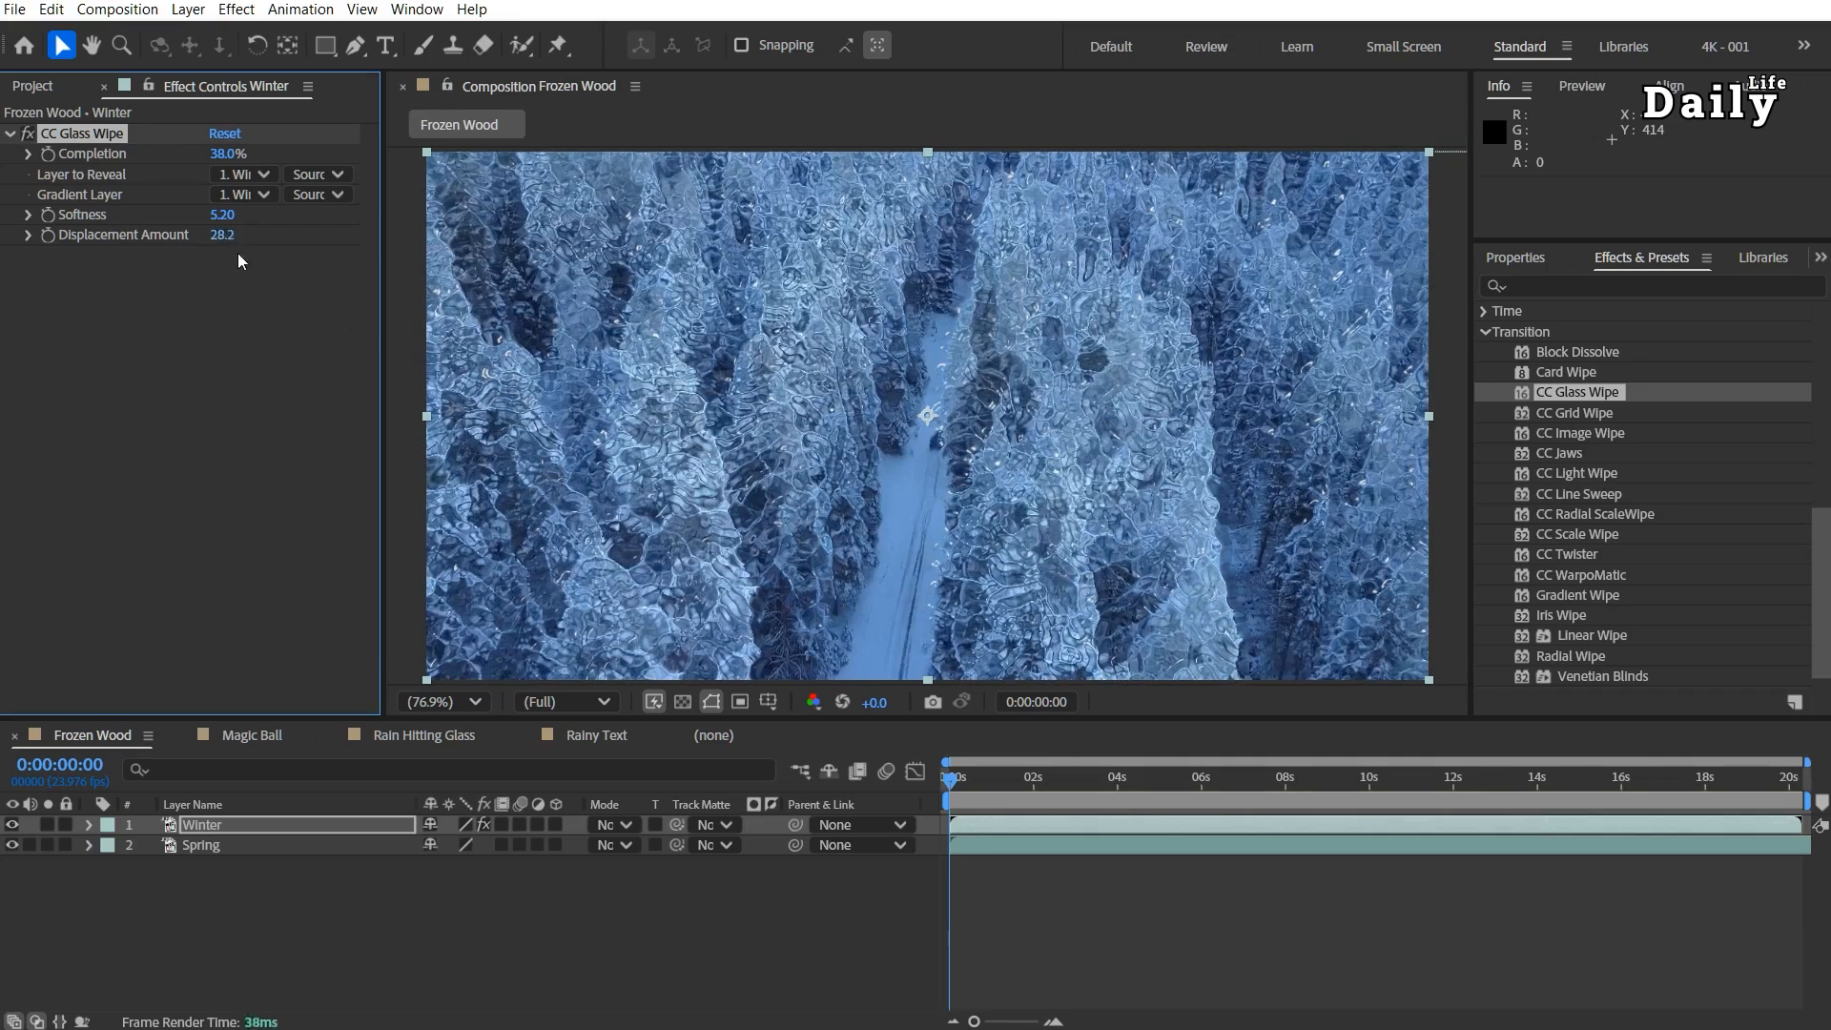
pyautogui.click(230, 235)
pyautogui.write('27')
pyautogui.press('Return')
pyautogui.moveTo(946, 780); pyautogui.dragTo(927, 970)
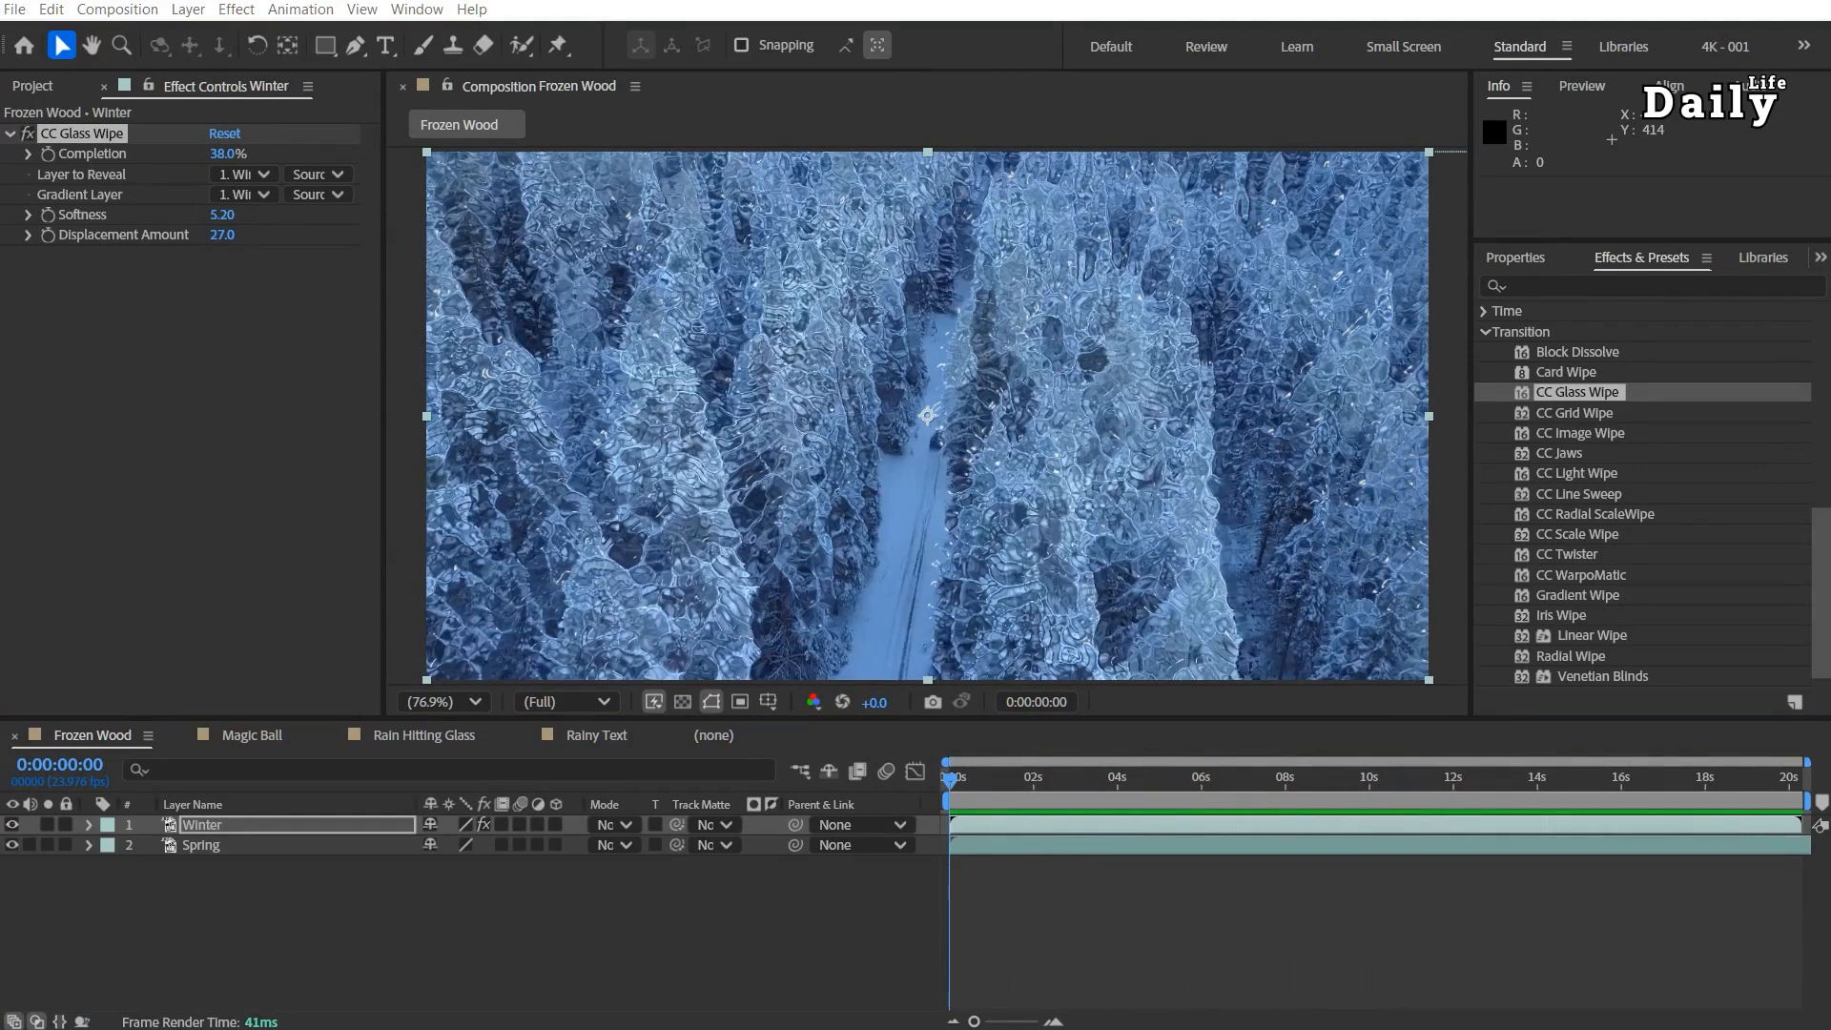
# Step: Make Spring the Layer to Reveal in the Winter layer's CC Glass Wipe, keeping Source as its input
pyautogui.click(261, 173)
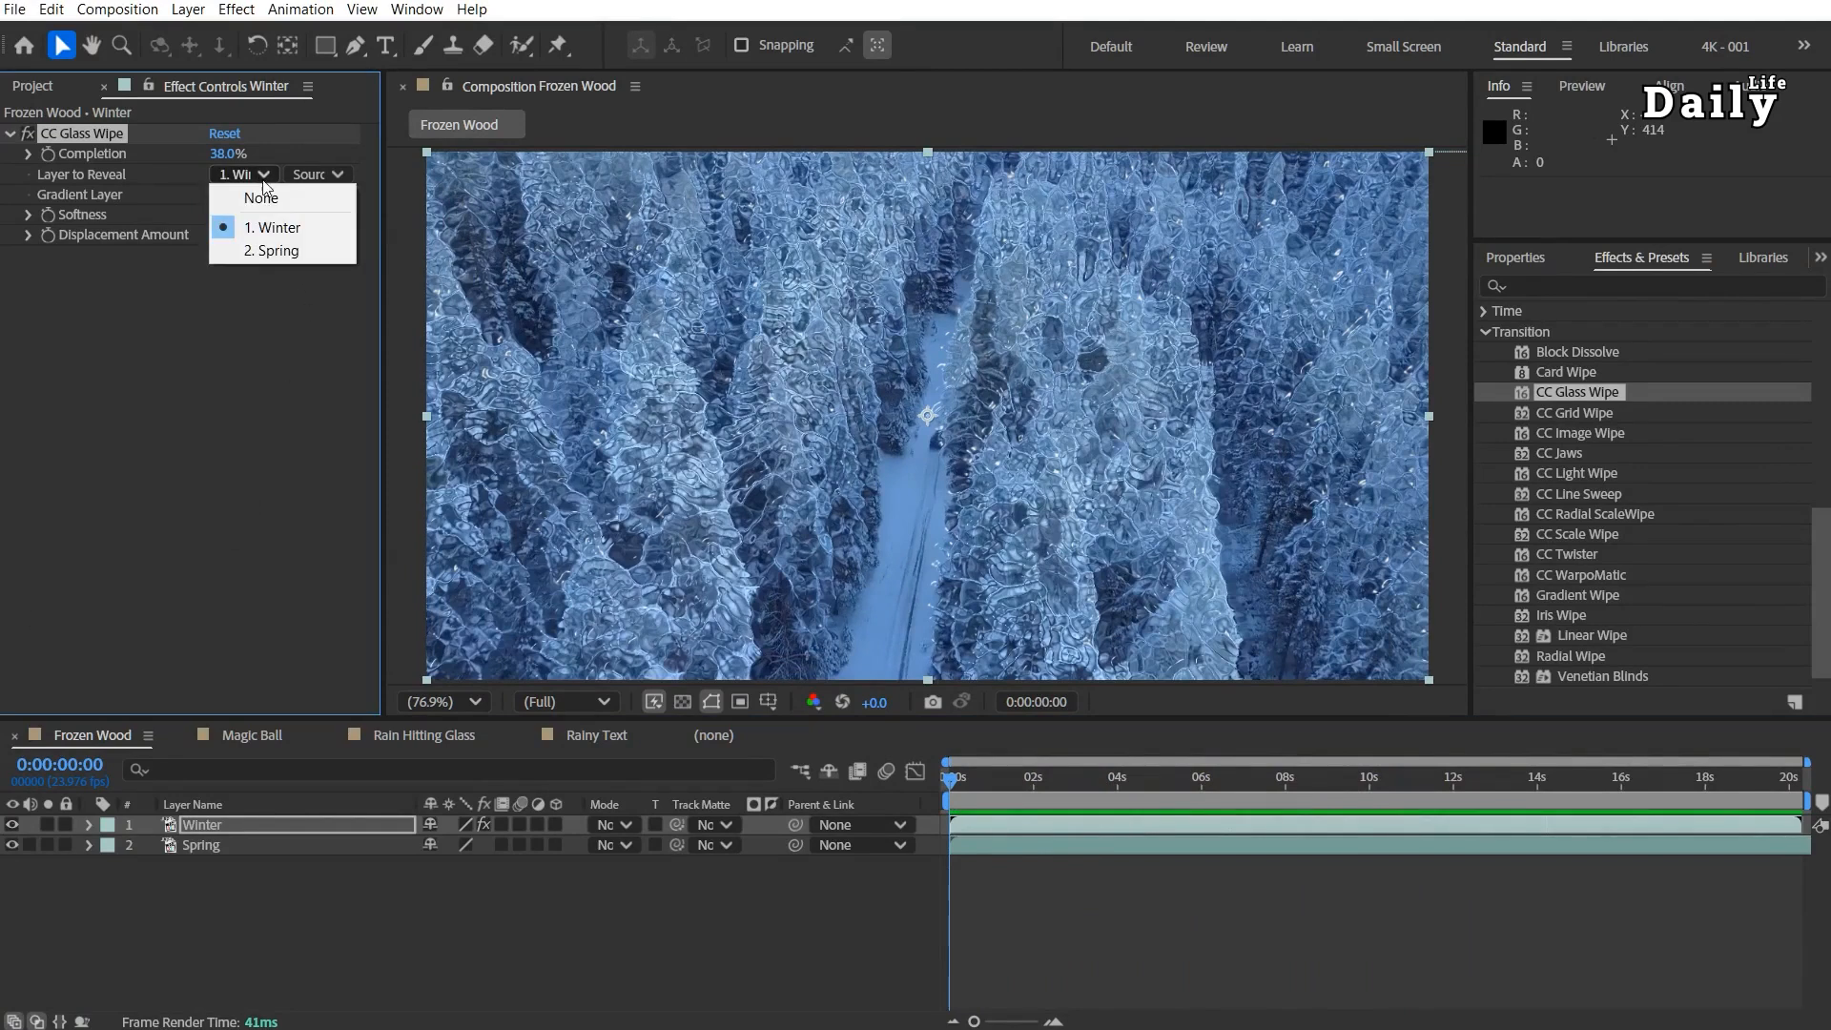
pyautogui.click(272, 251)
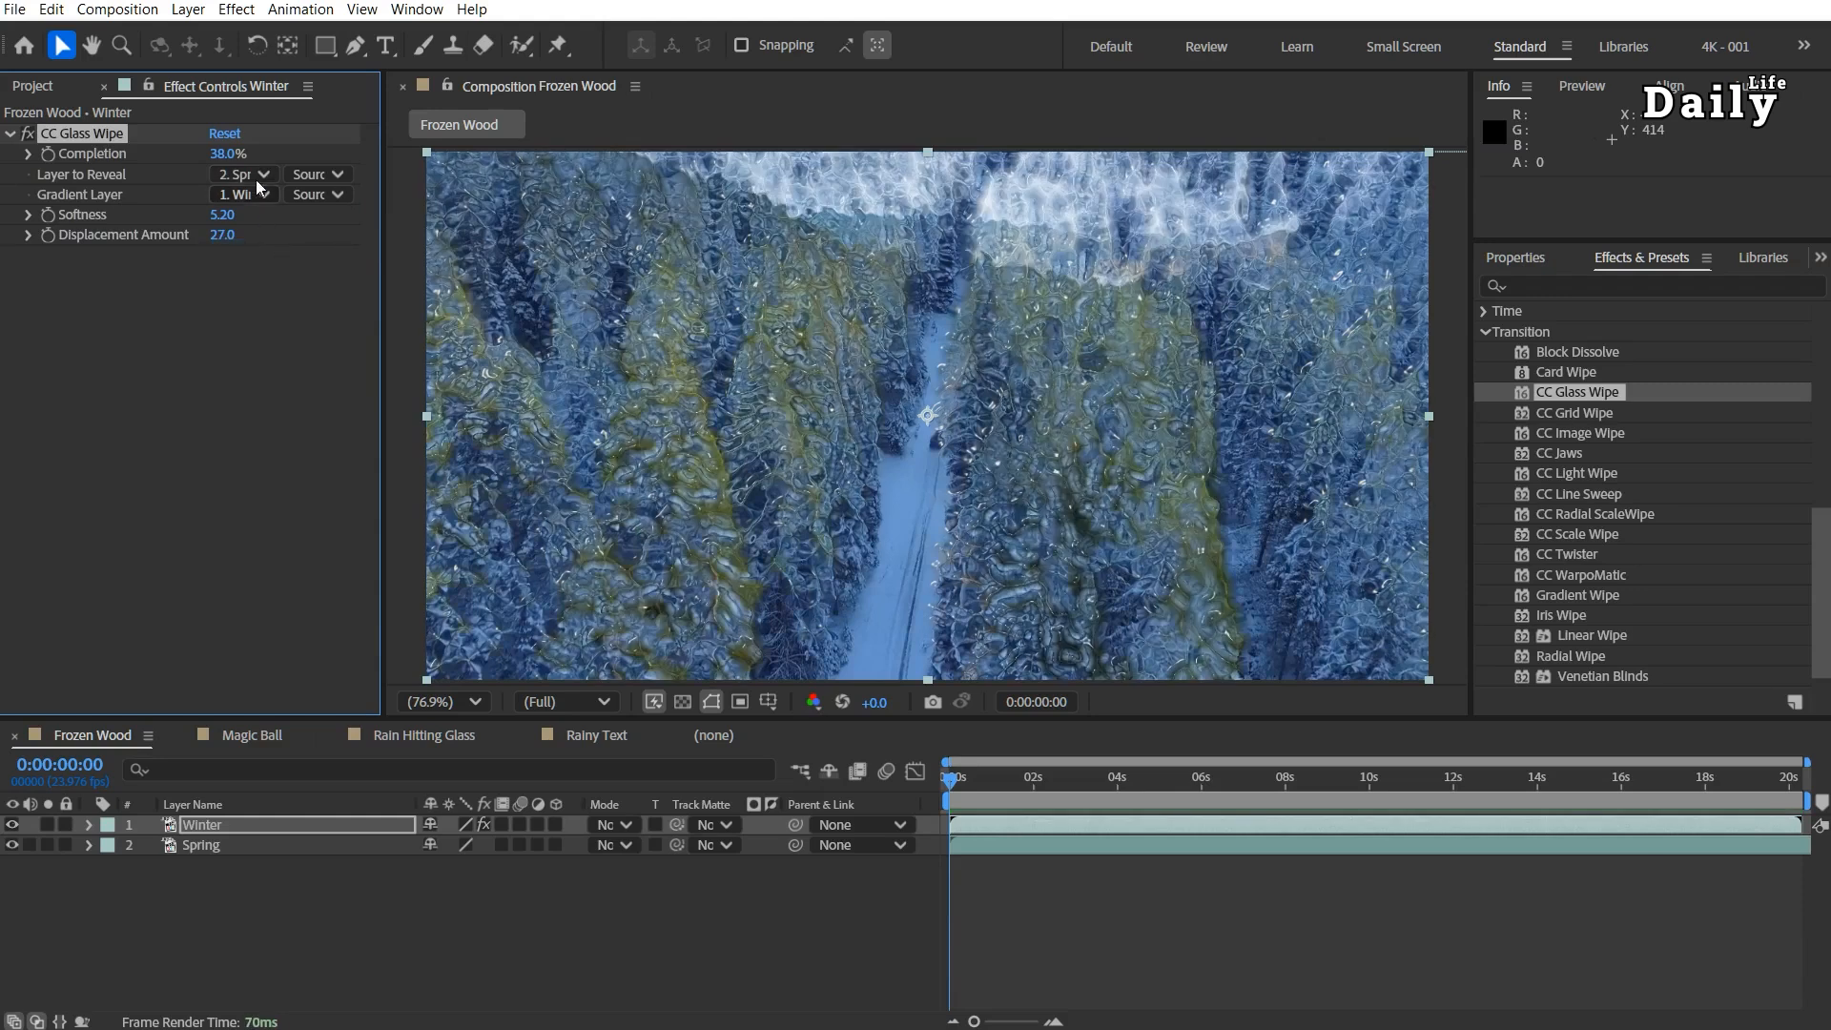
pyautogui.click(330, 175)
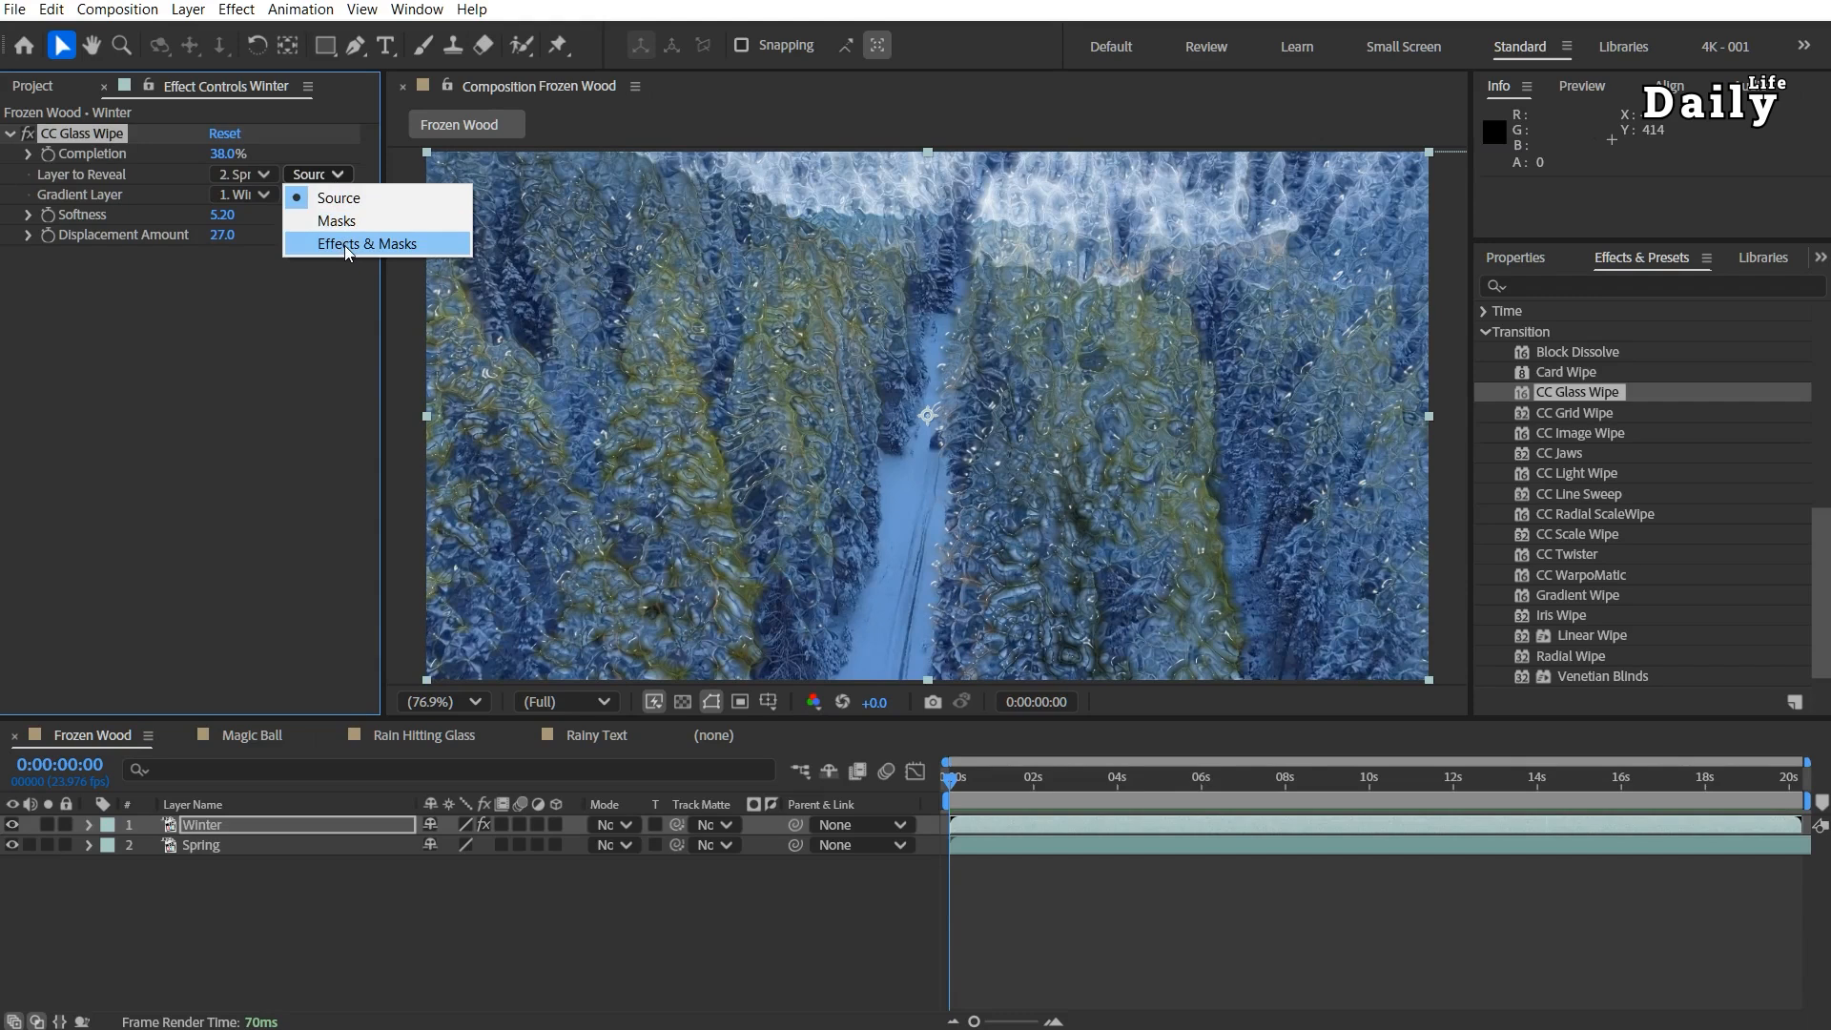
pyautogui.click(353, 198)
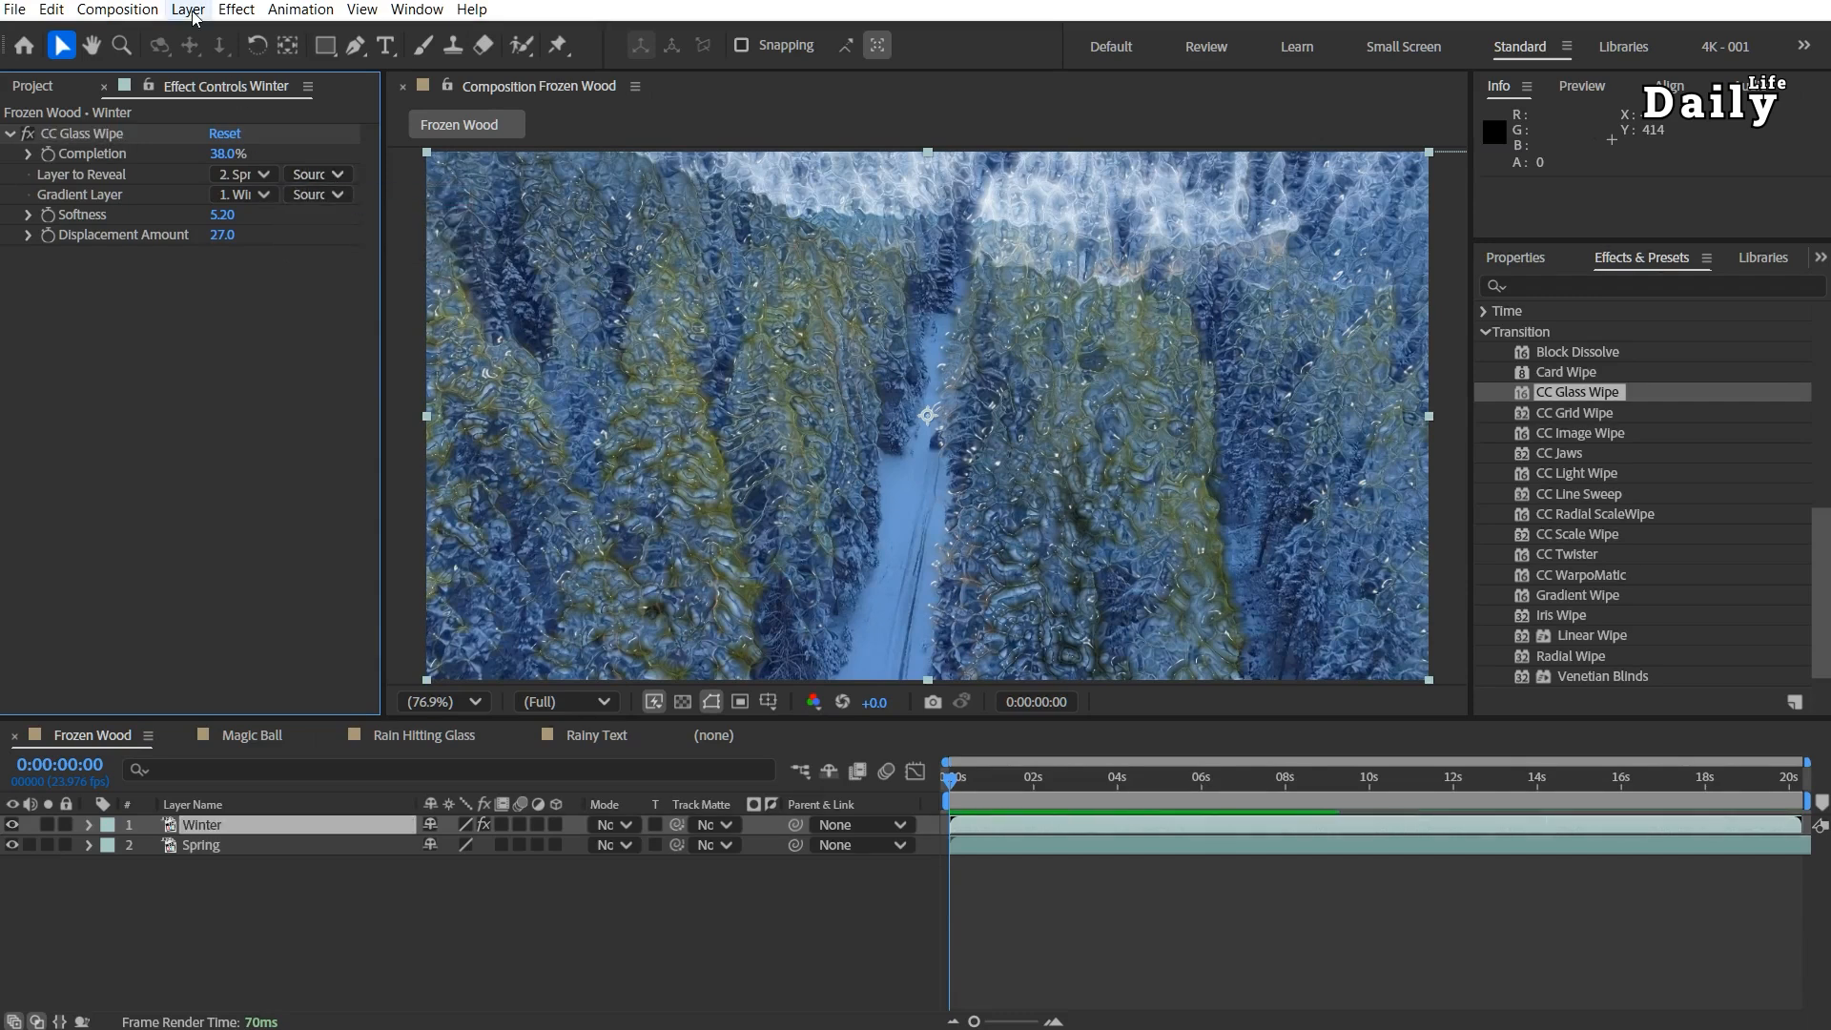
pyautogui.click(188, 9)
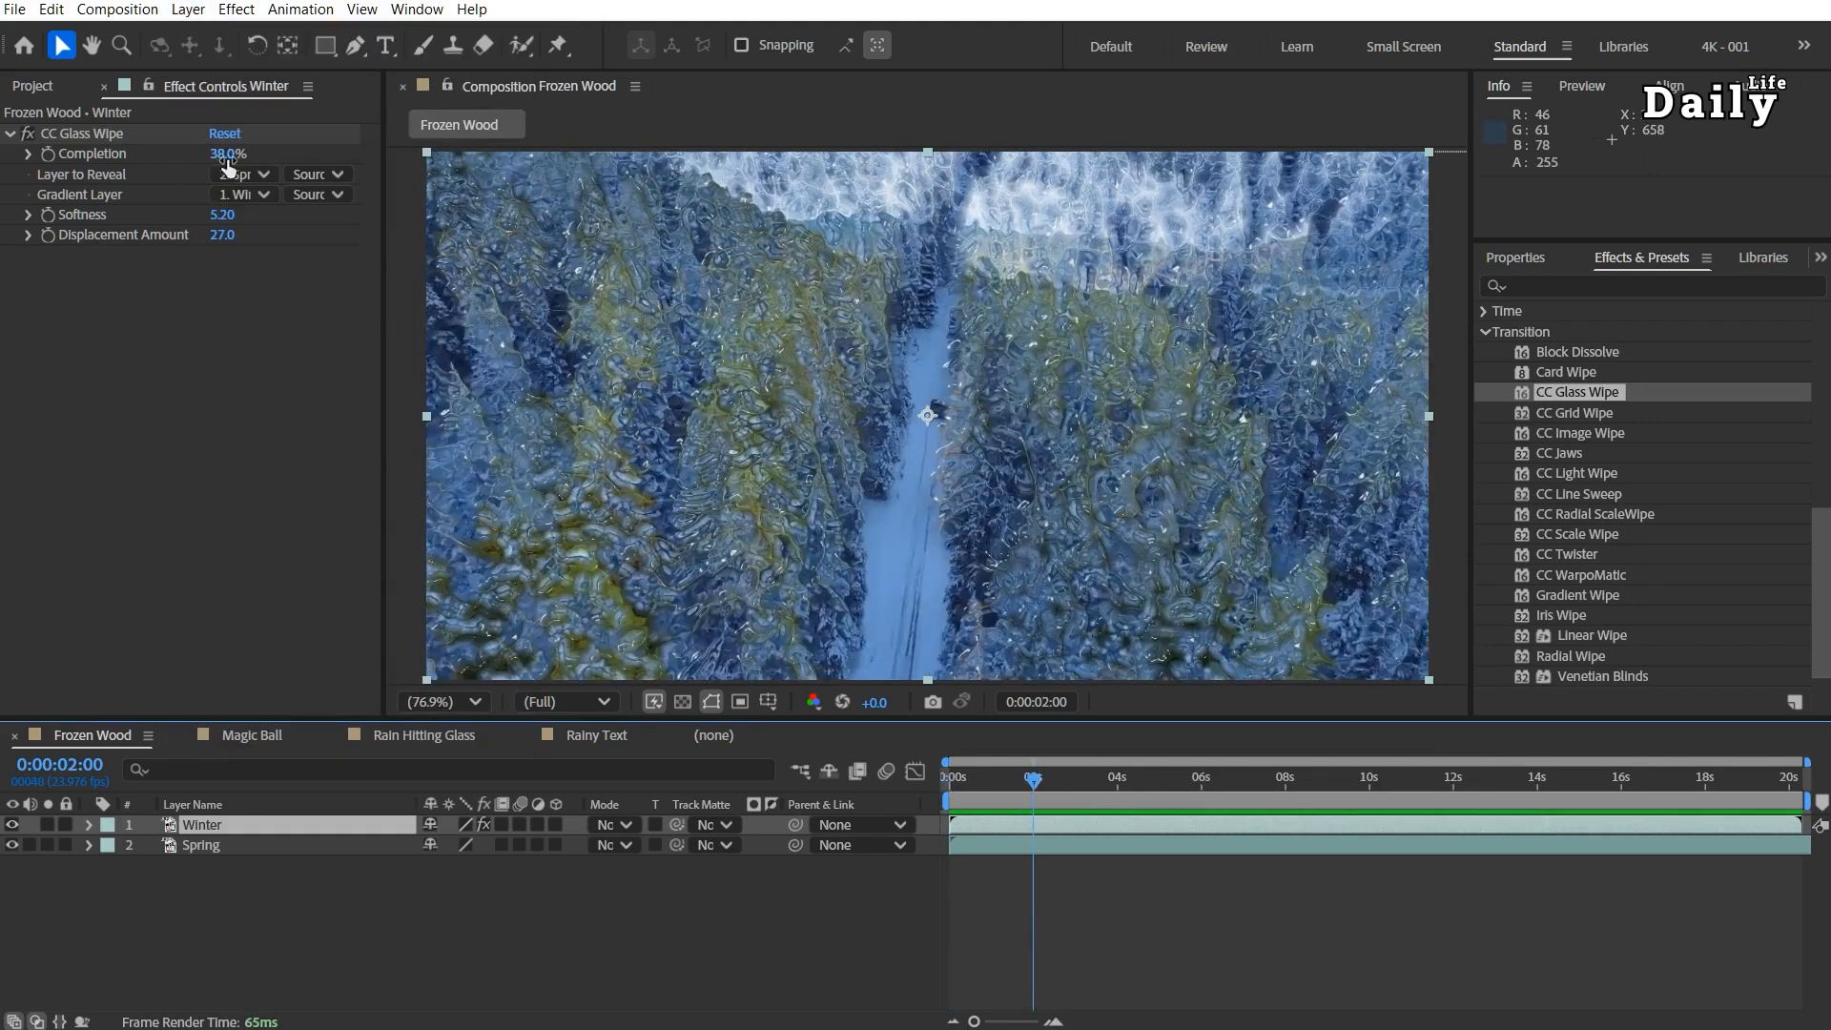
# Step: Keyframe the Winter layer's CC Glass Wipe Completion from 0% at 2 seconds to 100% at 4 seconds
pyautogui.moveTo(227, 164); pyautogui.dragTo(172, 164)
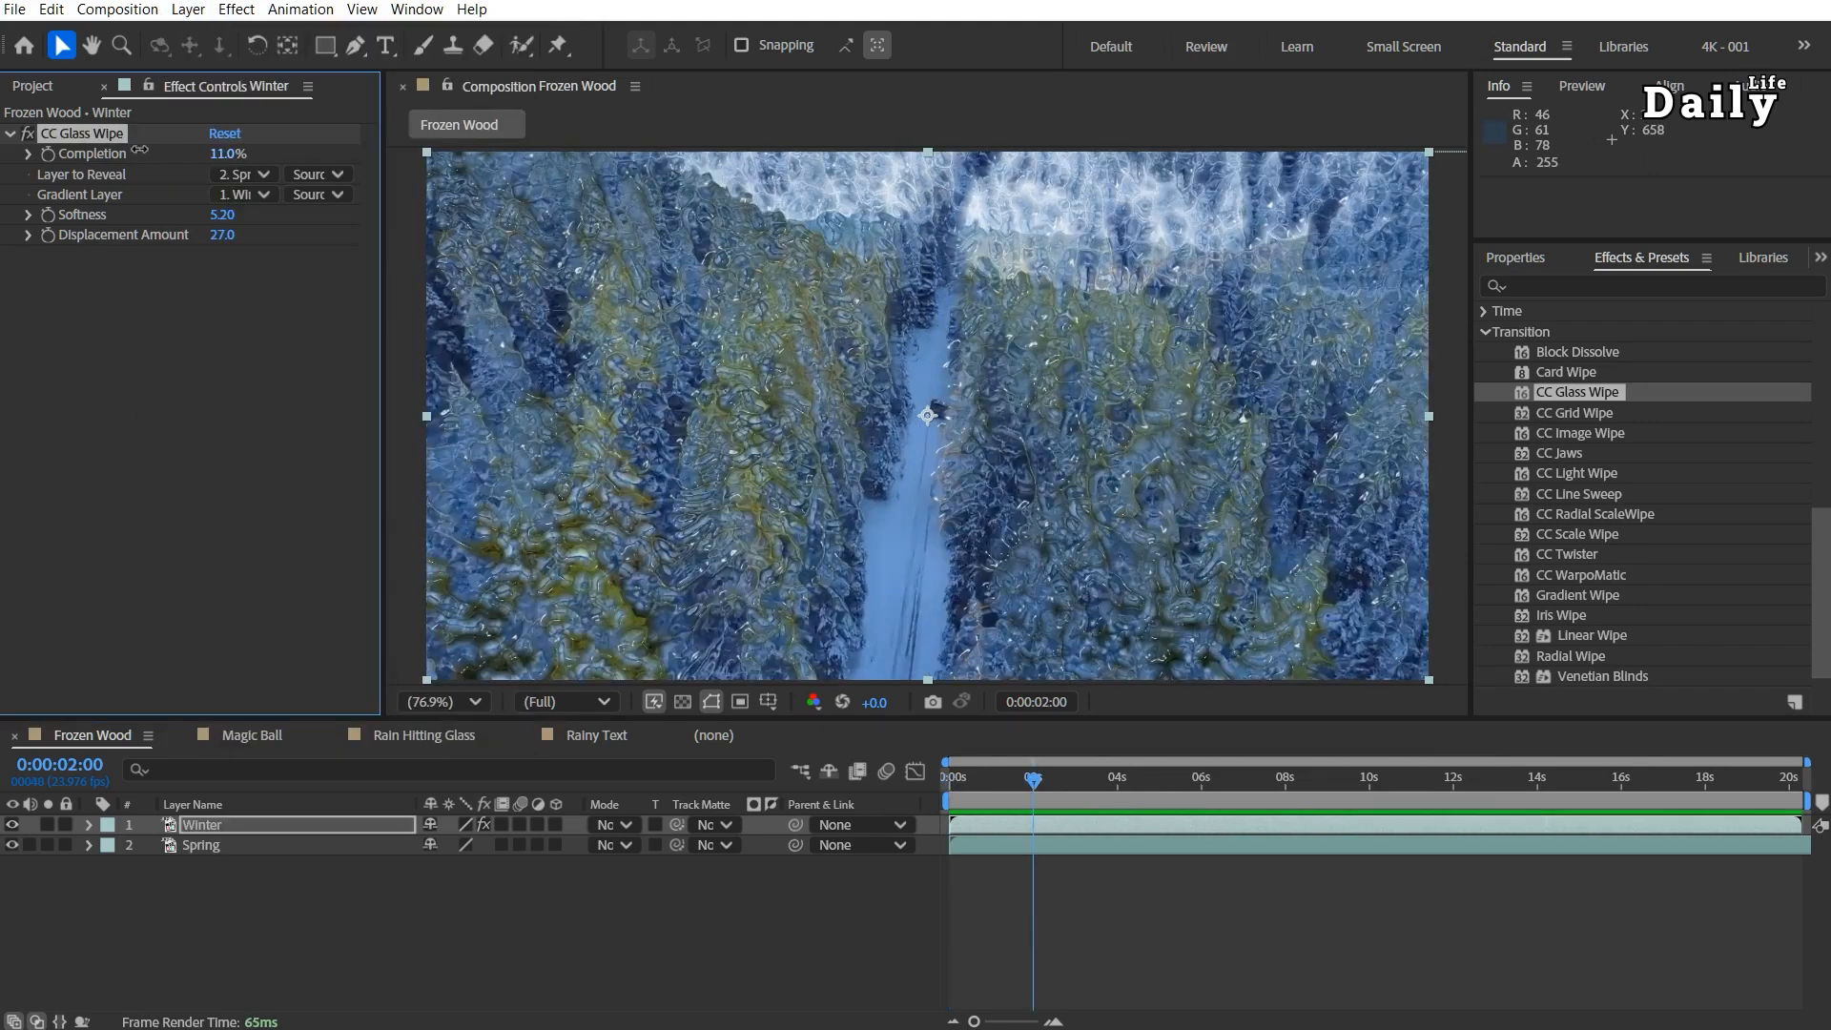
pyautogui.click(311, 825)
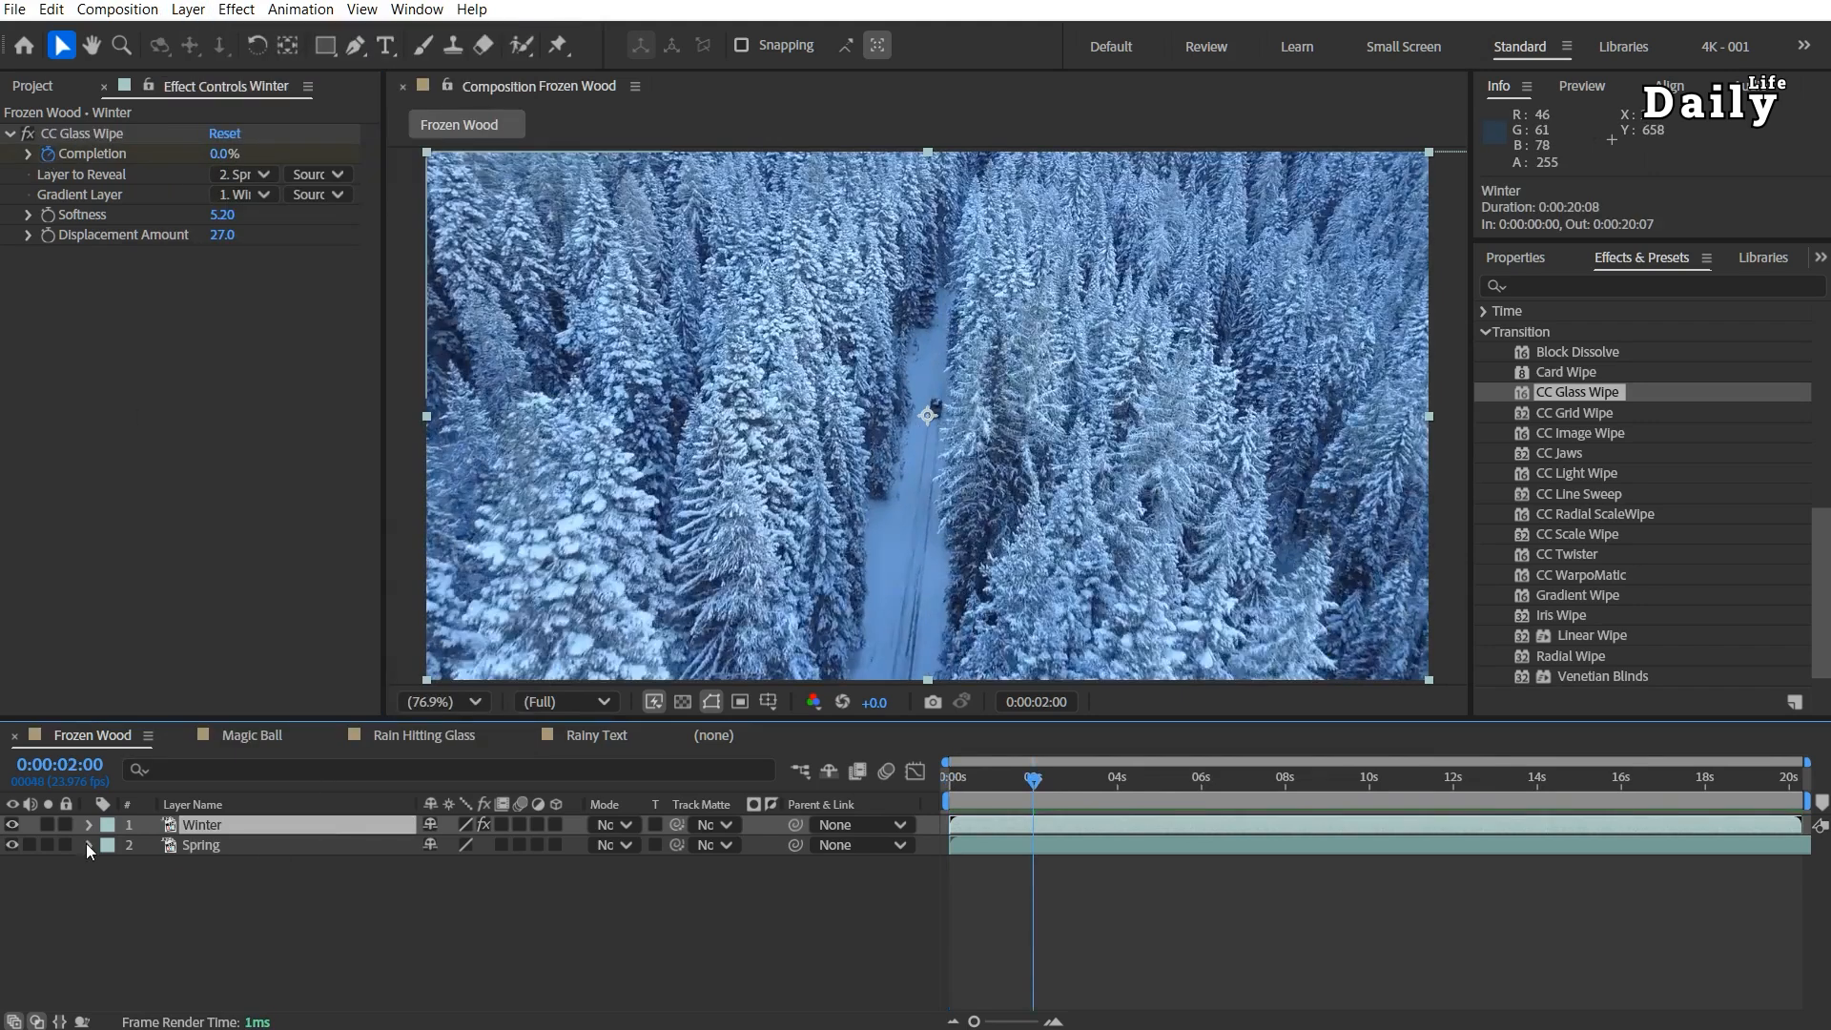
pyautogui.press('u')
pyautogui.moveTo(1034, 780); pyautogui.dragTo(1117, 780)
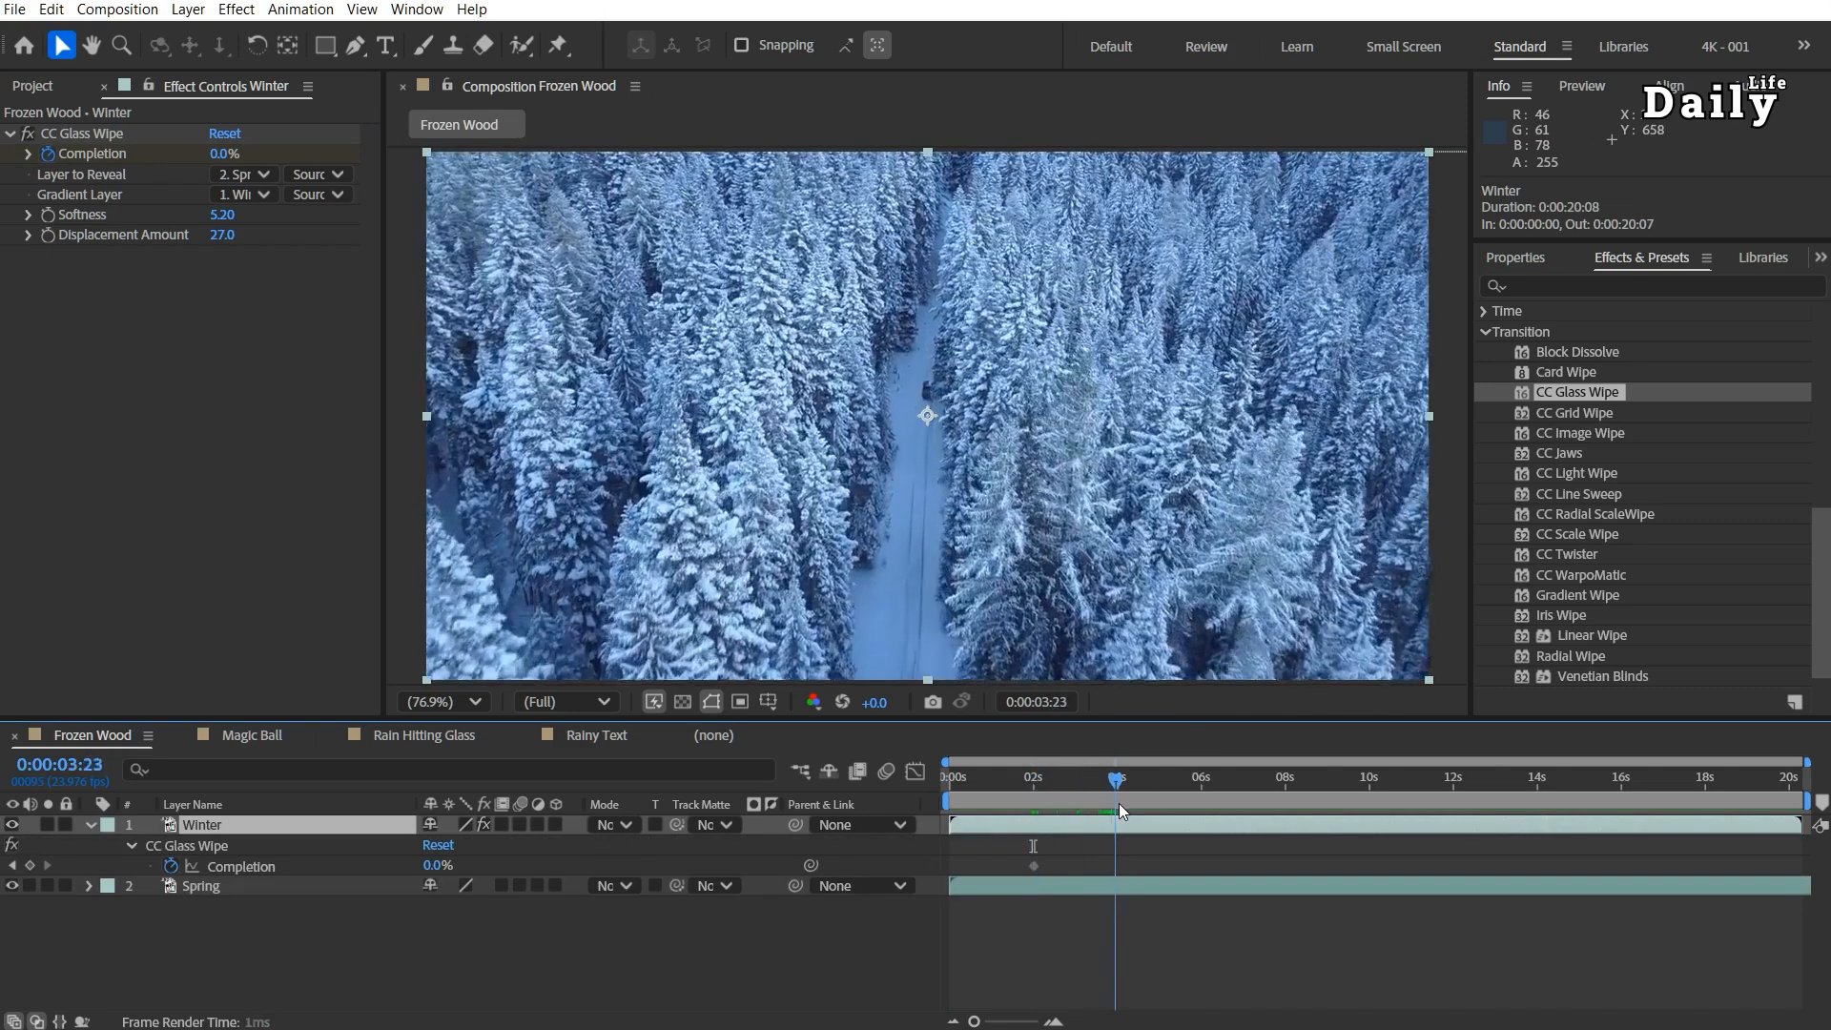
pyautogui.moveTo(436, 865); pyautogui.dragTo(548, 869)
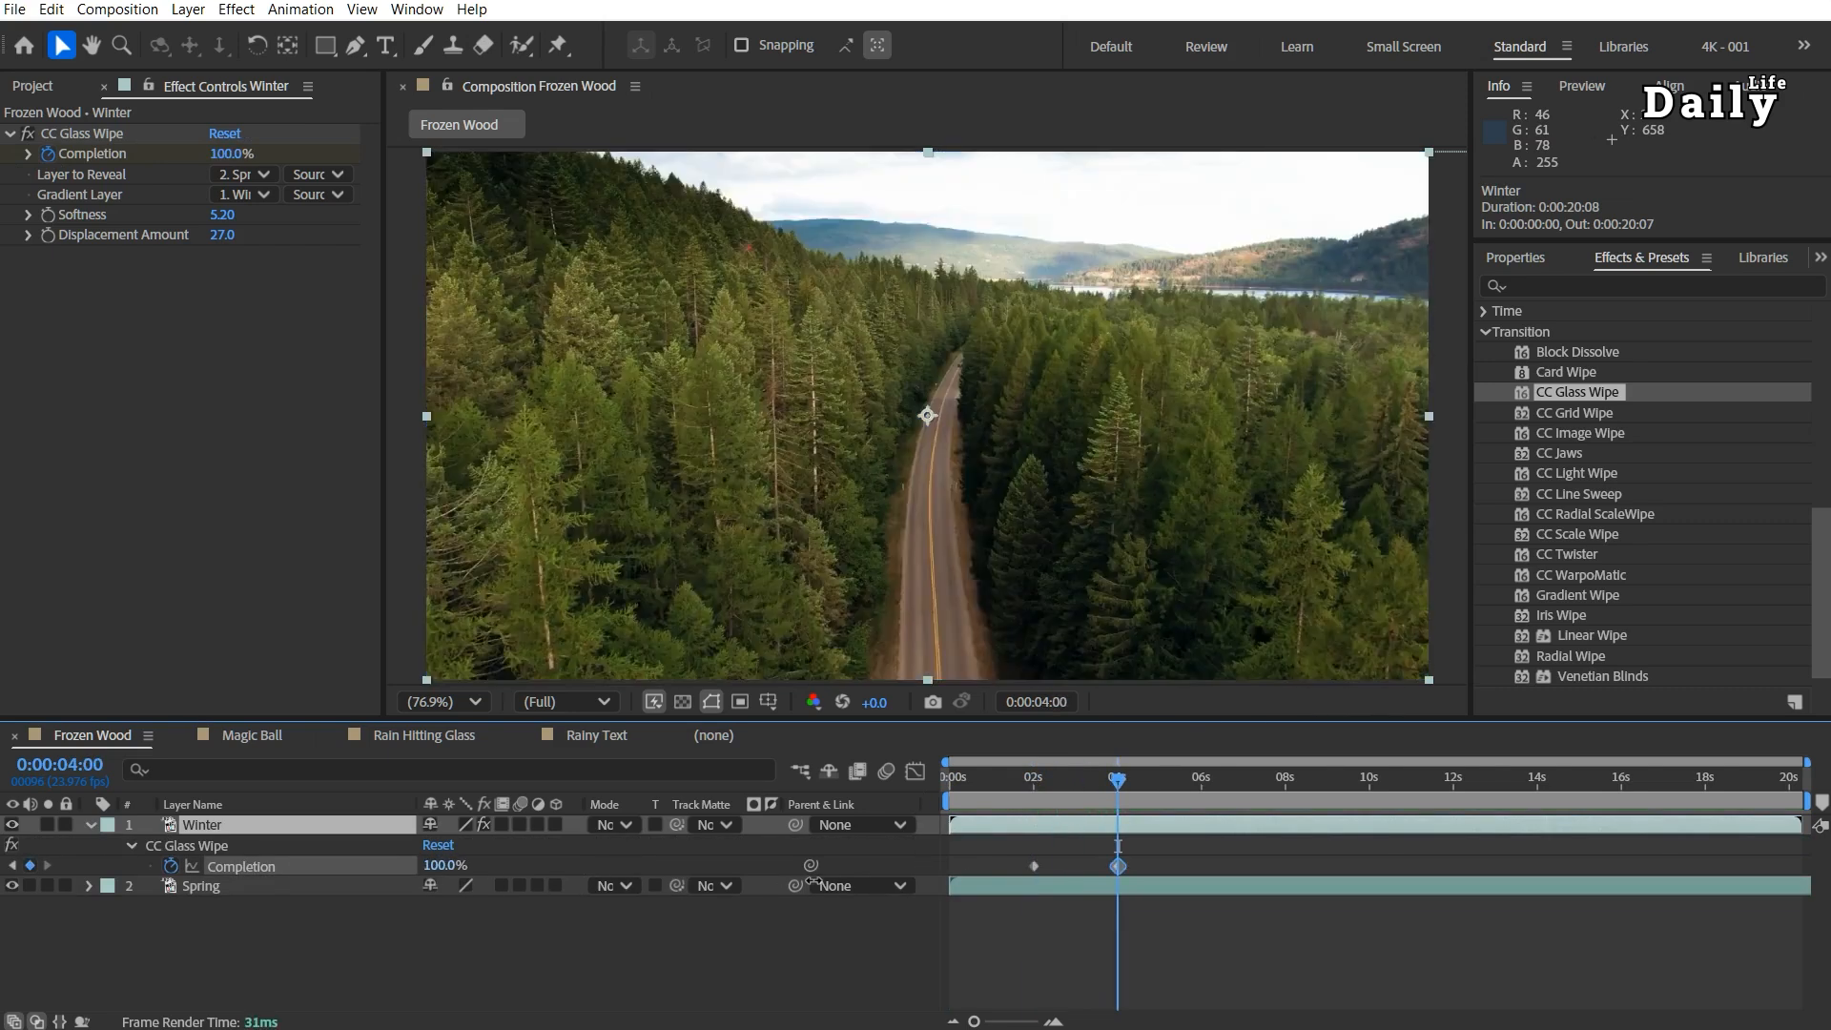
# Step: Preview the winter-to-spring transition and end the work area at about 0:00:05:22
pyautogui.moveTo(1053, 780); pyautogui.dragTo(904, 787)
pyautogui.press('space')
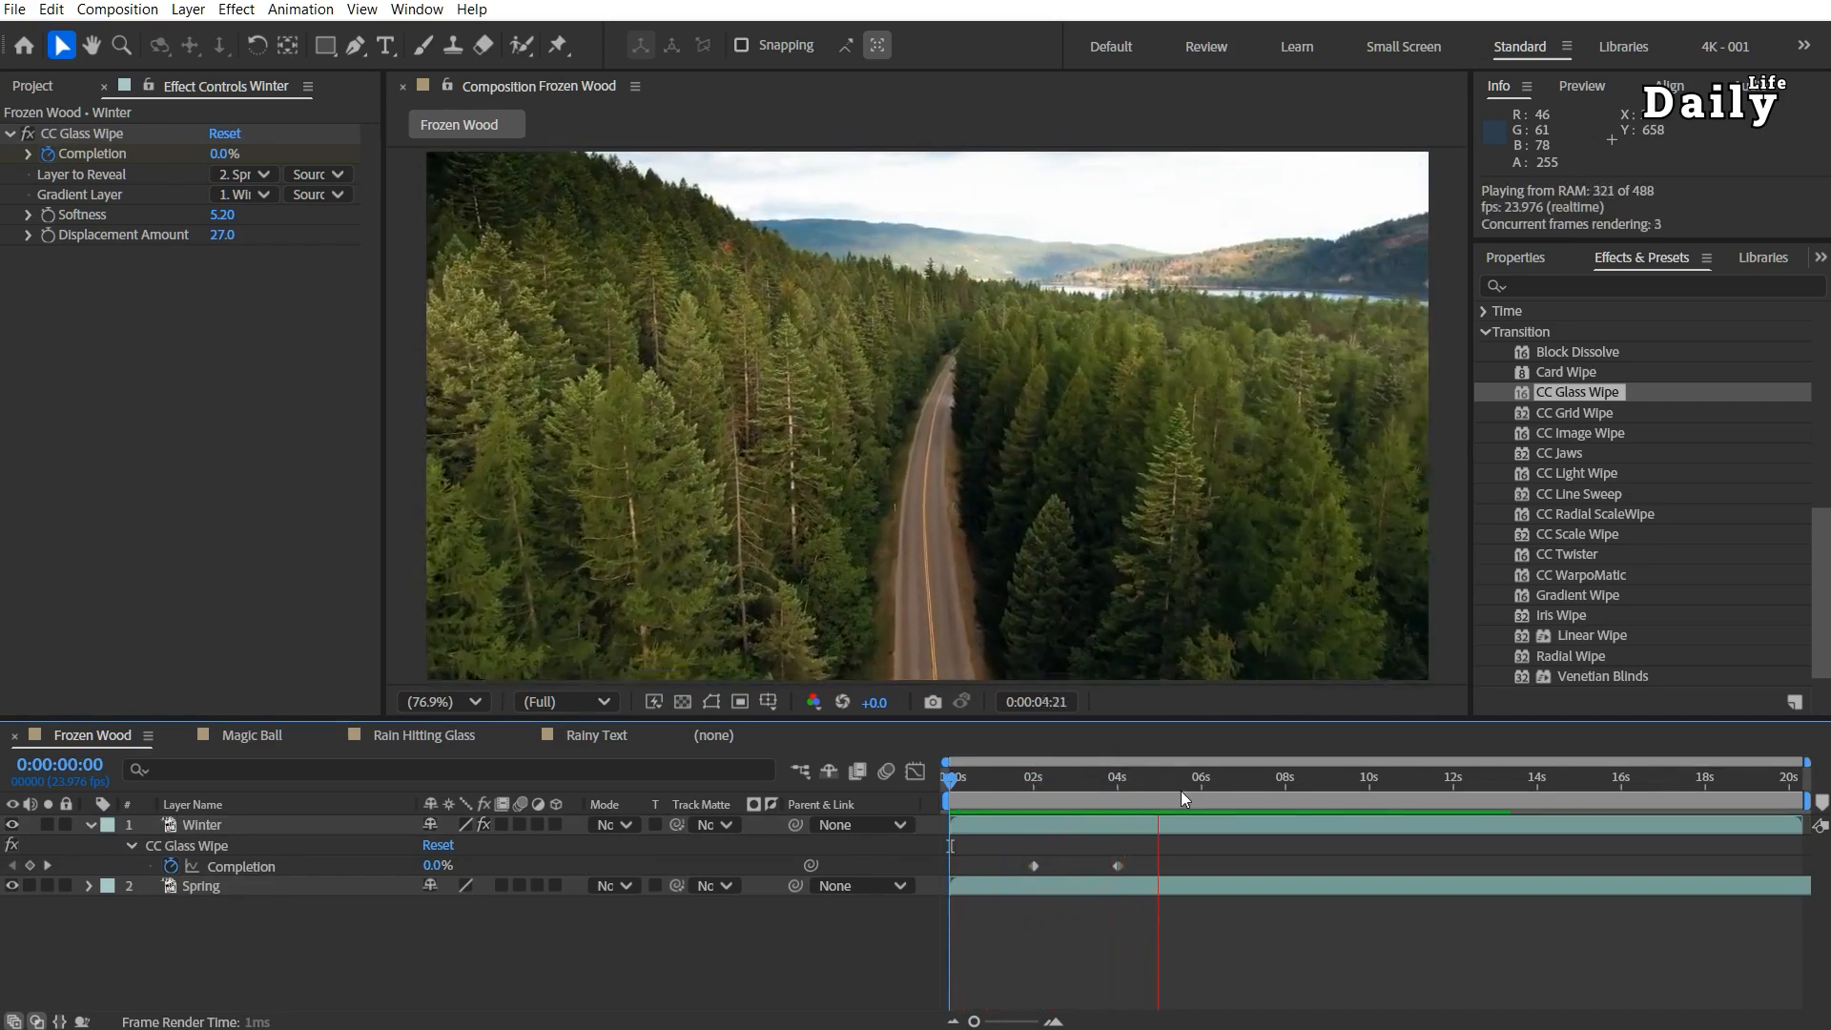
pyautogui.click(1200, 782)
pyautogui.press('n')
pyautogui.press('space')
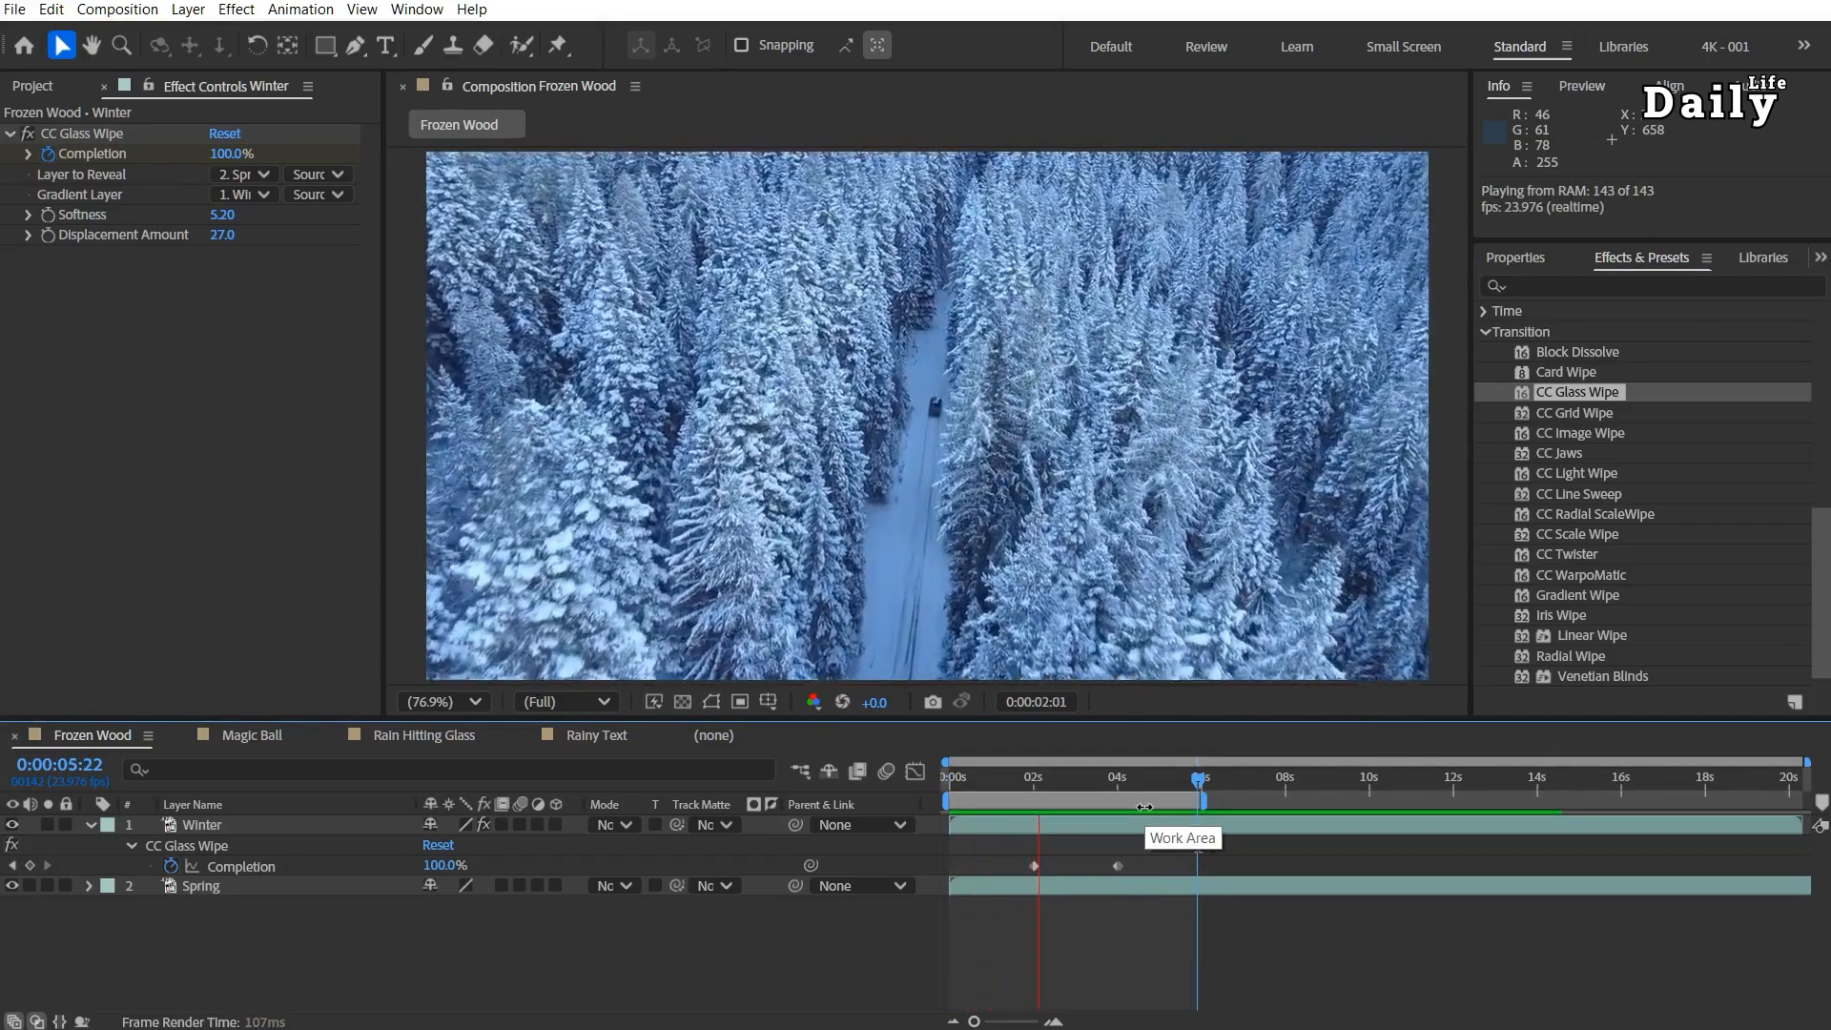
pyautogui.click(1192, 826)
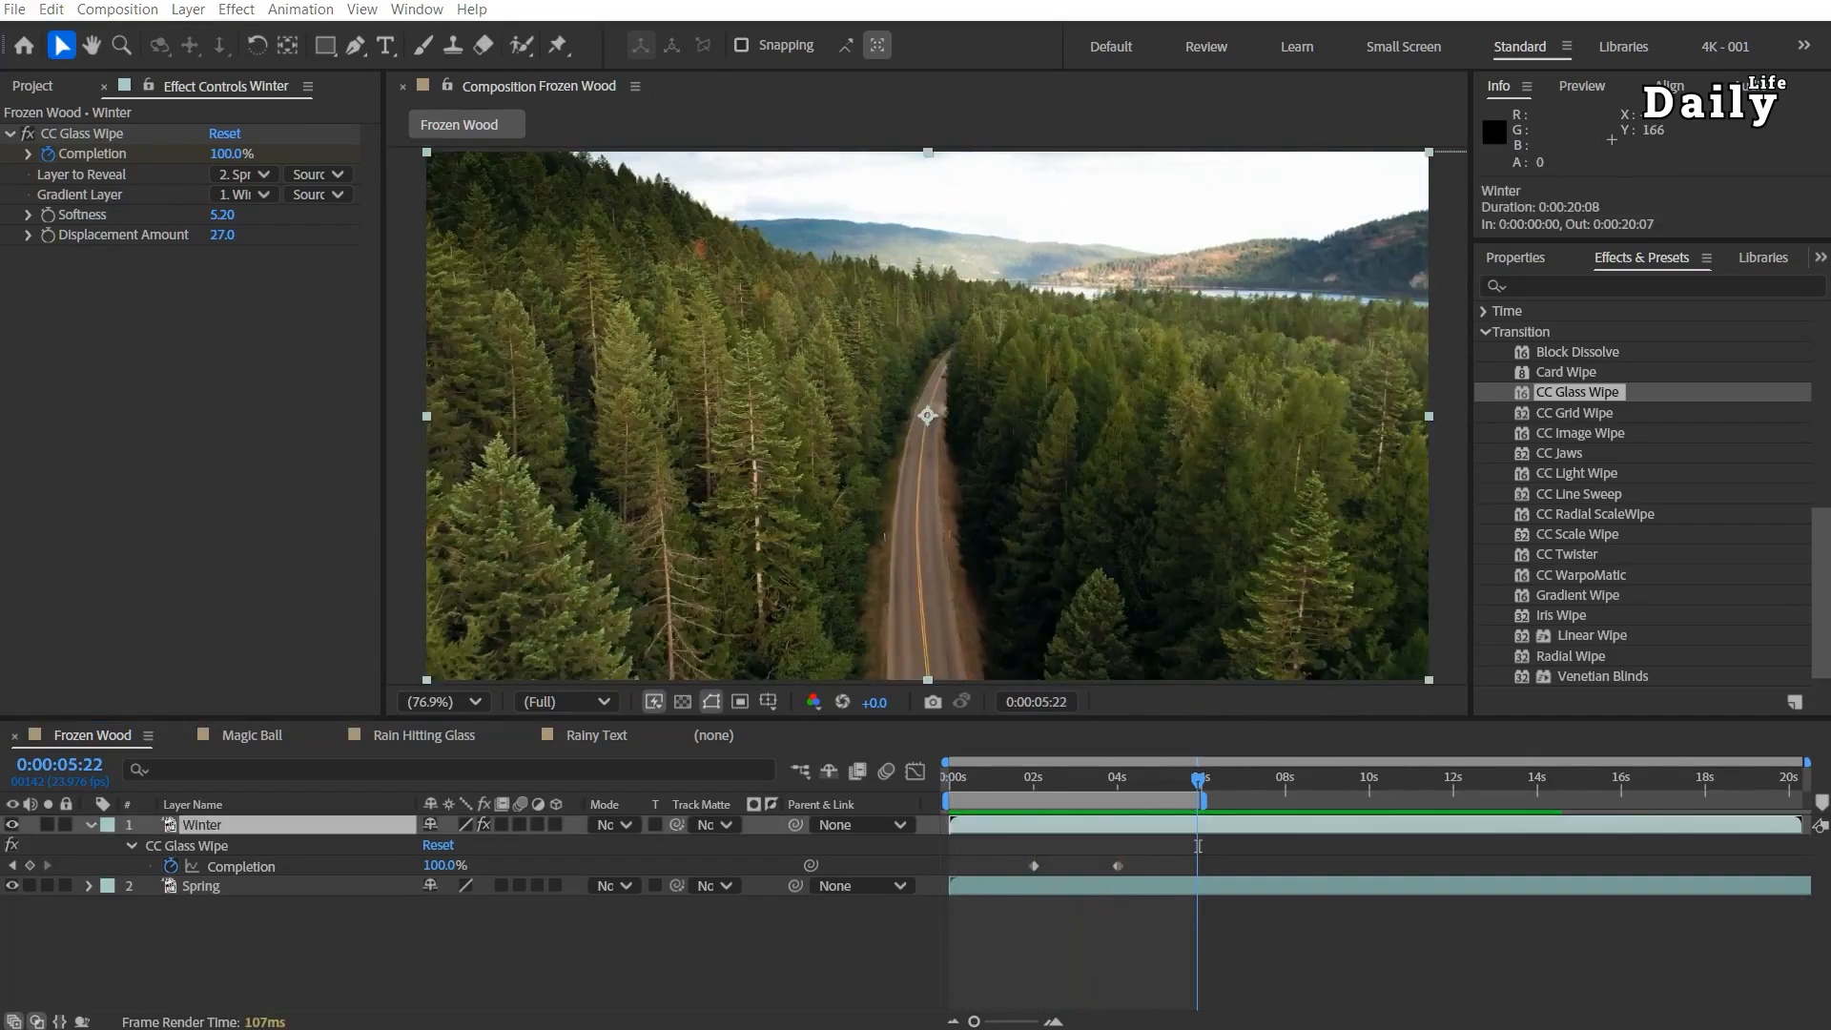
# Step: Open the Magic Ball composition and briefly hide the Magic ball and Winter layers to inspect the gradient solid beneath
pyautogui.click(44, 84)
pyautogui.doubleClick(72, 345)
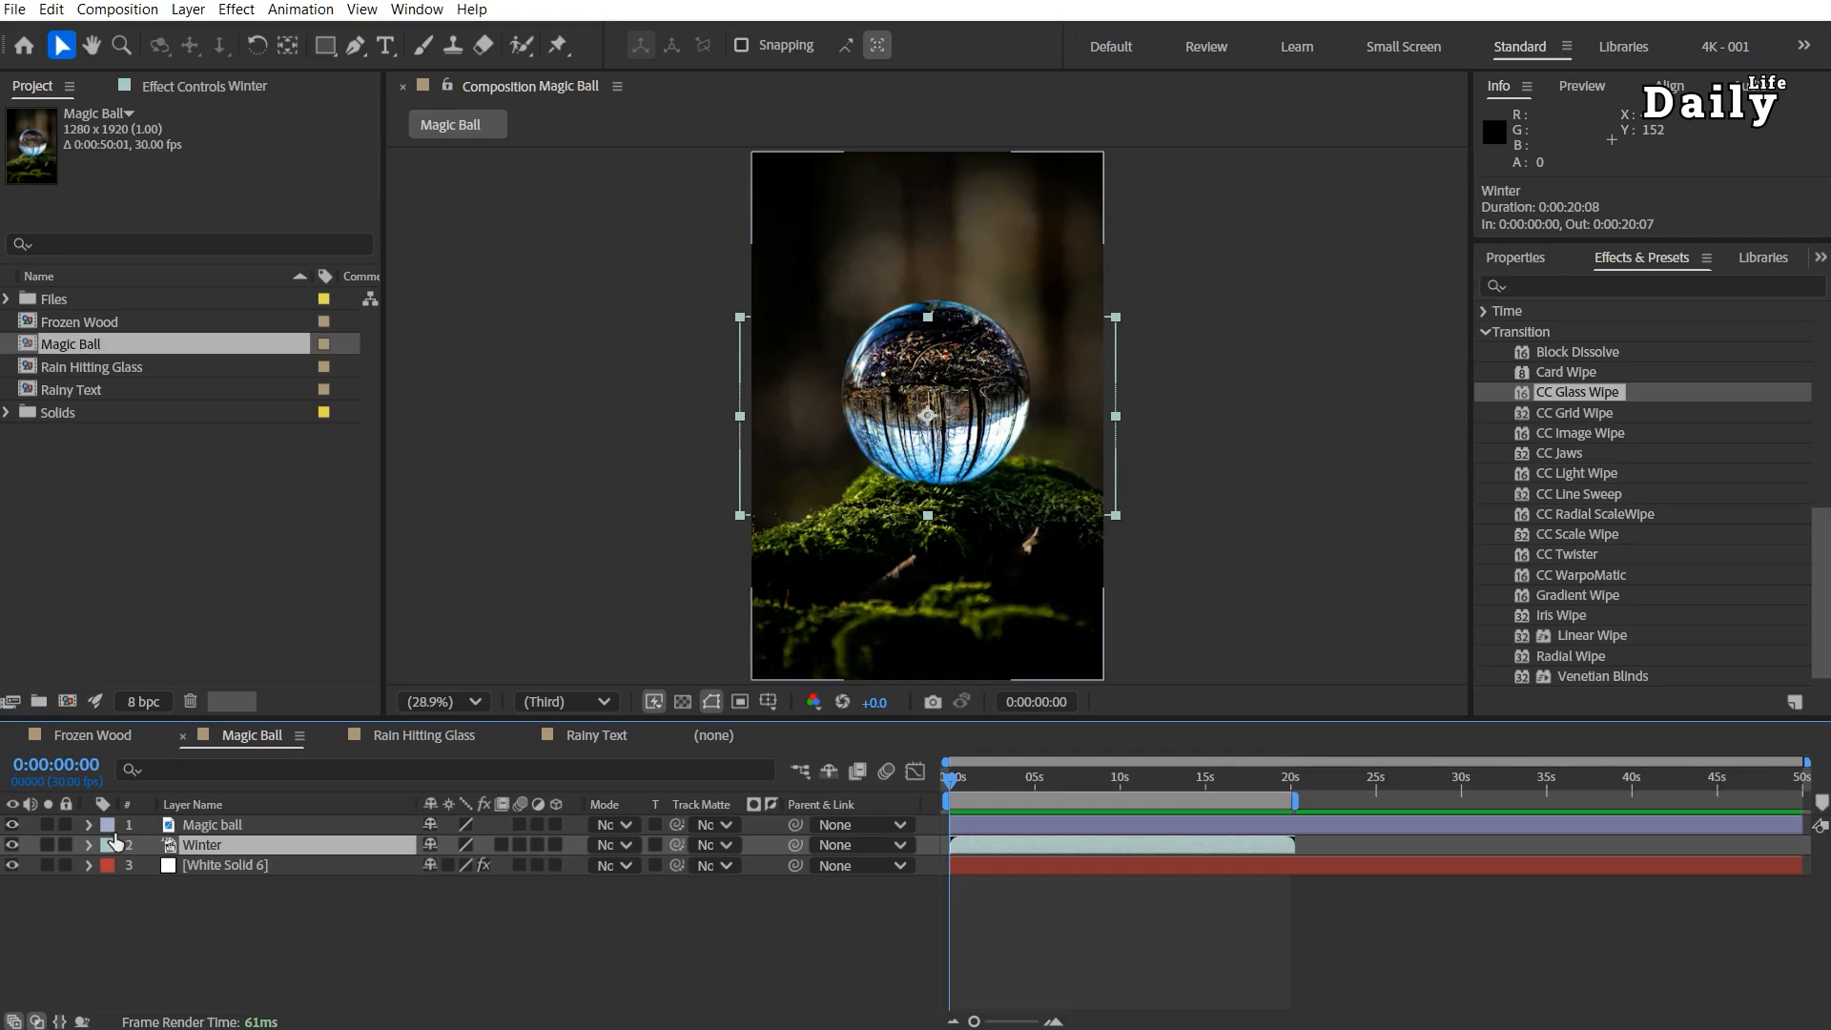
pyautogui.click(12, 826)
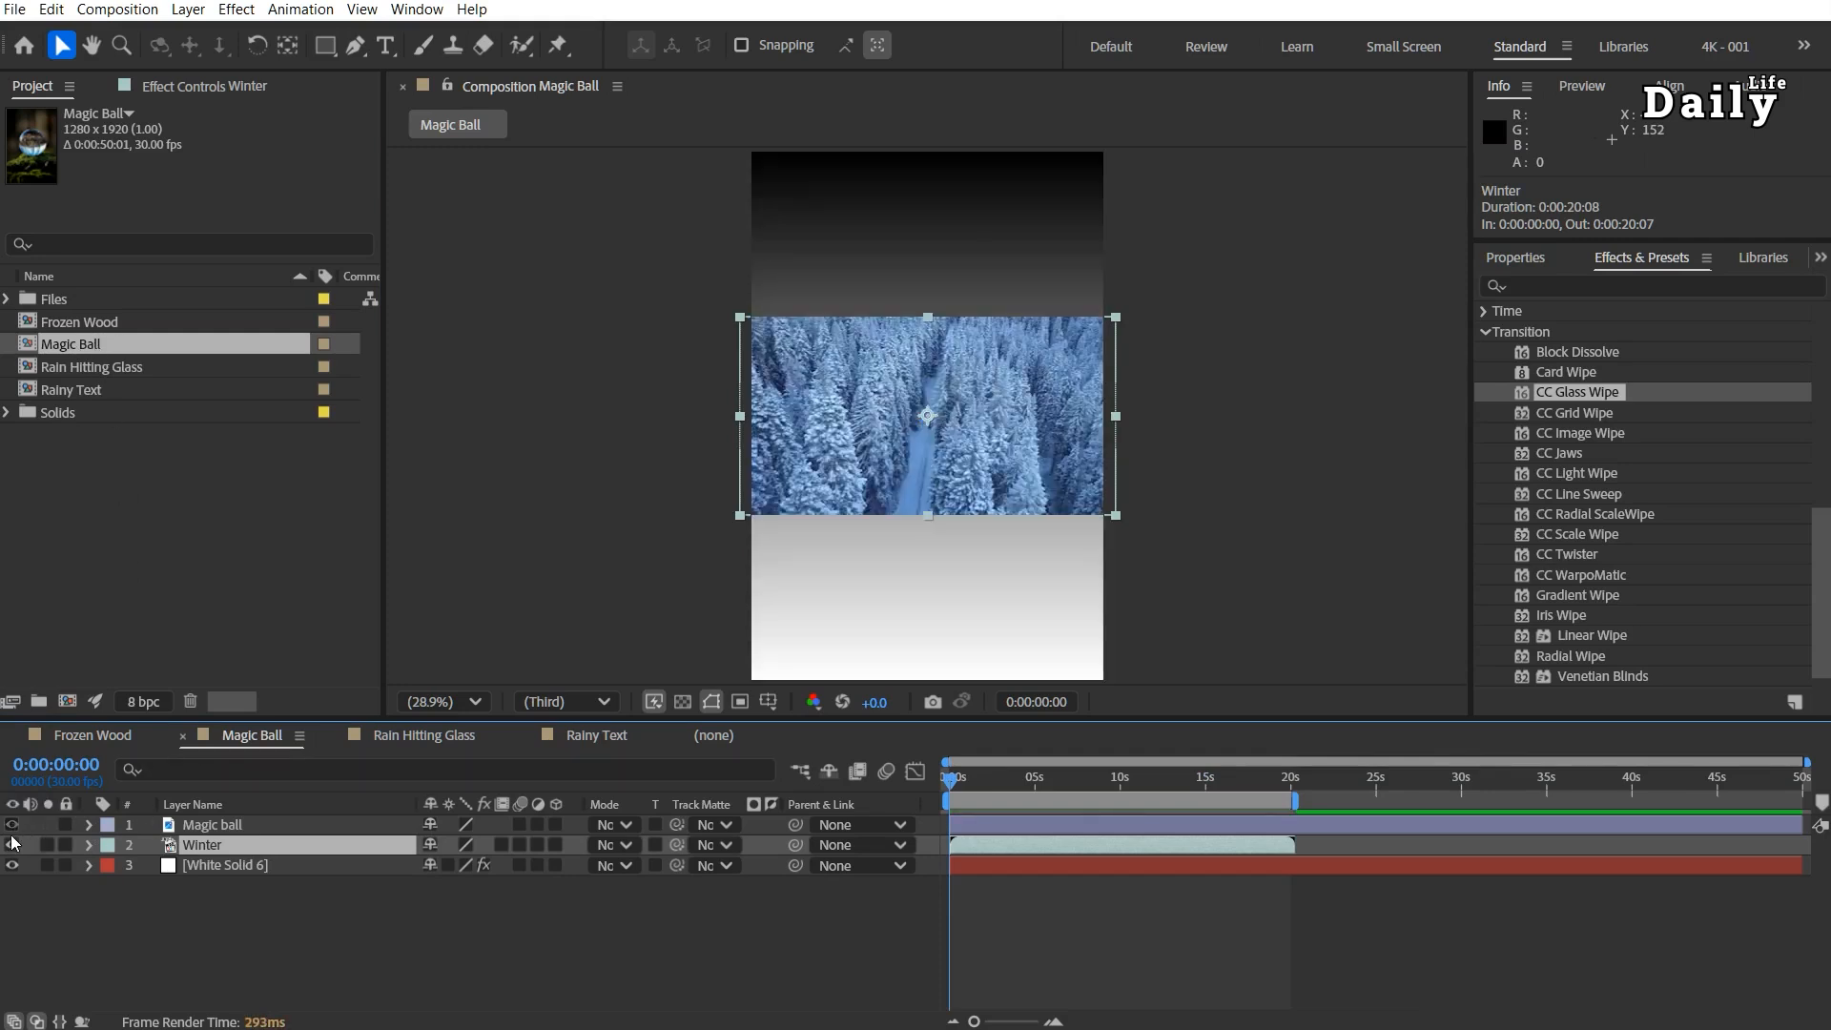
pyautogui.click(12, 844)
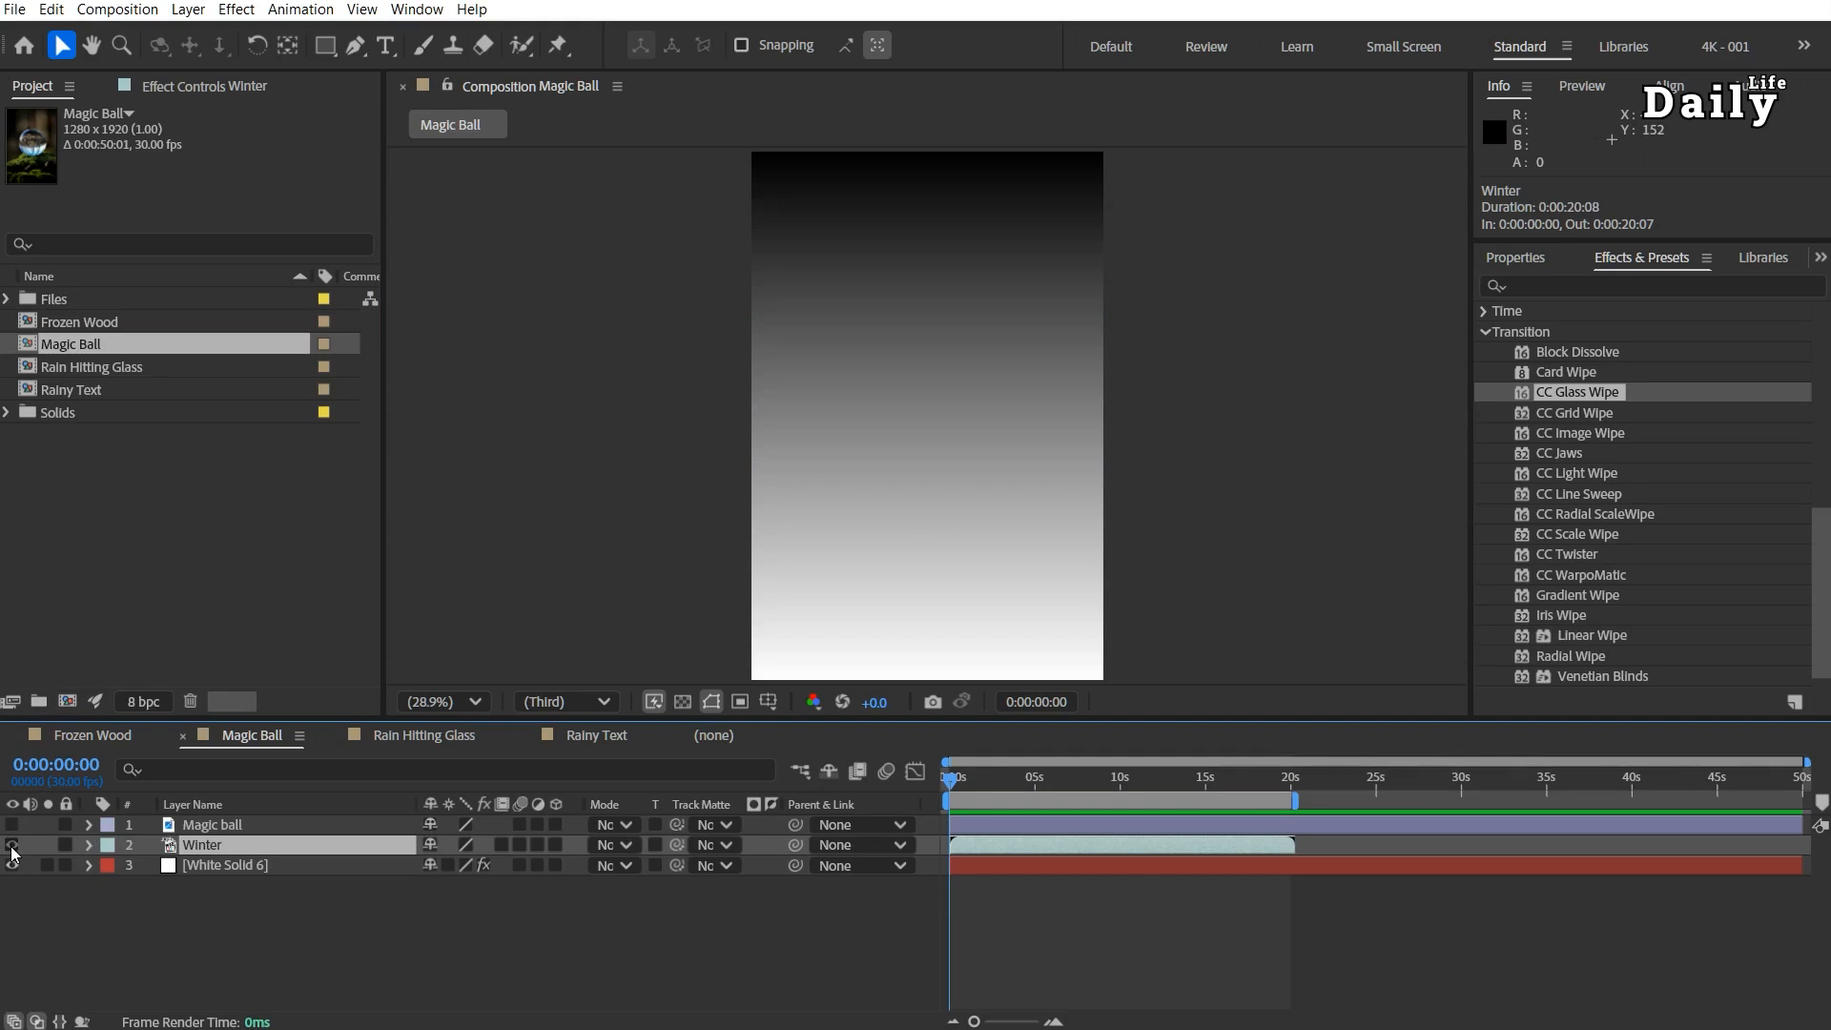
pyautogui.moveTo(12, 845); pyautogui.dragTo(12, 825)
# Step: Apply CC Glass Wipe to the Magic ball layer and set its Completion to 50%
pyautogui.click(227, 826)
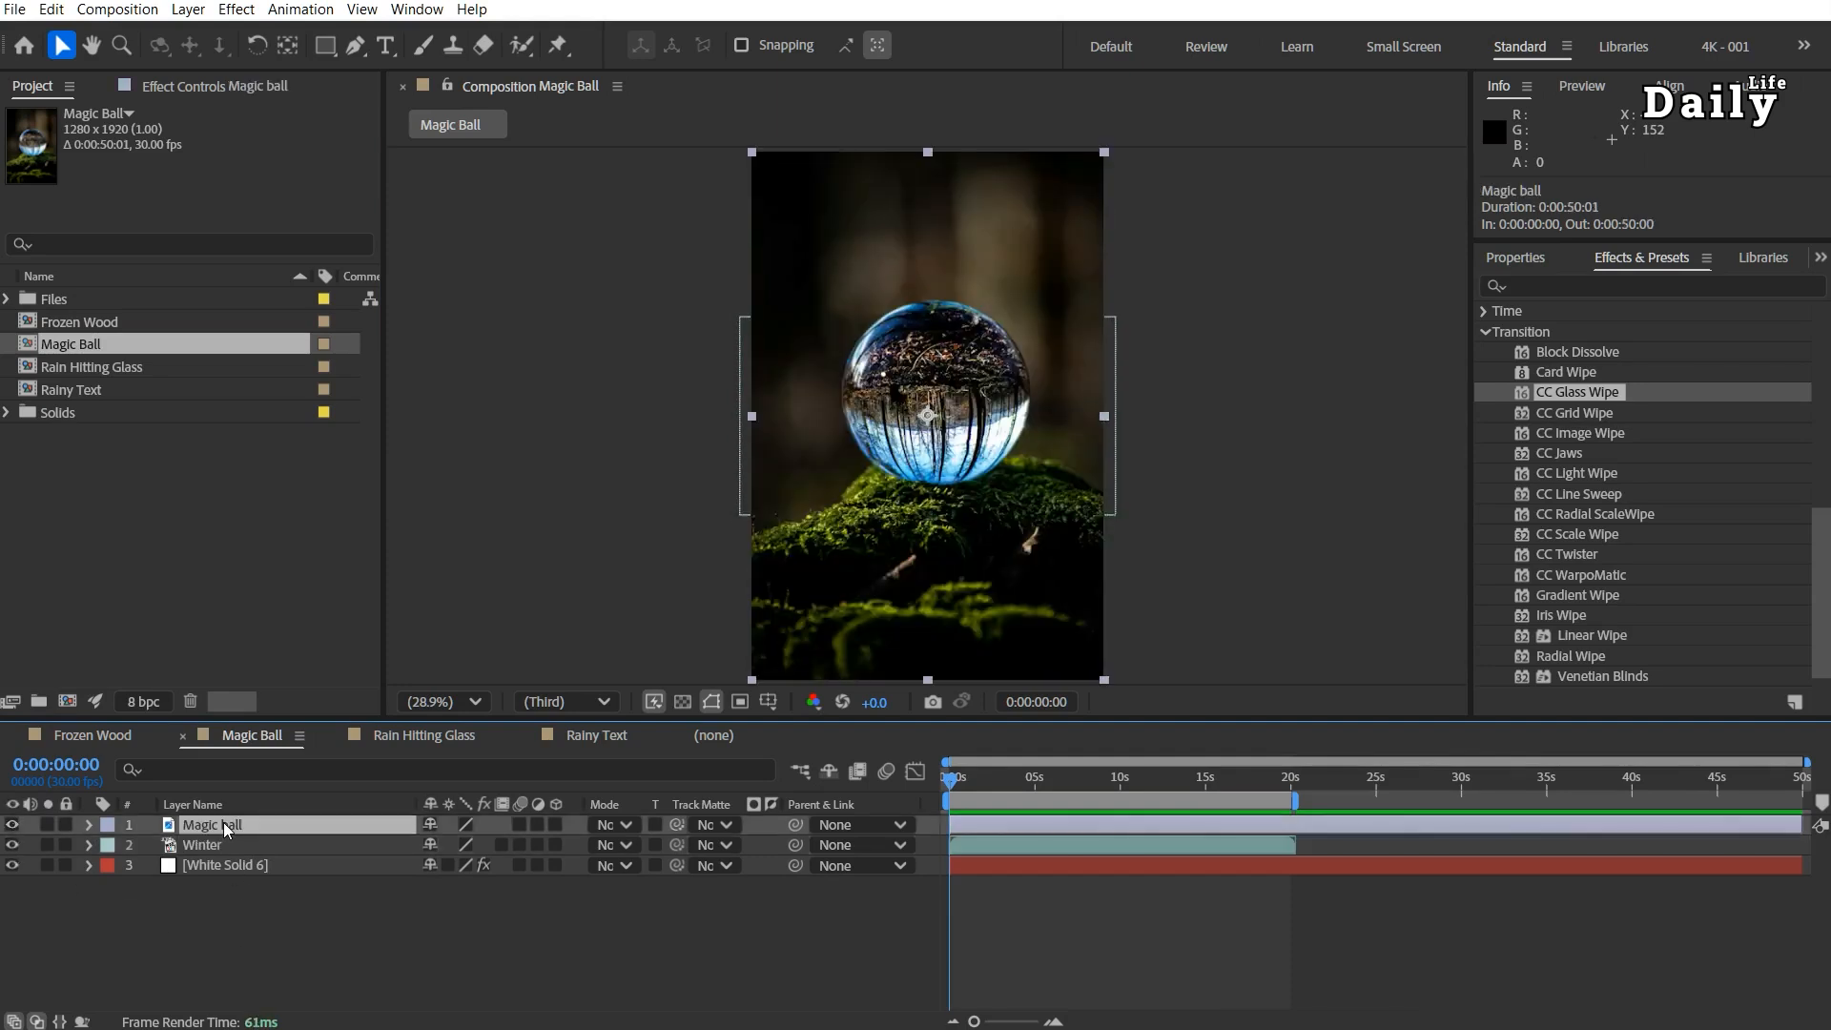
pyautogui.moveTo(1578, 392); pyautogui.dragTo(220, 826)
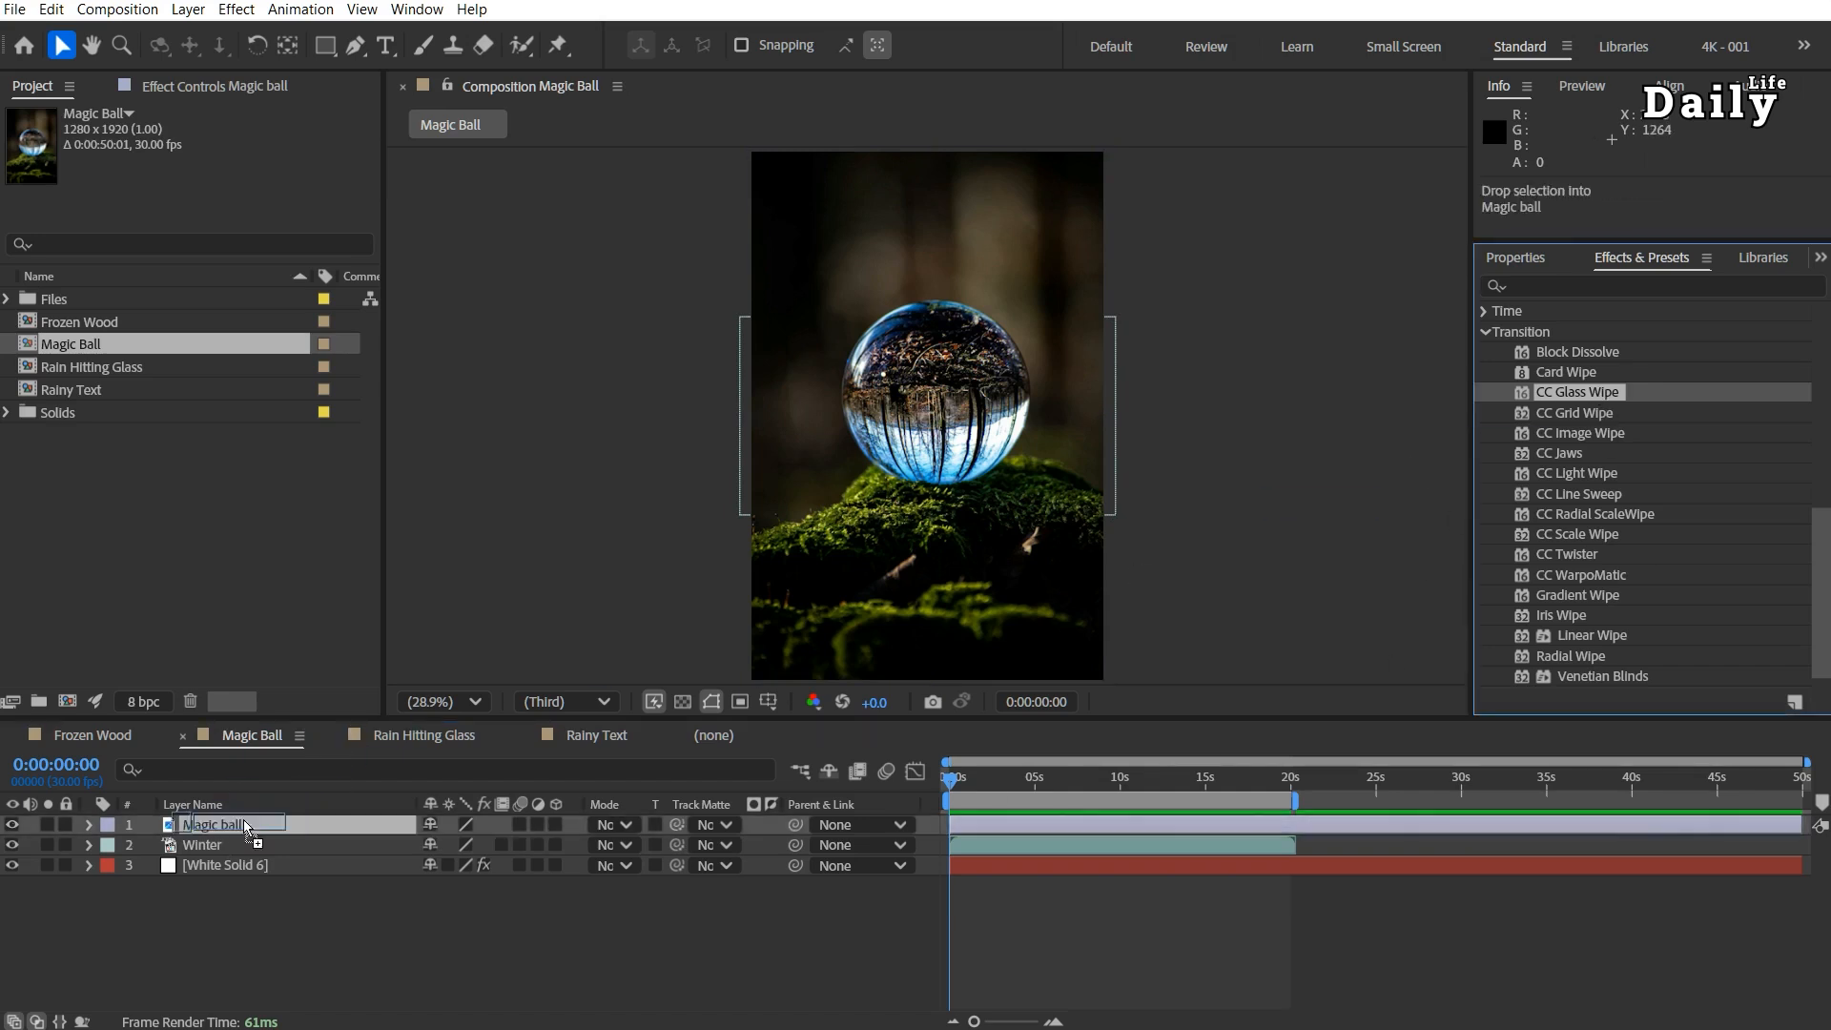
pyautogui.click(222, 154)
pyautogui.write('50')
pyautogui.press('Return')
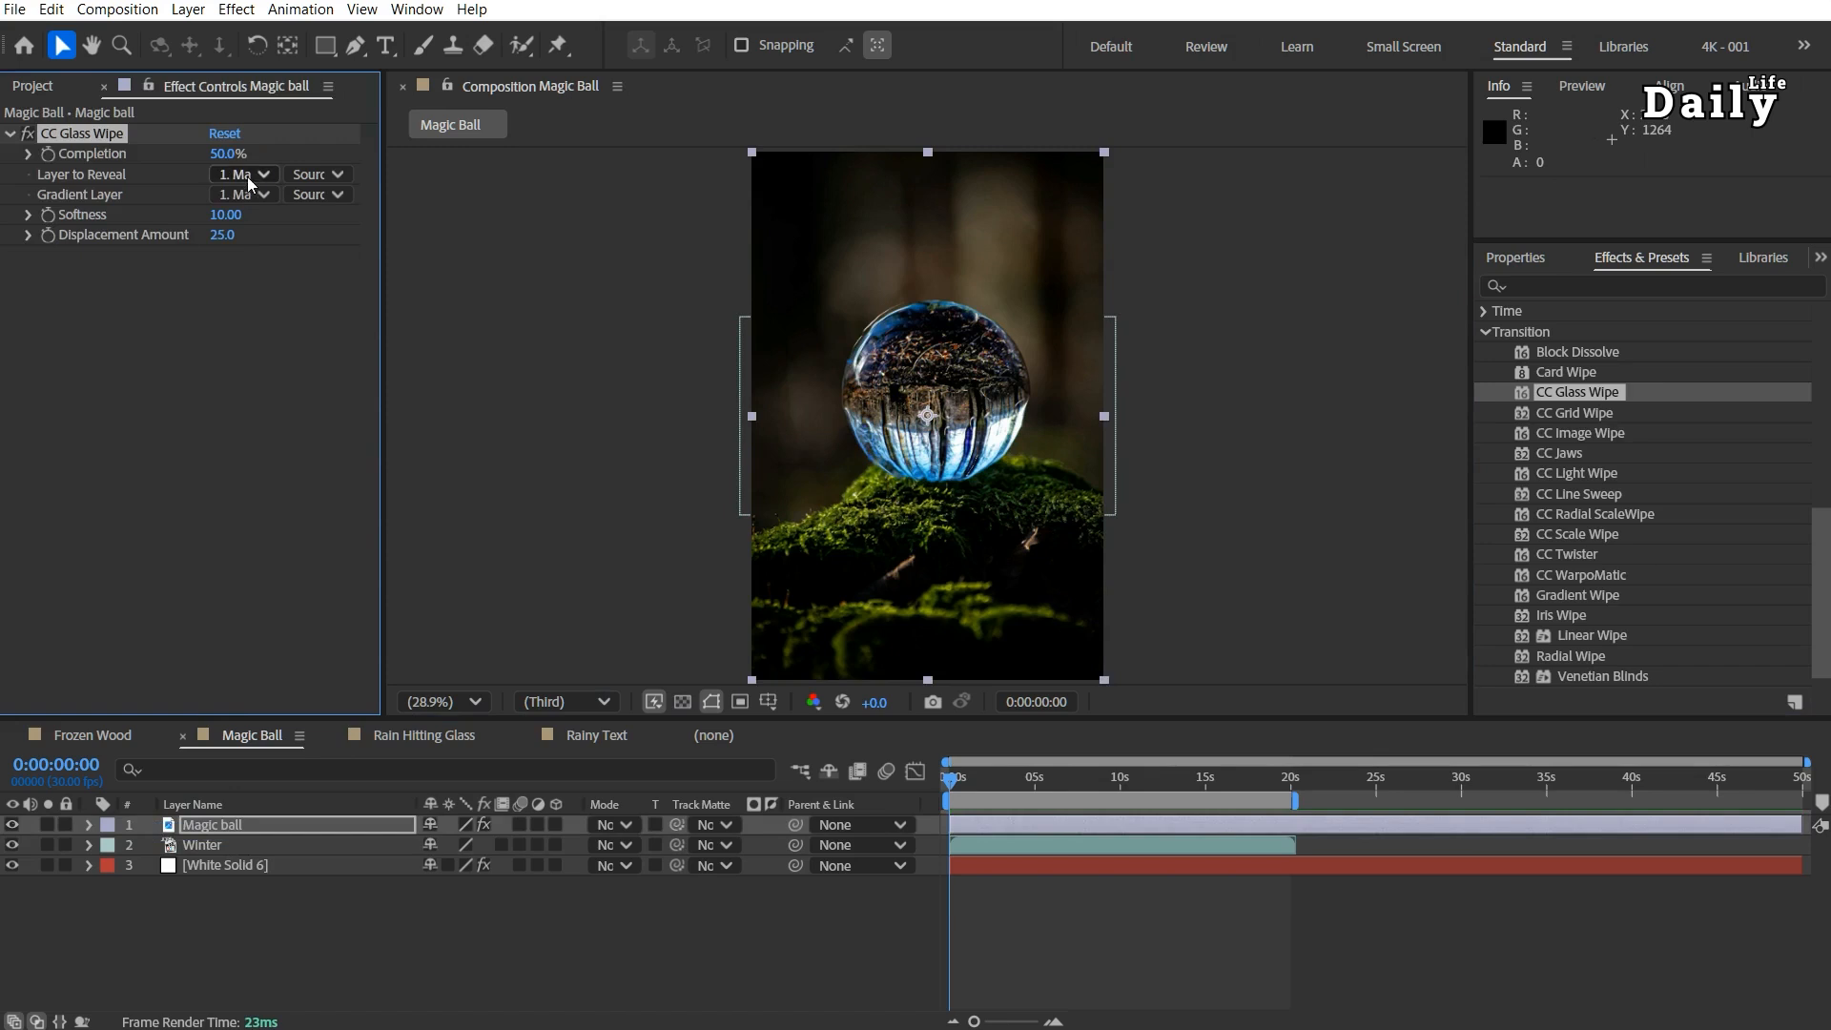
# Step: Set the wipe's Layer to Reveal to Winter and its Gradient Layer to White Solid 6 using Effects & Masks
pyautogui.click(248, 175)
pyautogui.click(255, 252)
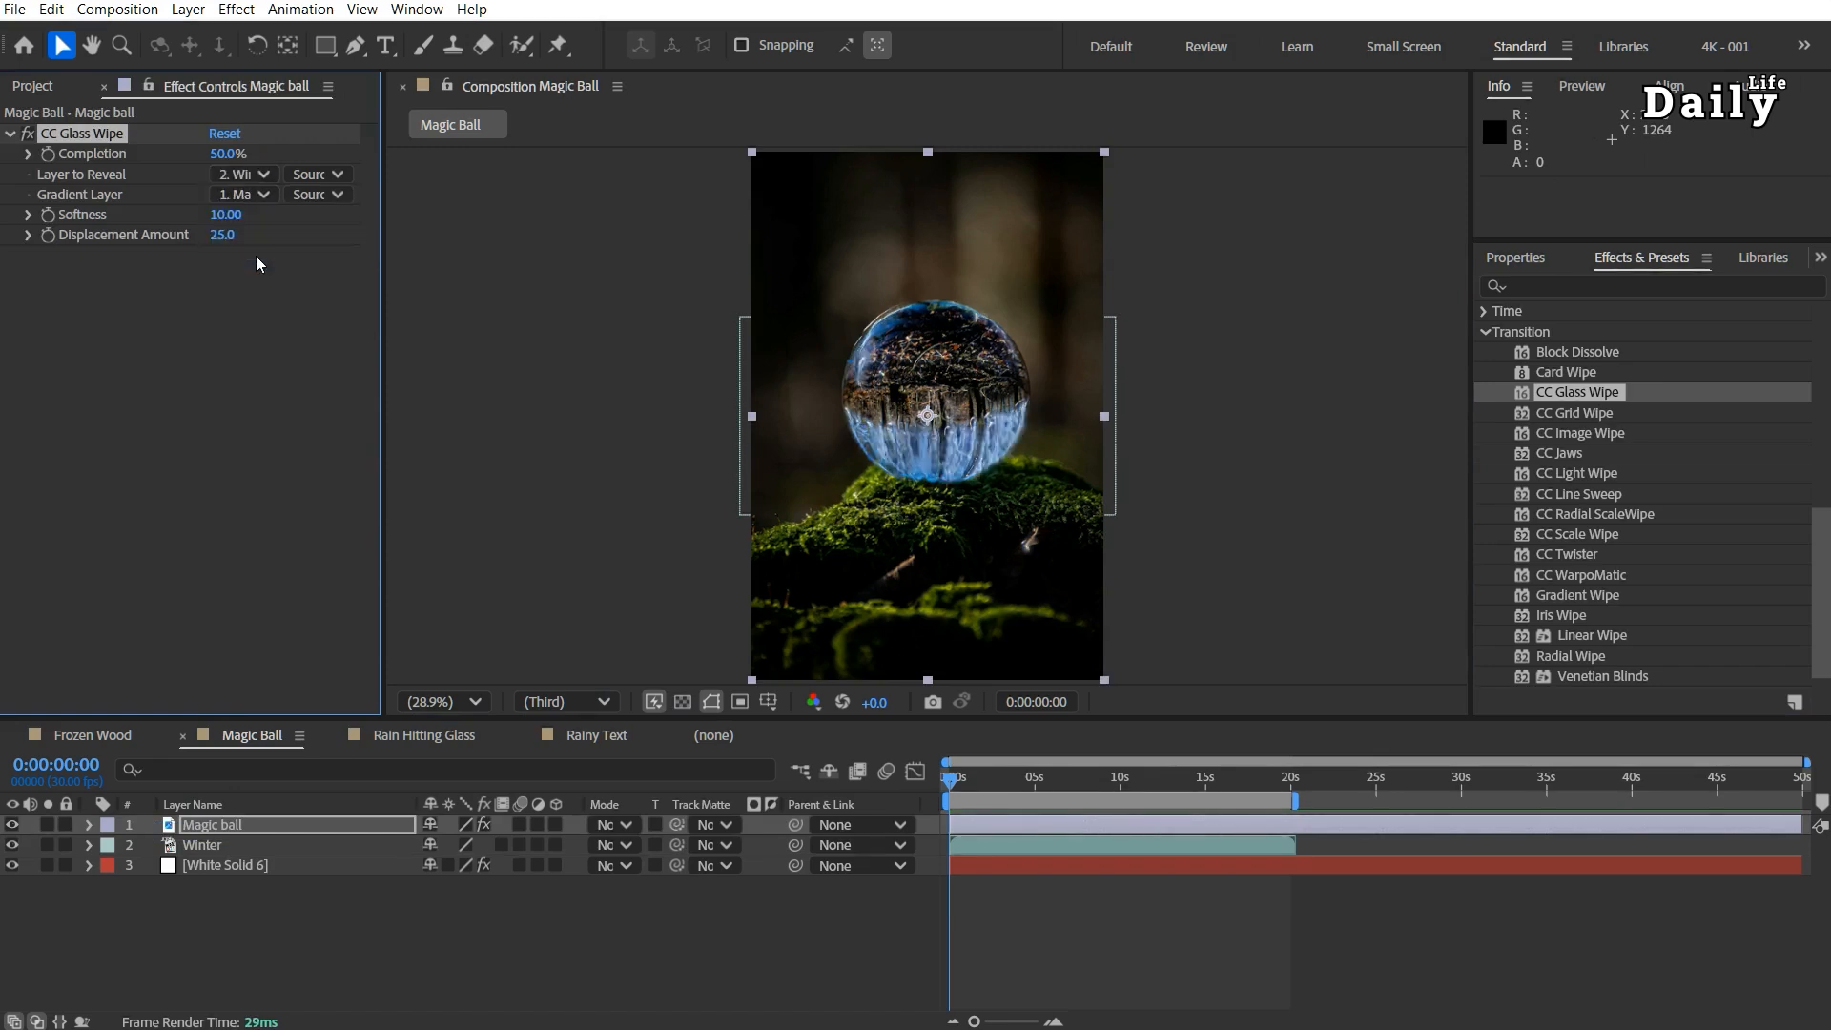
pyautogui.click(241, 194)
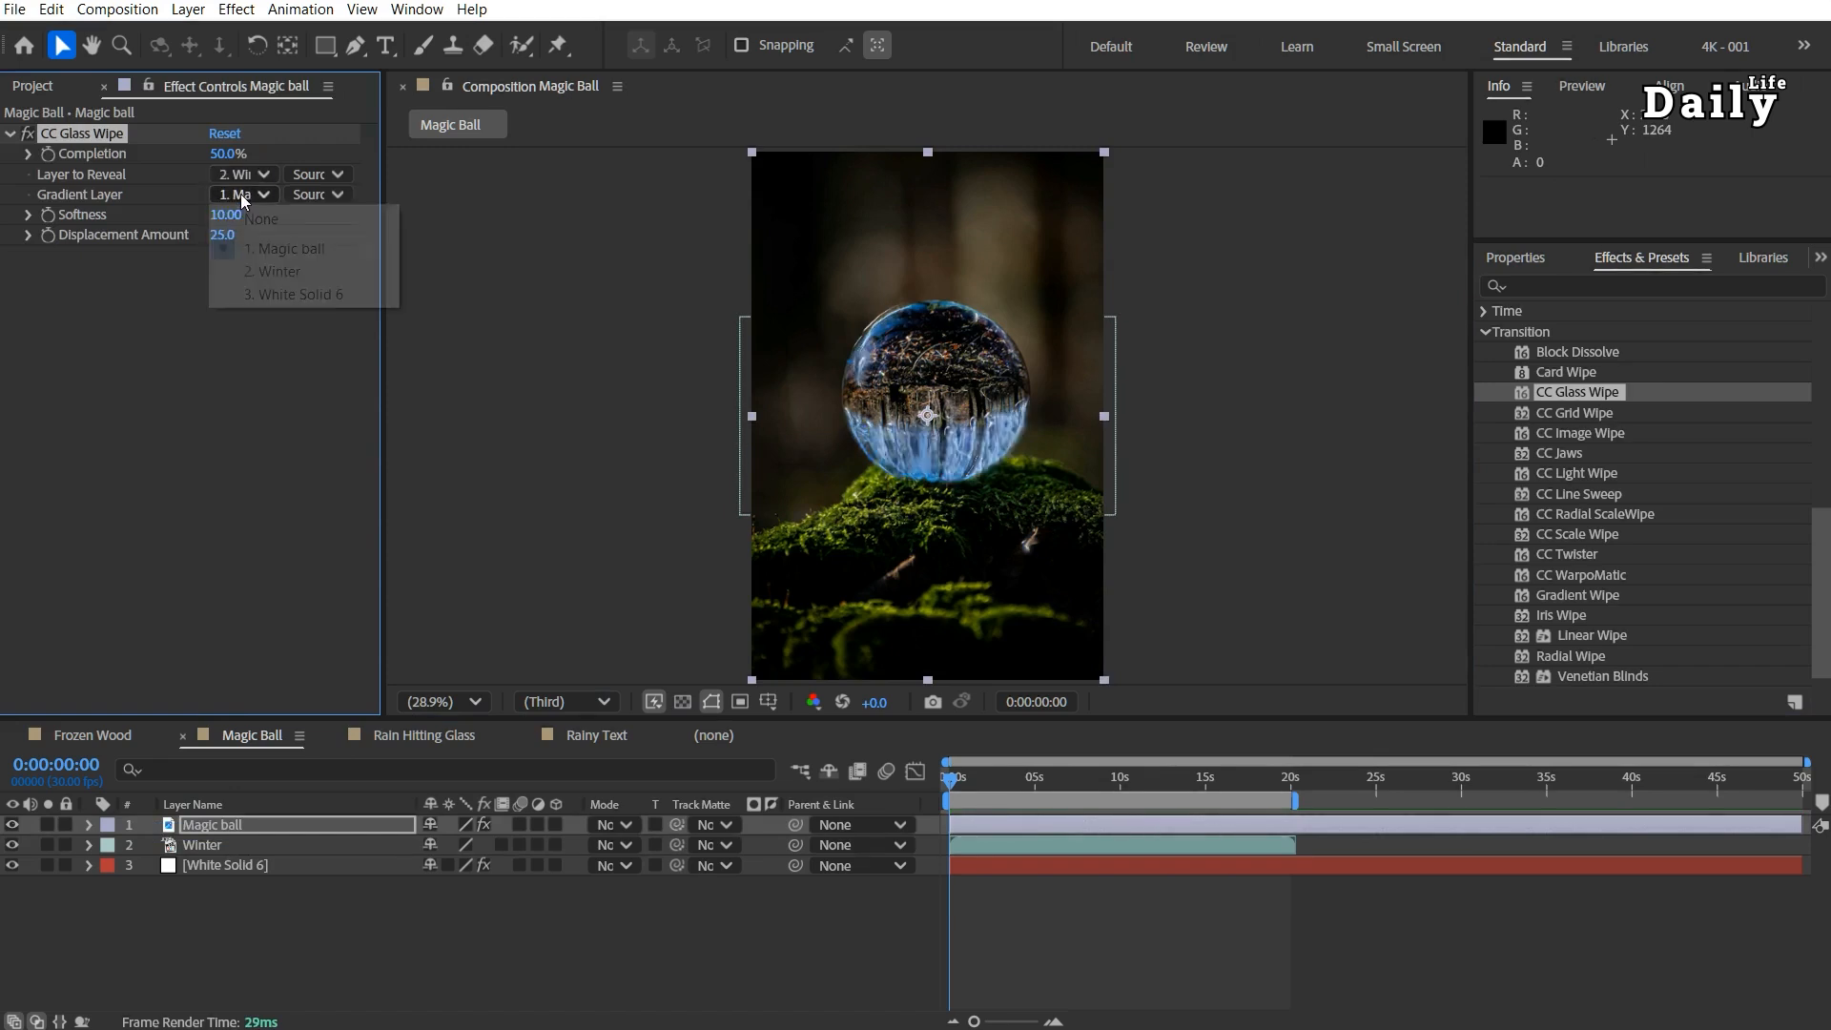
pyautogui.click(281, 296)
pyautogui.click(318, 196)
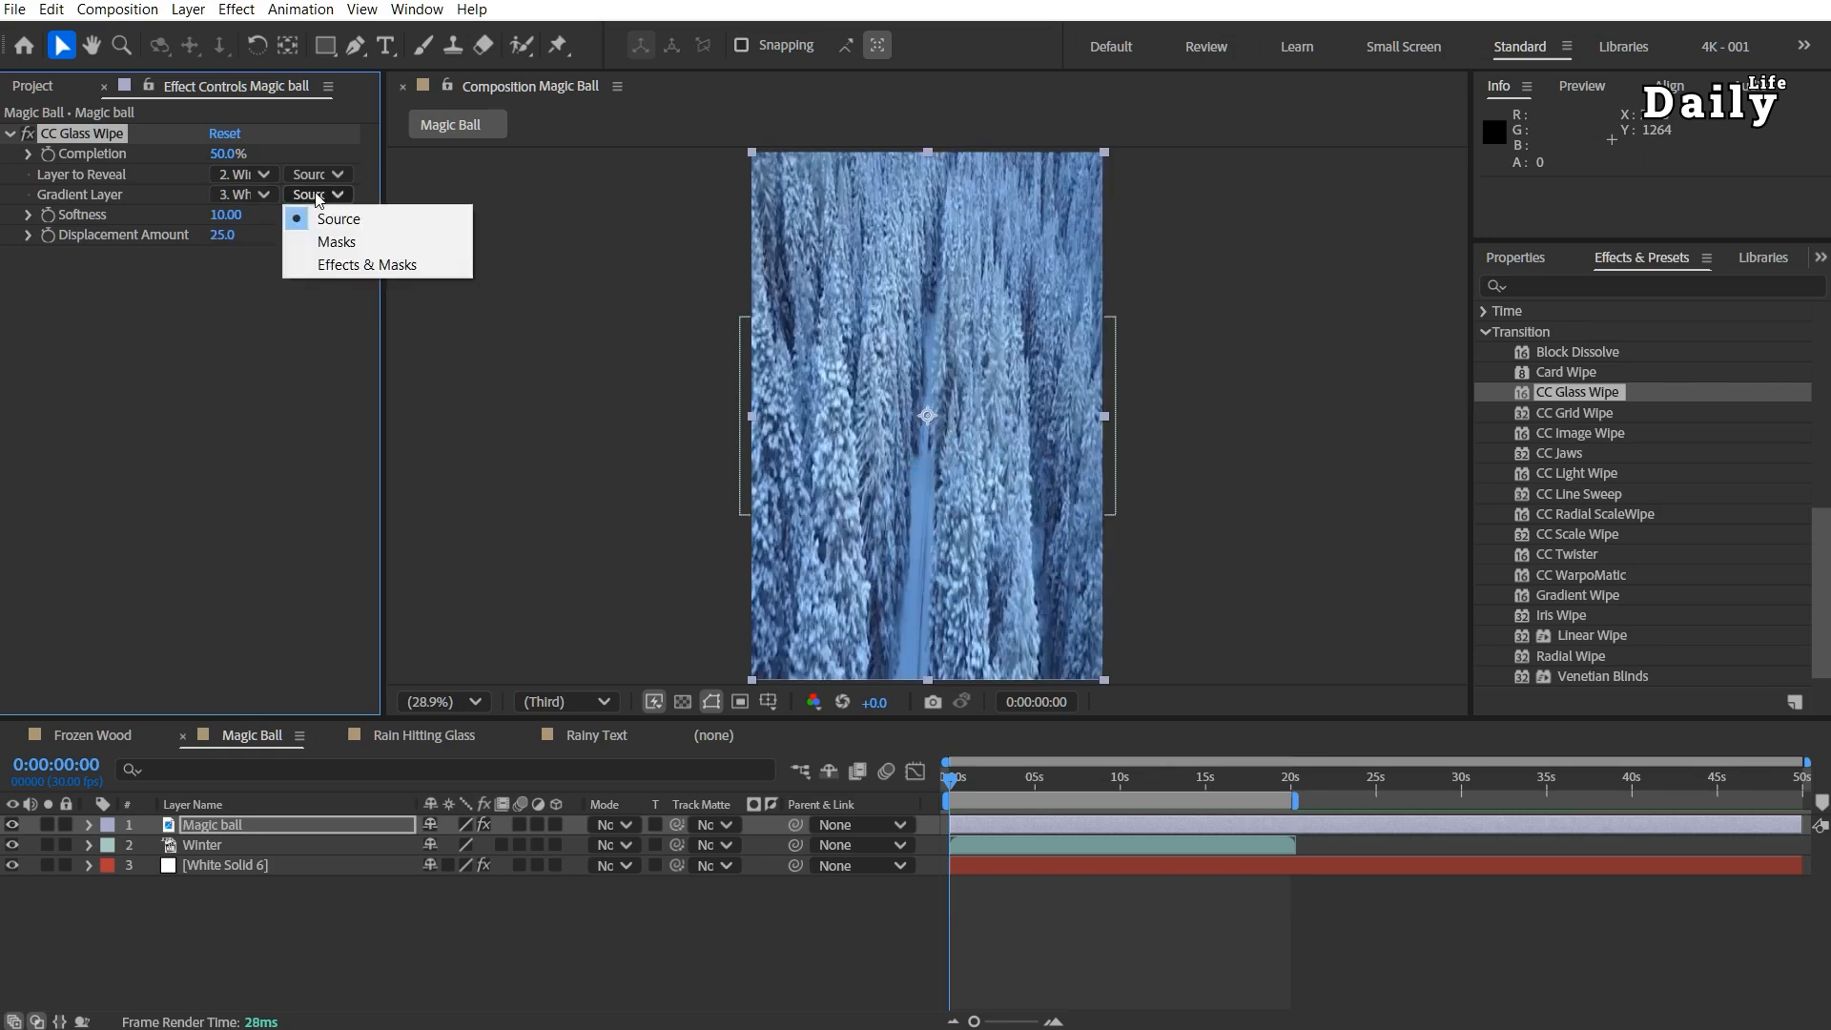
pyautogui.click(357, 267)
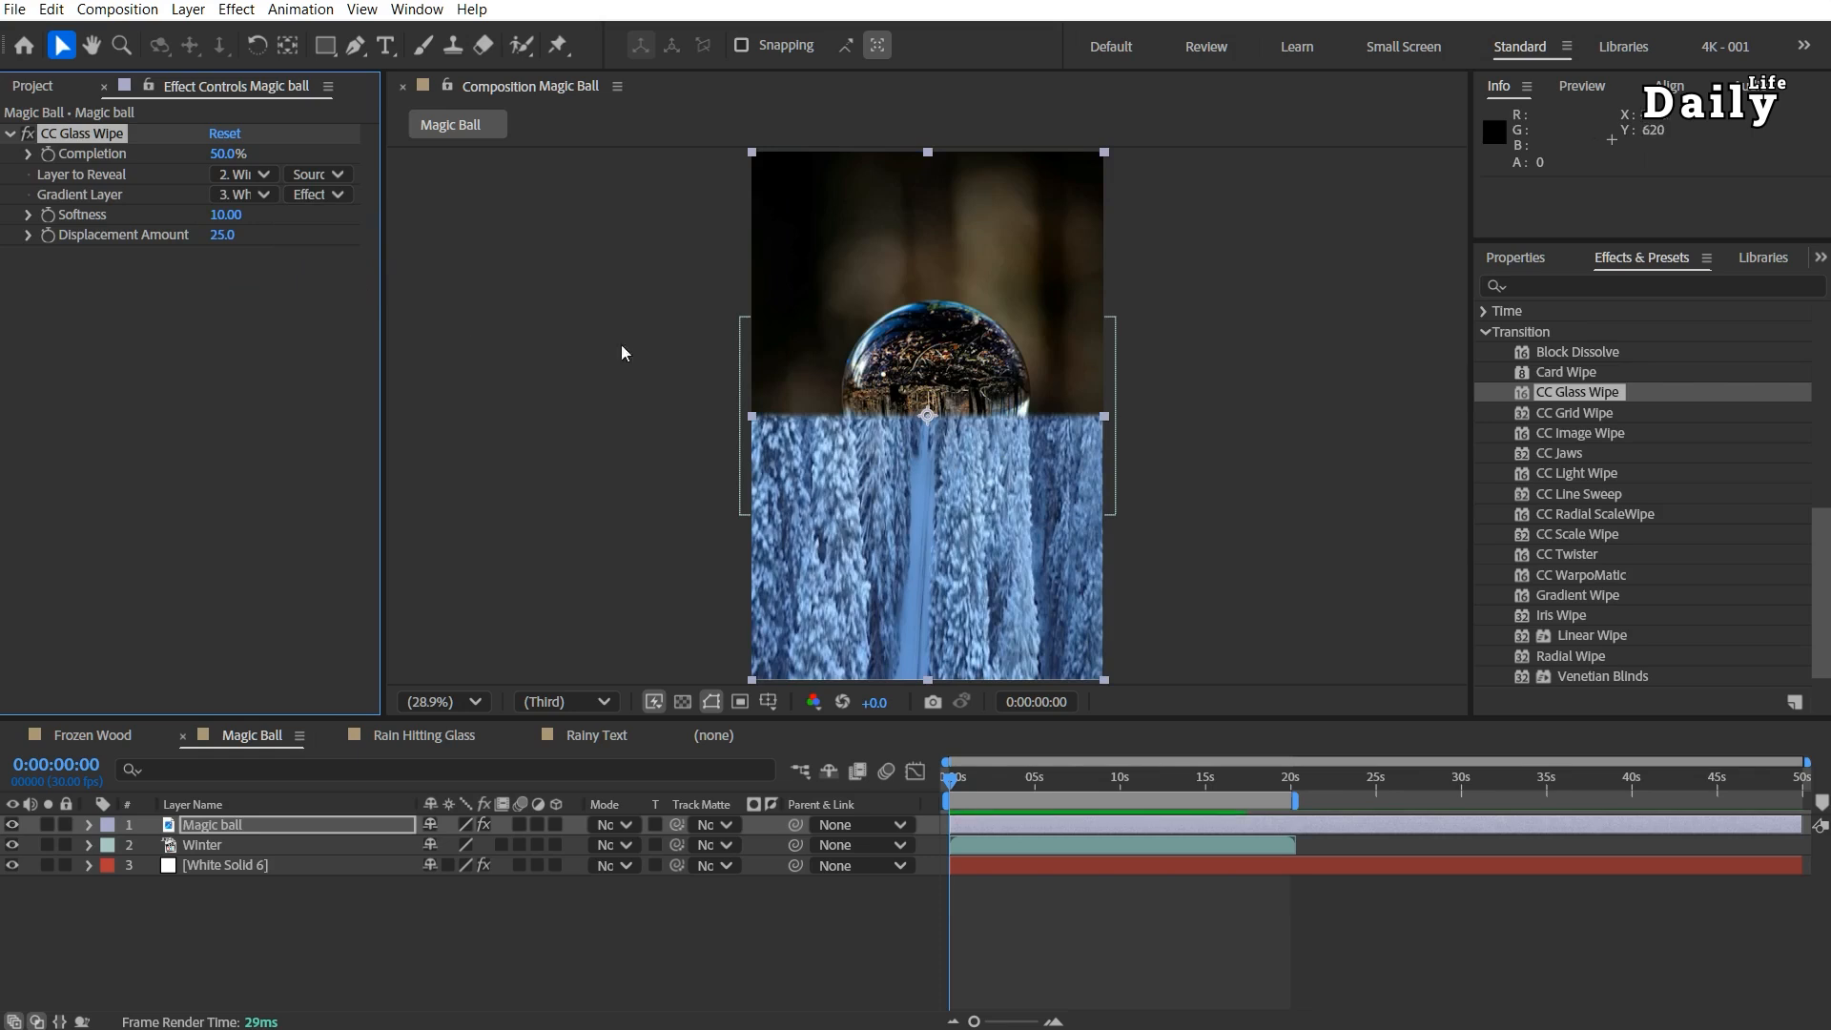
# Step: Change White Solid 6's Gradient Ramp to a Radial Ramp starting near the frame's centre at about 644.6, 966.9, checking it soloed
pyautogui.click(321, 866)
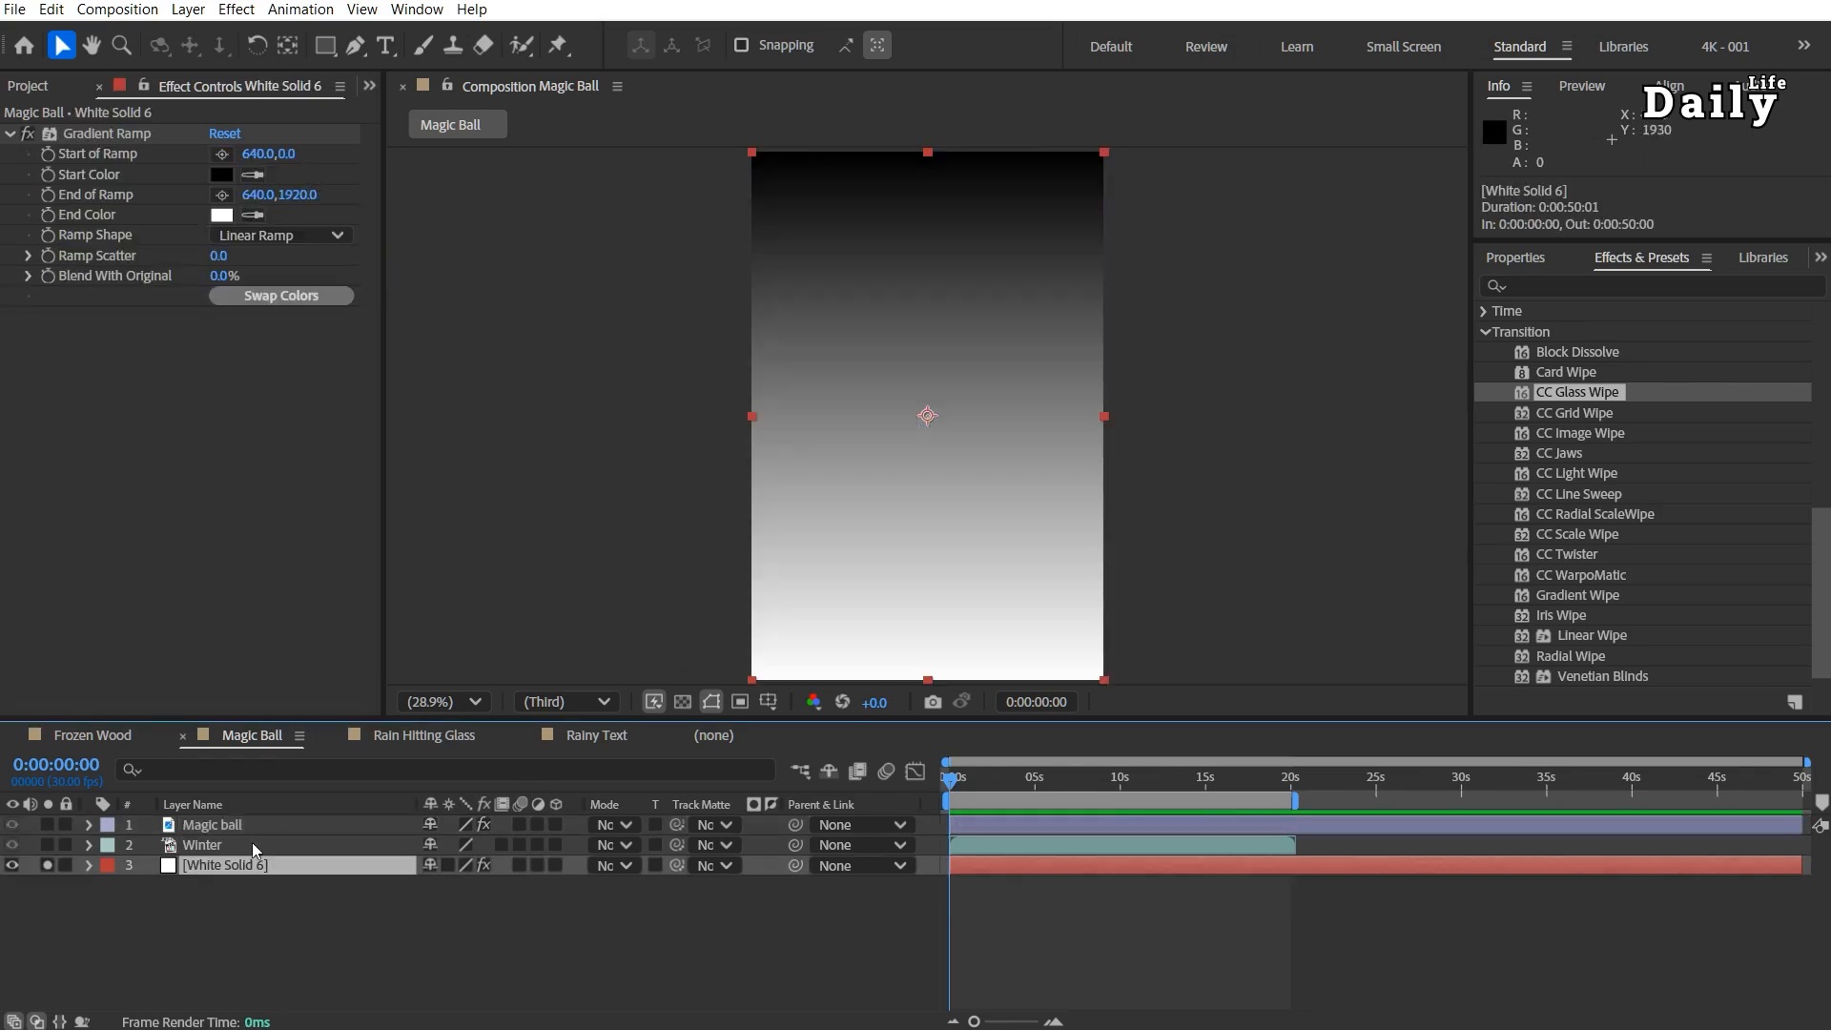
pyautogui.click(286, 235)
pyautogui.click(295, 278)
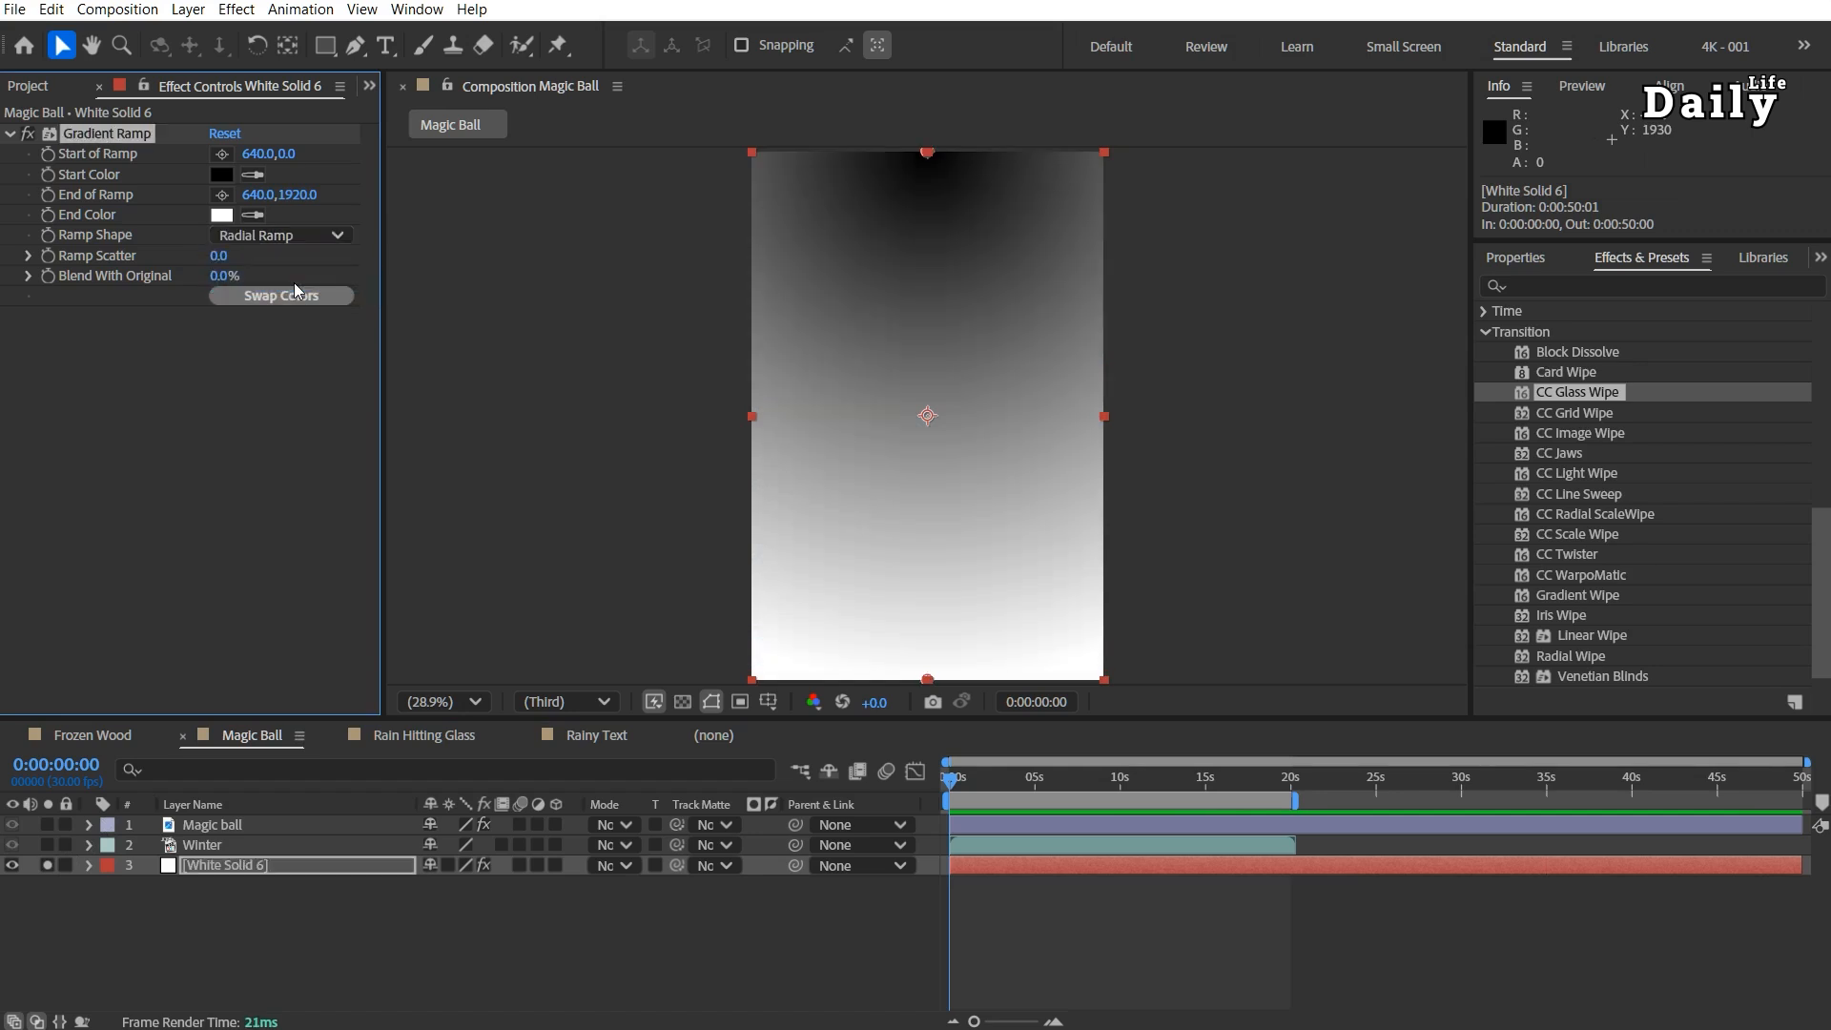
pyautogui.click(221, 154)
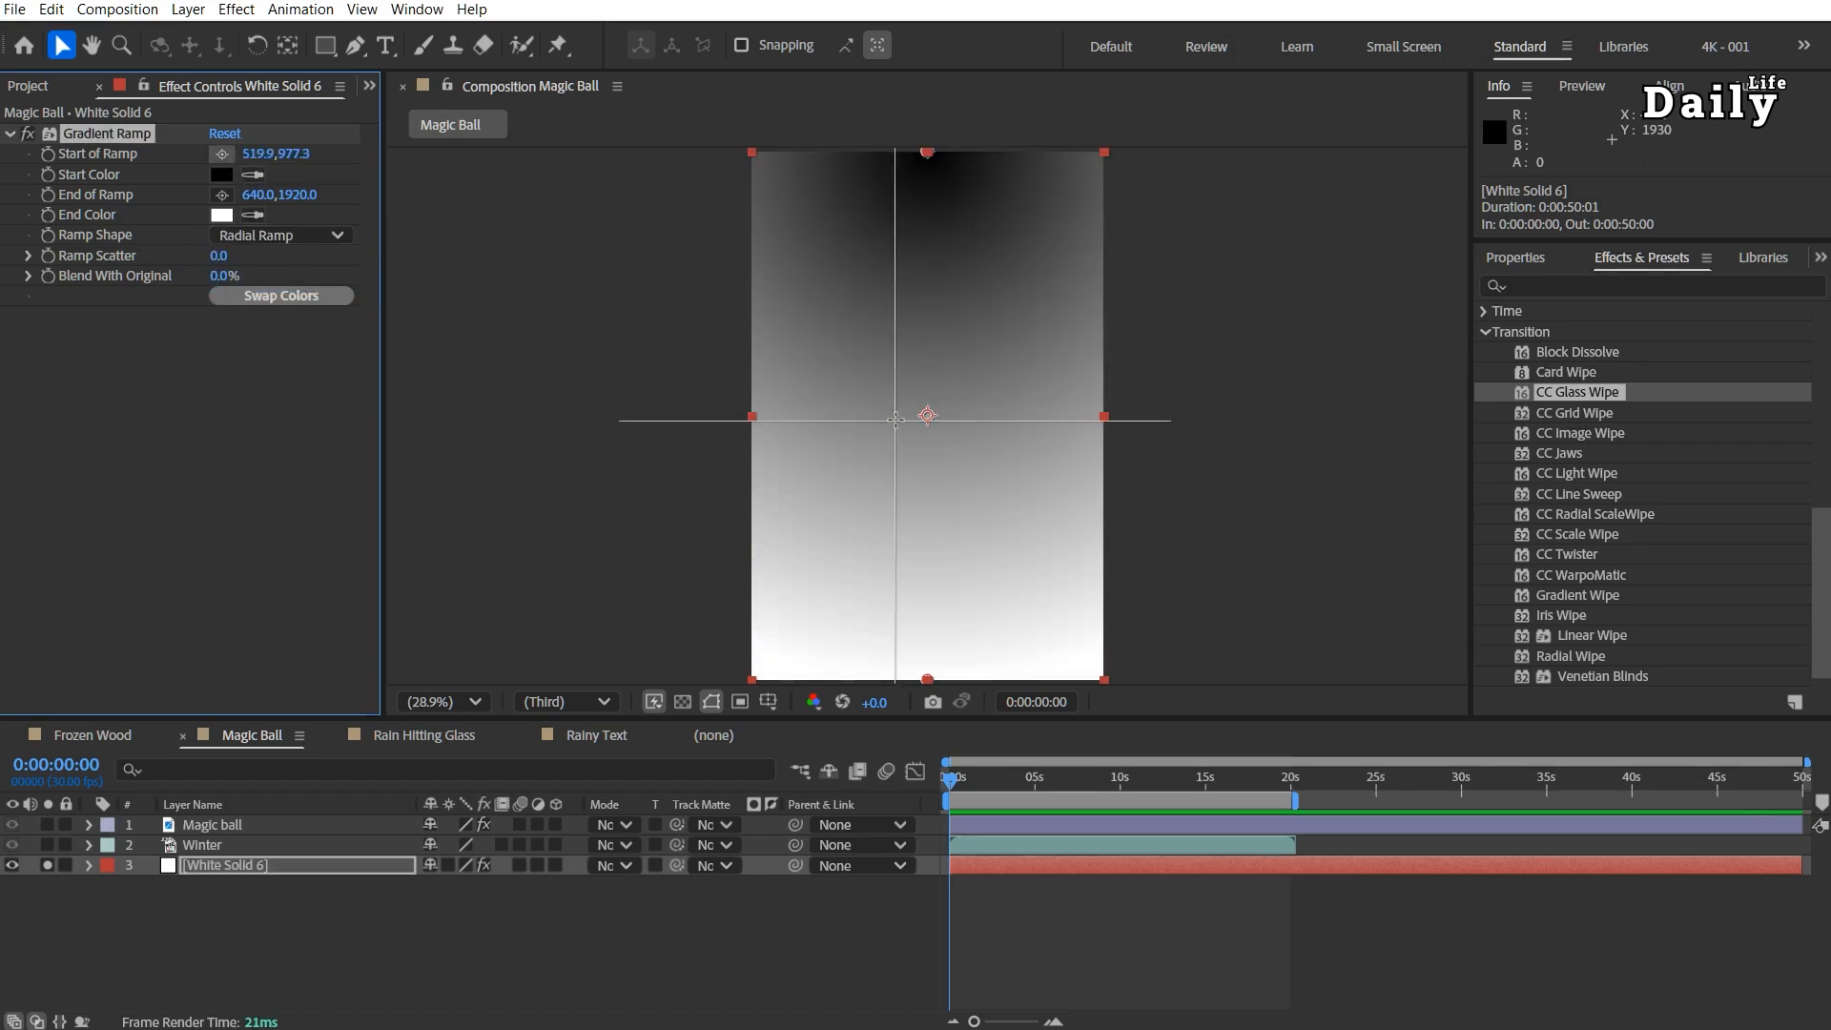
pyautogui.click(932, 414)
pyautogui.moveTo(932, 414)
pyautogui.mouseDown()
pyautogui.moveTo(901, 393)
pyautogui.moveTo(927, 416)
pyautogui.mouseUp()
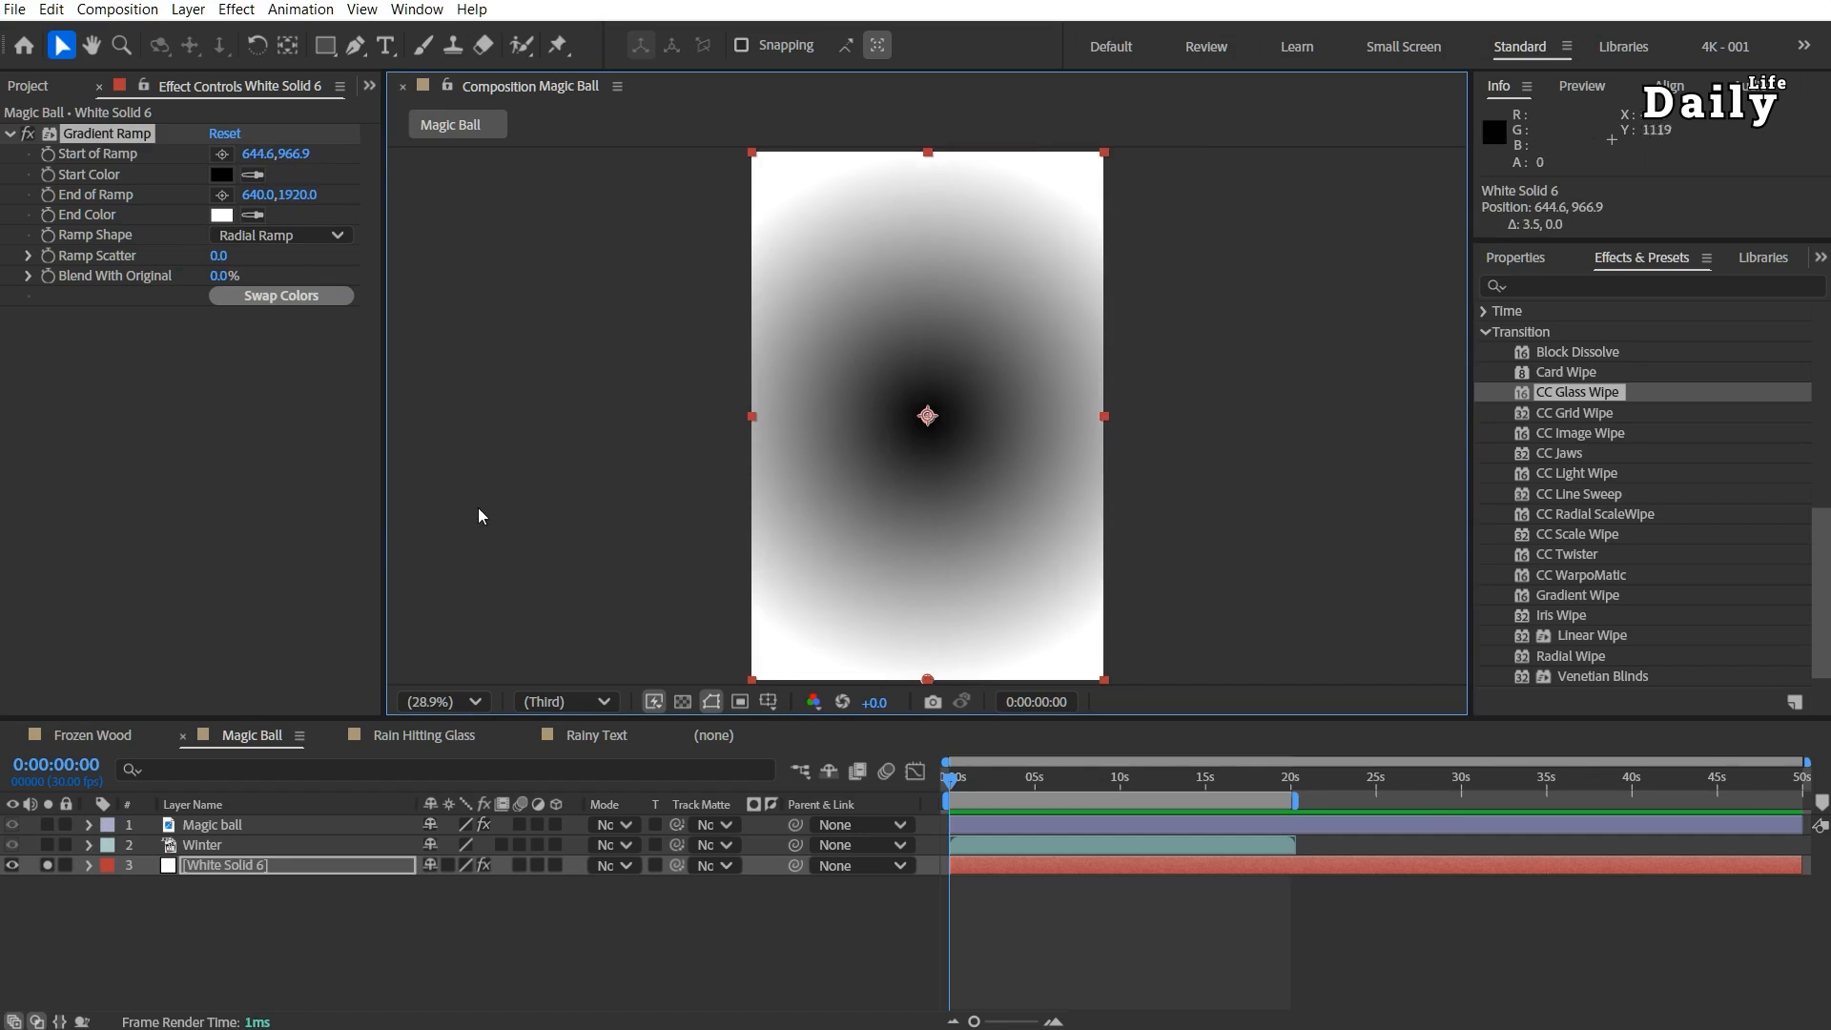
pyautogui.click(48, 864)
pyautogui.click(48, 864)
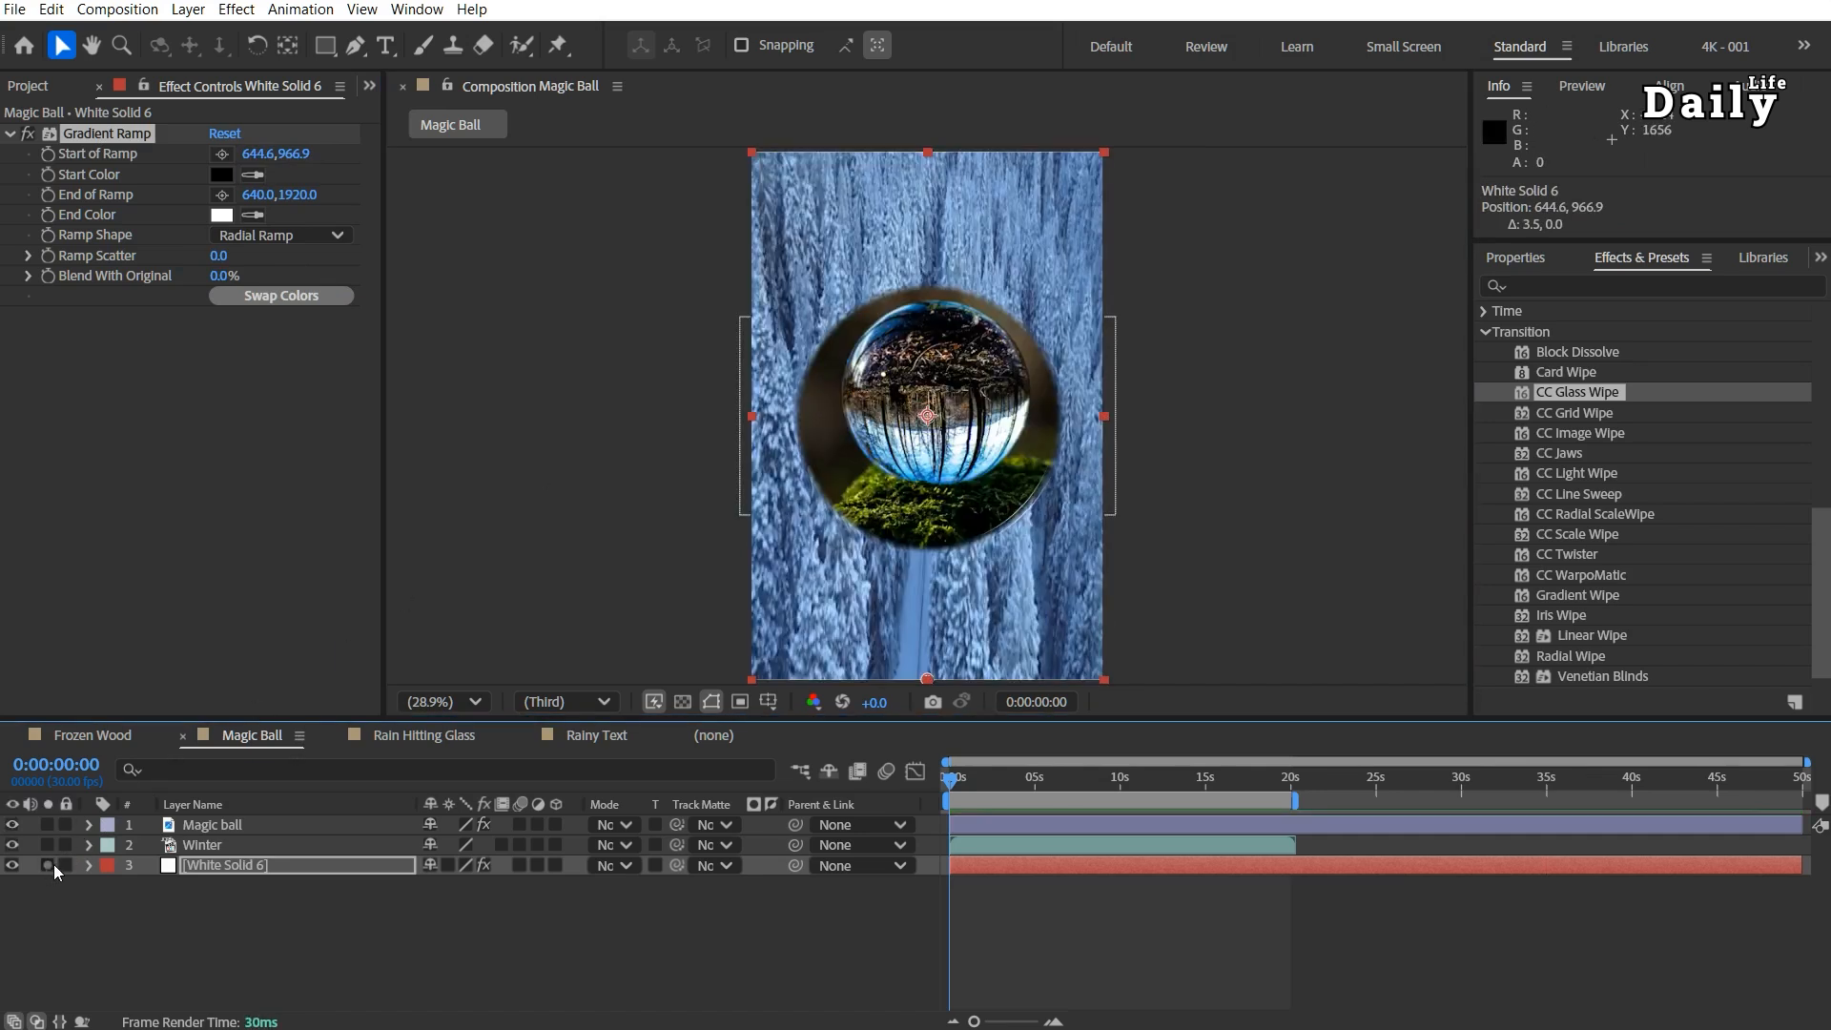
# Step: Swap the Gradient Ramp's colors and move its start point to about 658.5, 914.9 on the glass ball
pyautogui.click(295, 296)
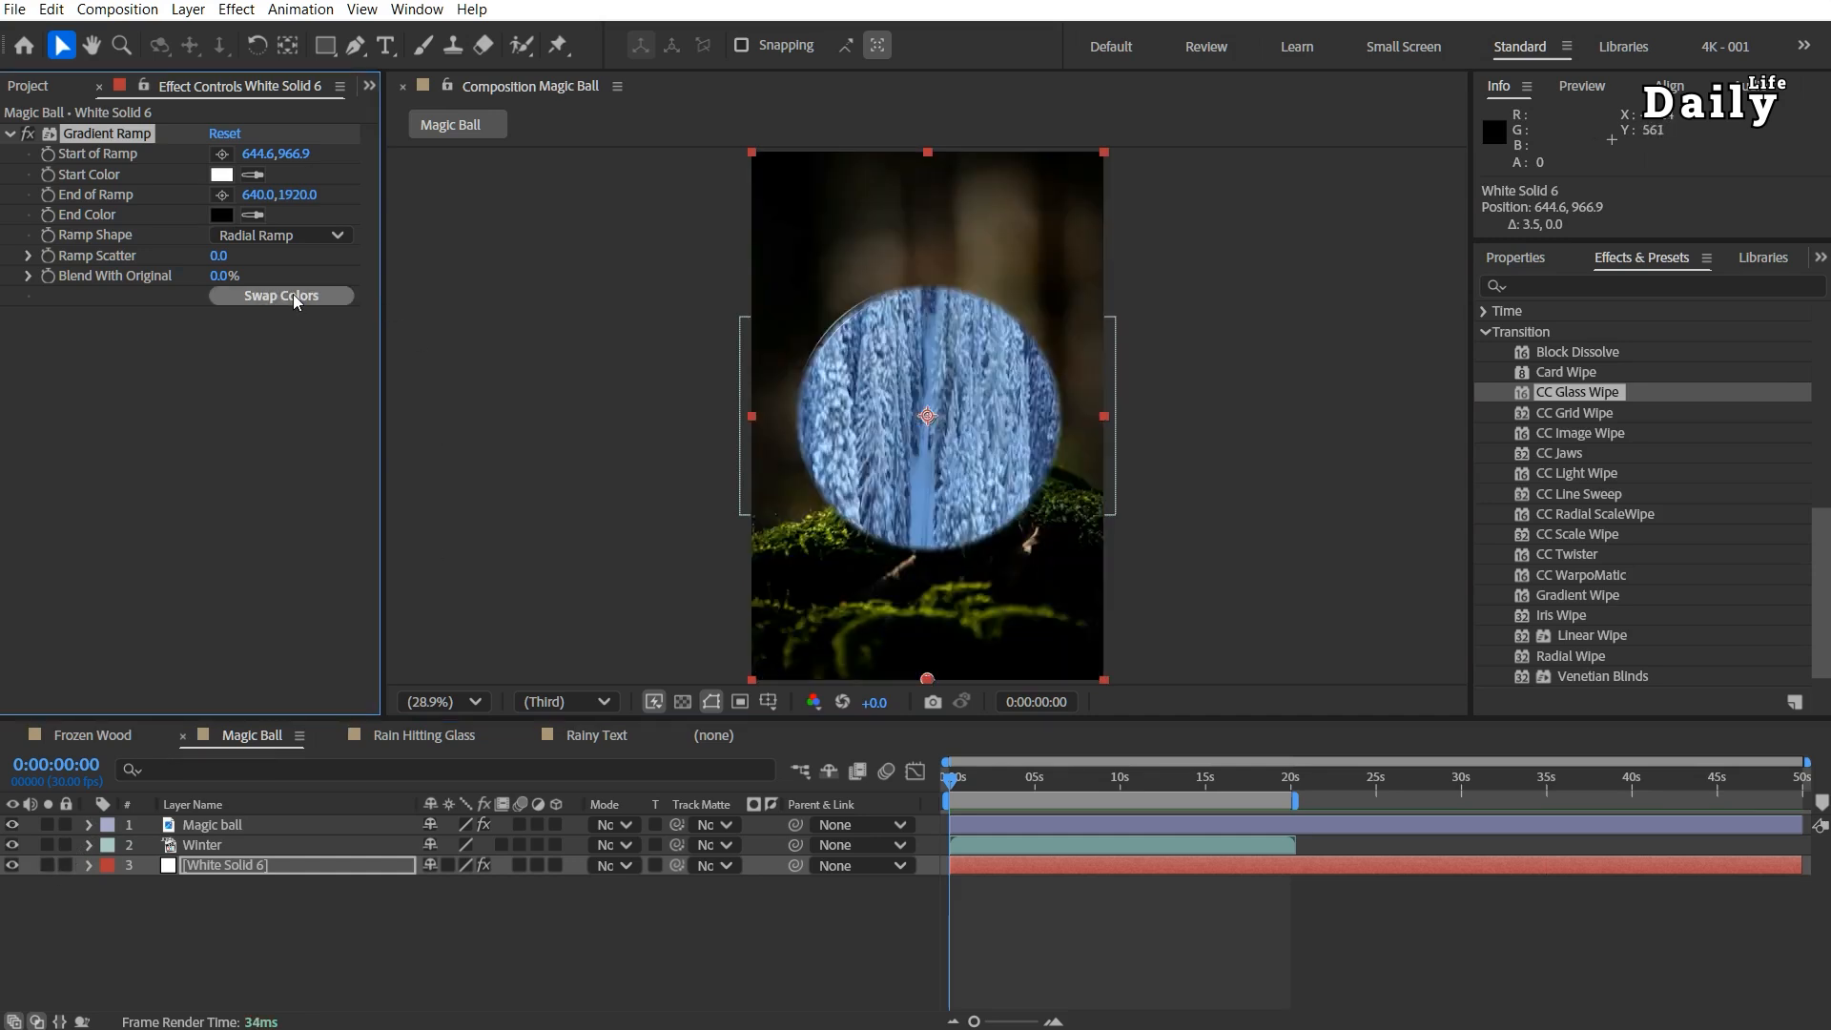
pyautogui.click(222, 153)
pyautogui.click(924, 393)
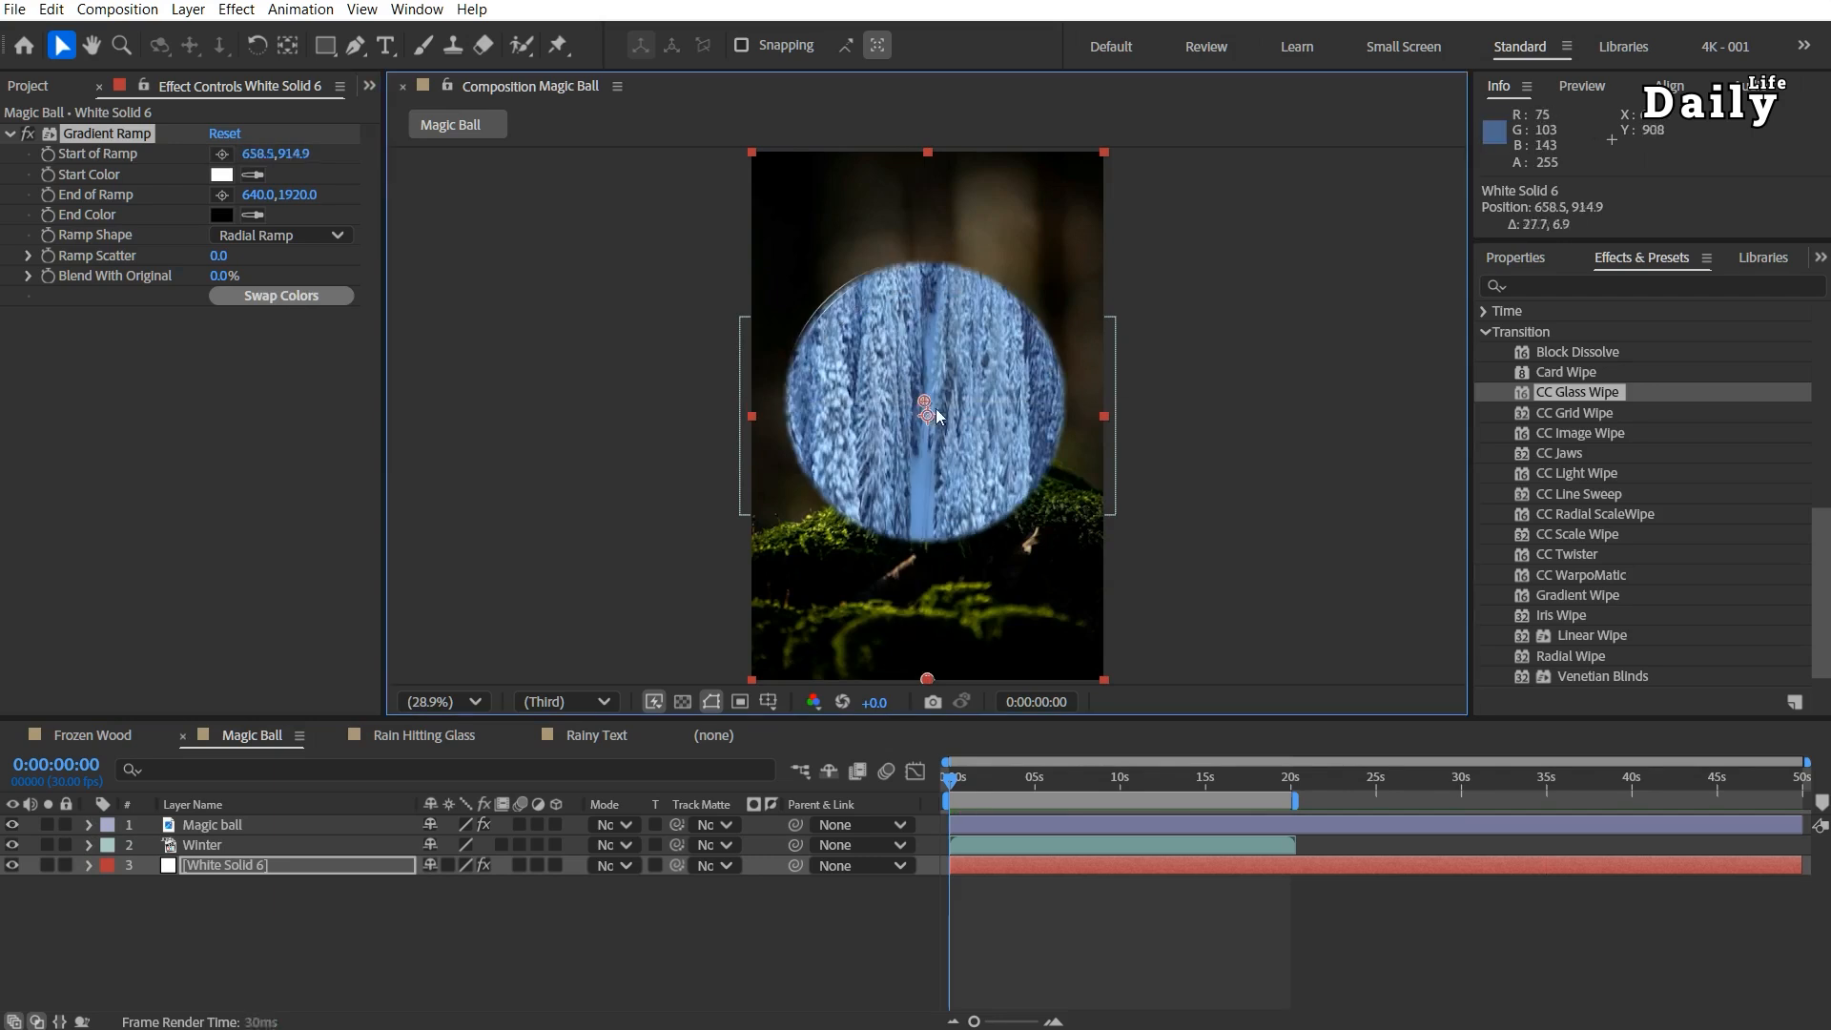
# Step: Place the Gradient Ramp's end point at about 935.7, 1479.9 and nudge its start point slightly sideways on the glass ball
pyautogui.click(222, 195)
pyautogui.click(975, 542)
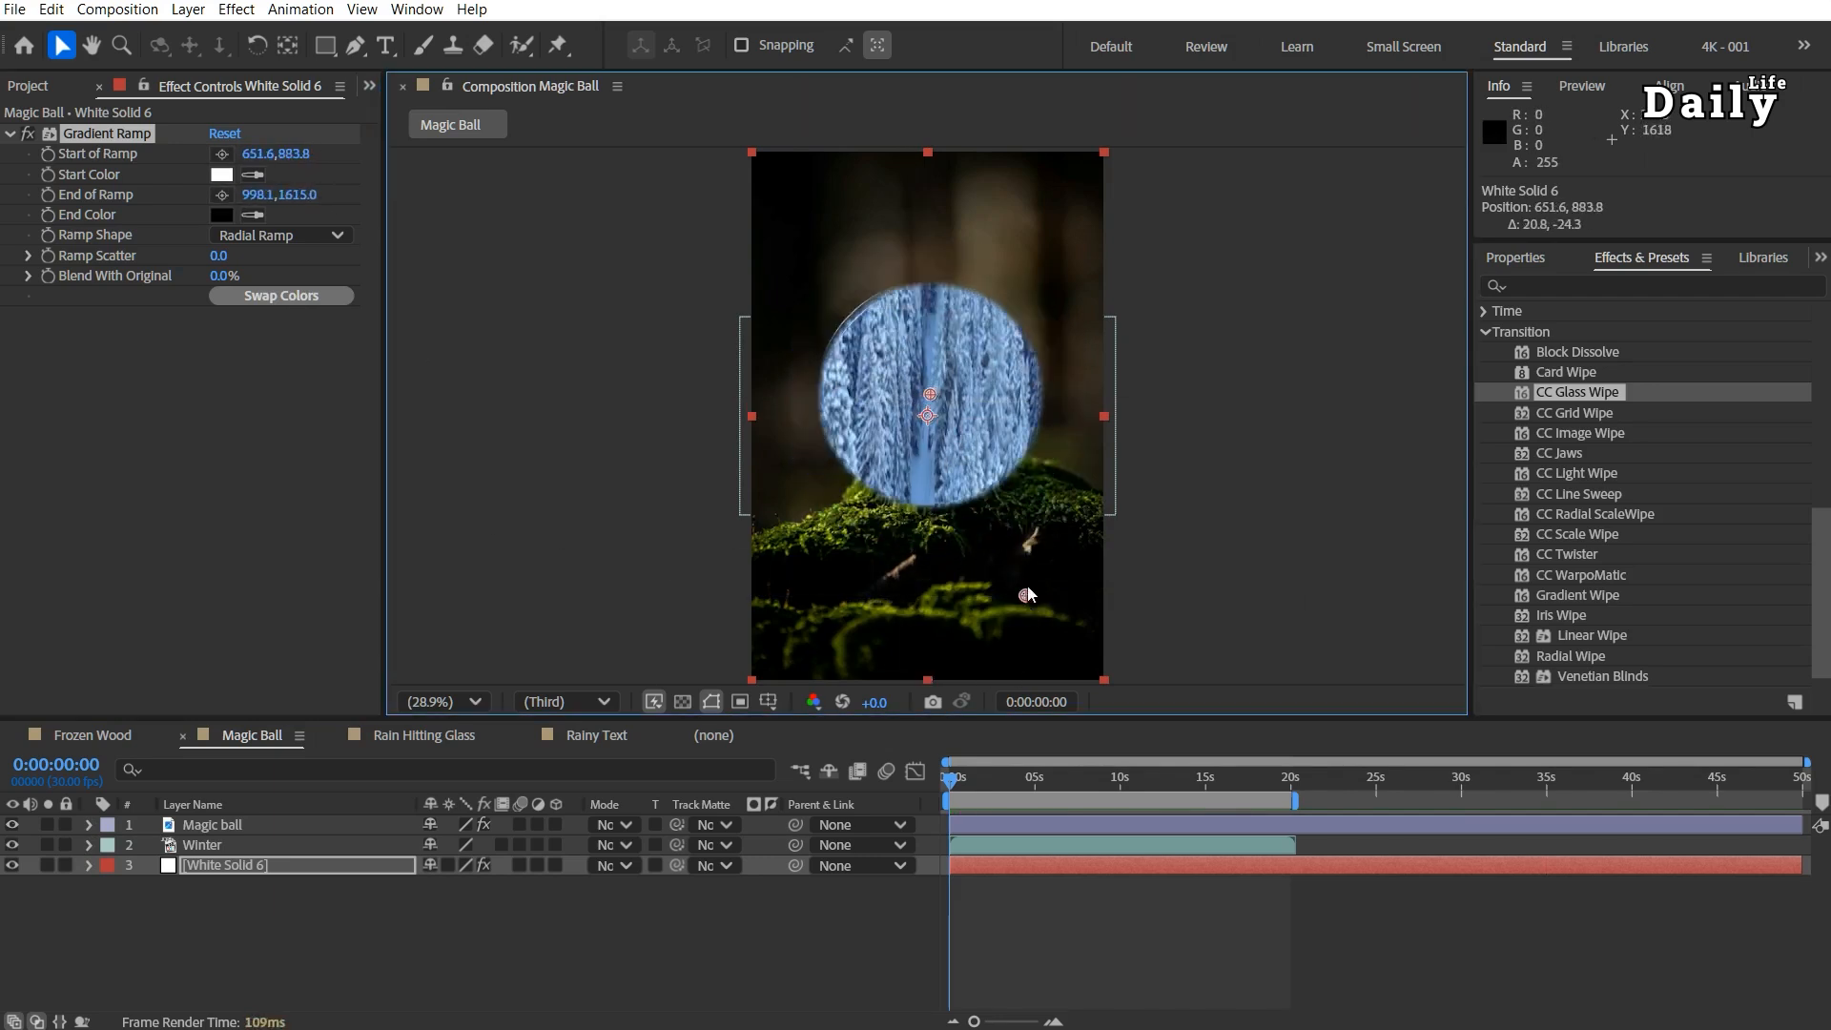
pyautogui.moveTo(974, 544); pyautogui.dragTo(1008, 558)
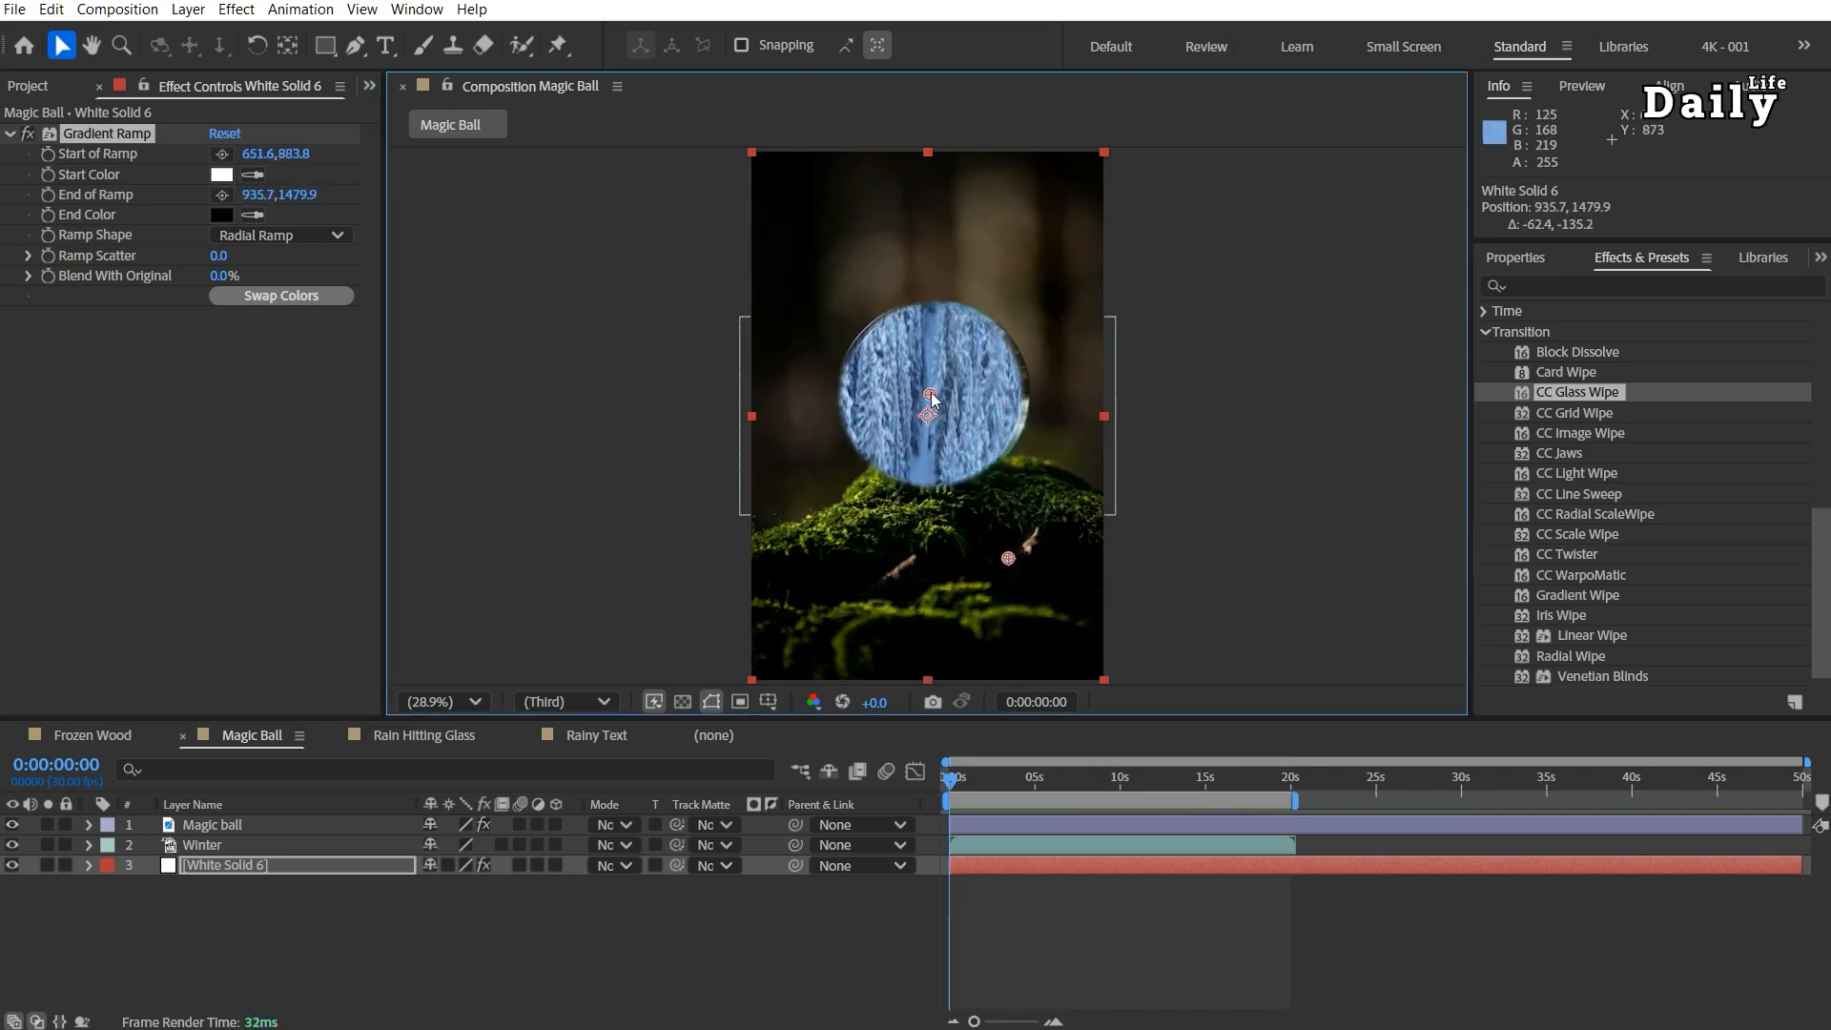
pyautogui.moveTo(930, 395); pyautogui.dragTo(940, 397)
# Step: Set the Magic ball layer's CC Glass Wipe Softness to 8 and Displacement Amount to 75, and preview the playback
pyautogui.click(212, 825)
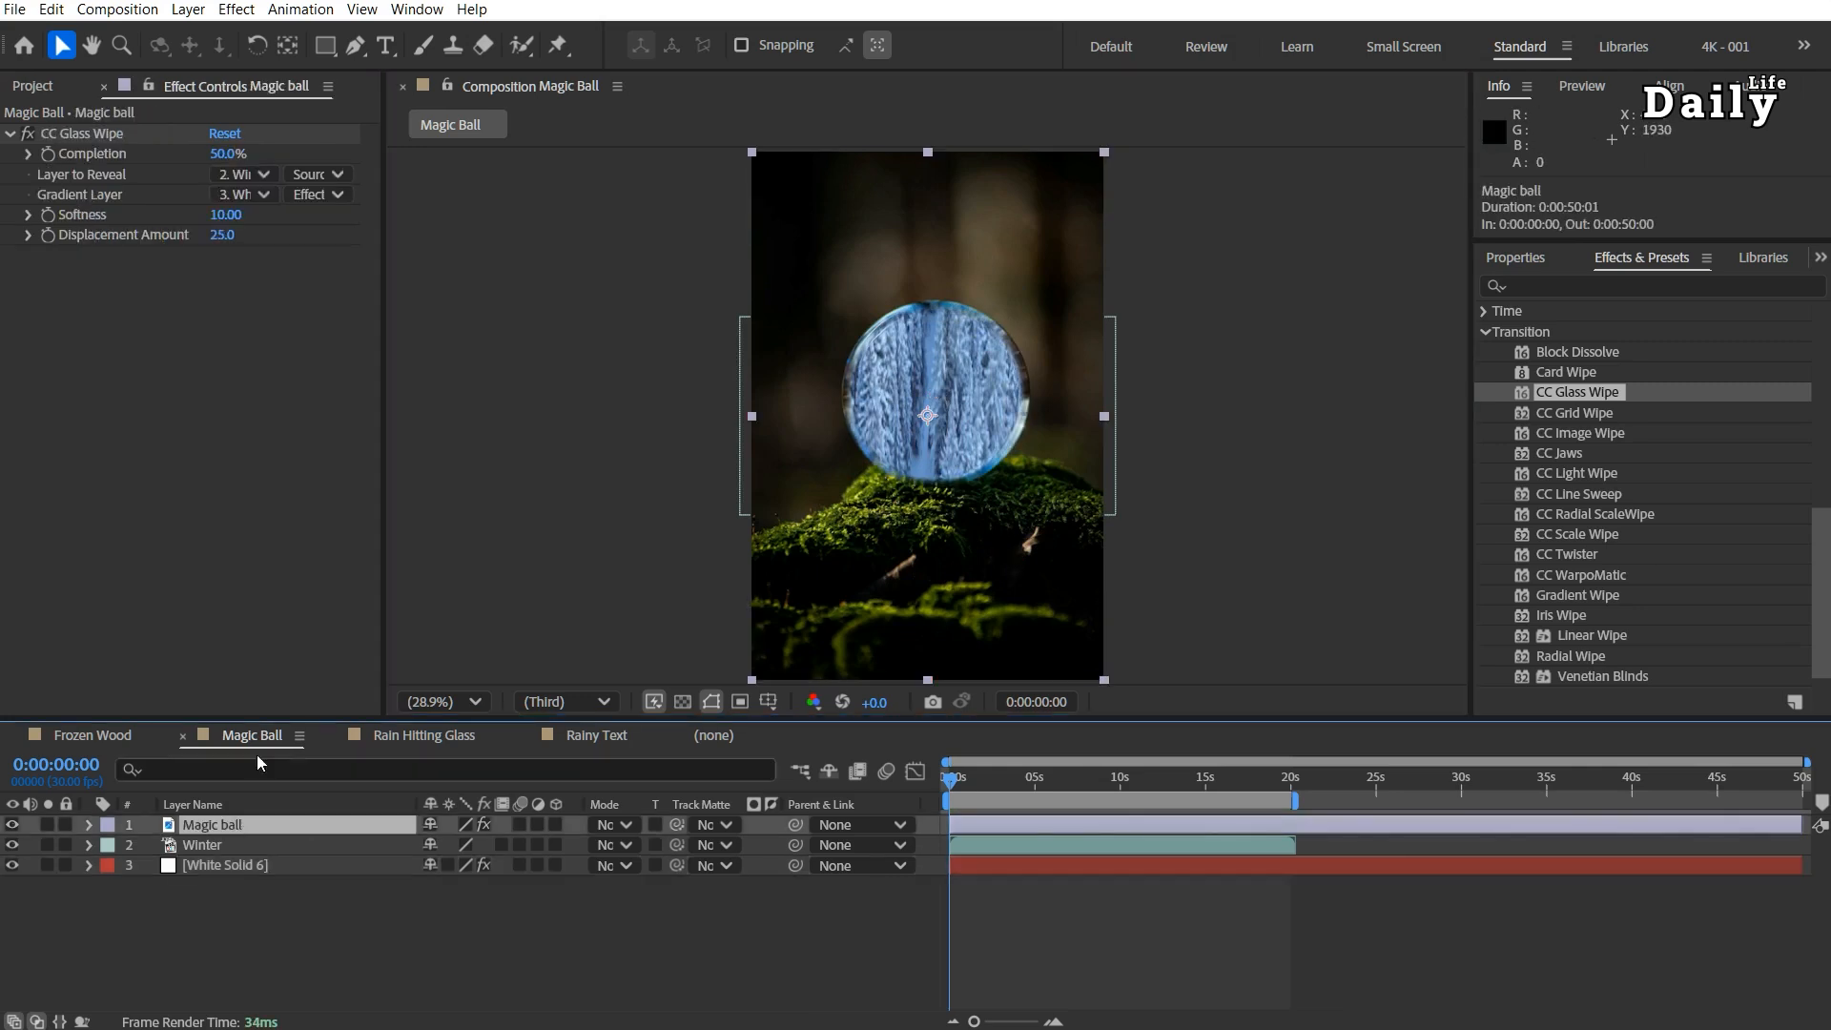
pyautogui.moveTo(221, 220); pyautogui.dragTo(158, 237)
pyautogui.click(241, 330)
pyautogui.press('space')
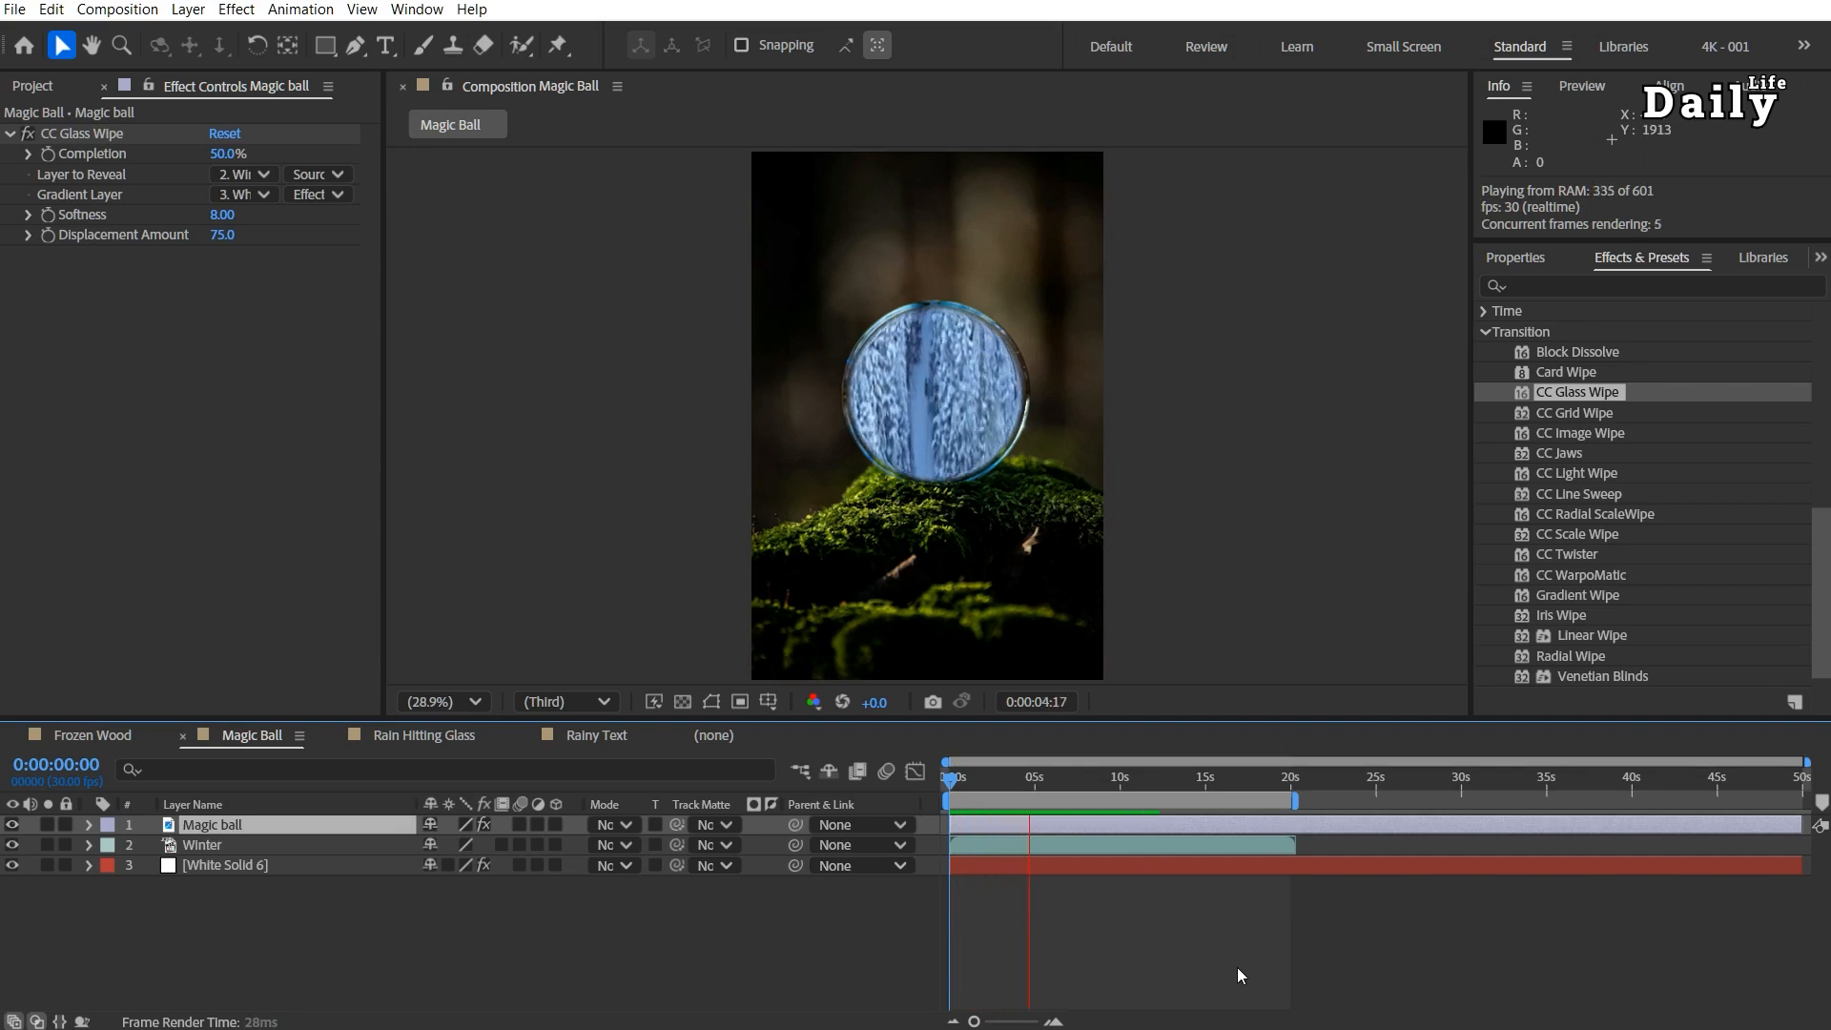
pyautogui.press('space')
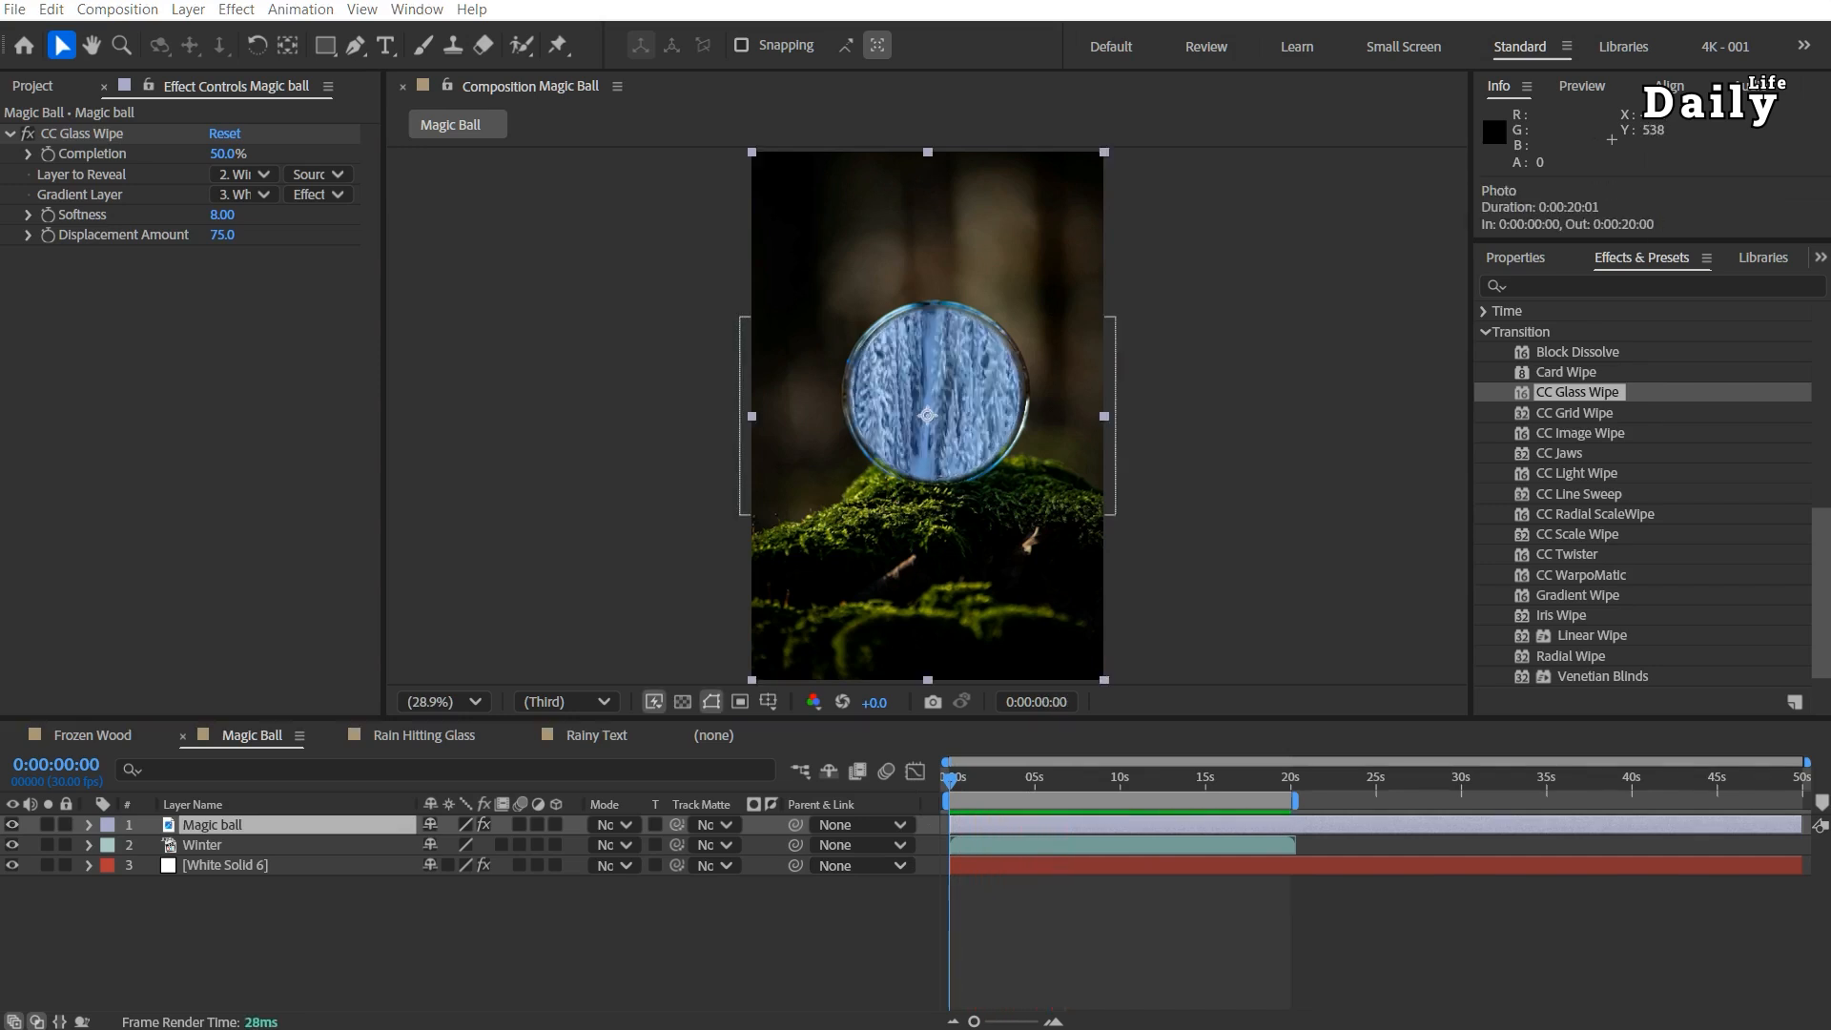
# Step: Open the Rain Hitting Glass composition, hide the Photo layer and scrub through White Solid 8's particle animation
pyautogui.click(32, 85)
pyautogui.doubleClick(93, 369)
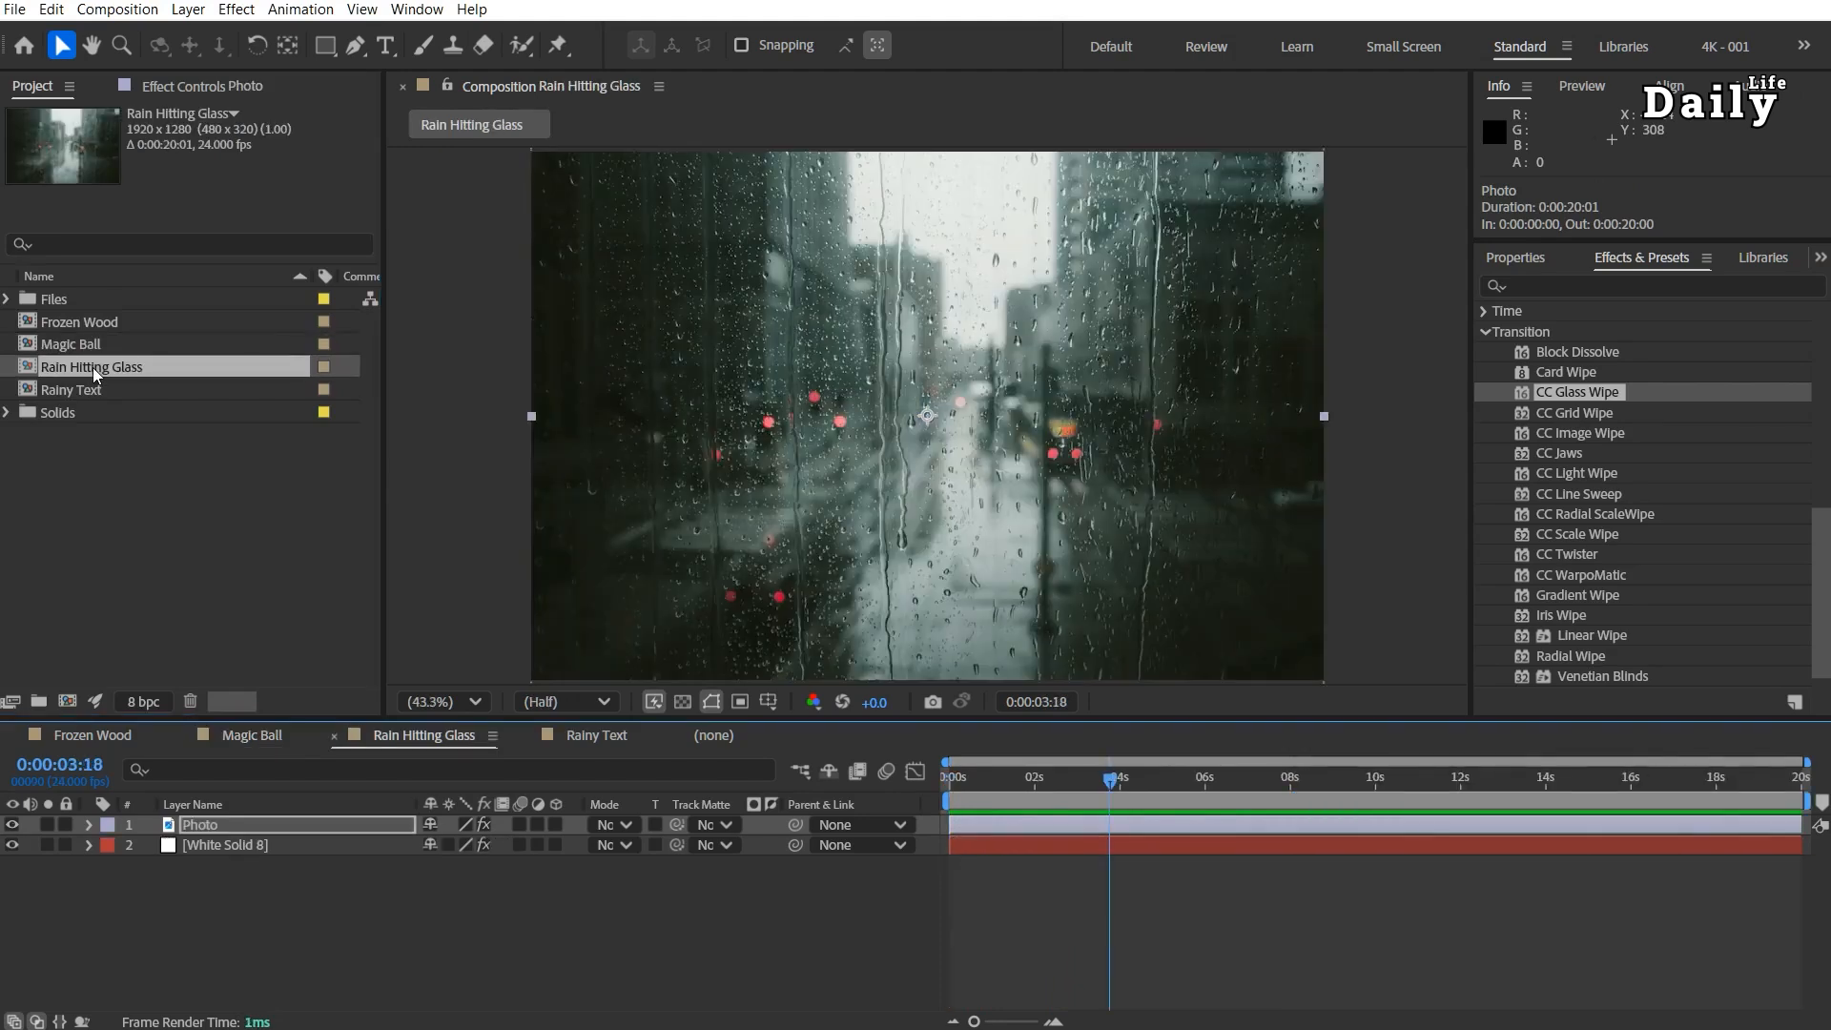
pyautogui.click(243, 824)
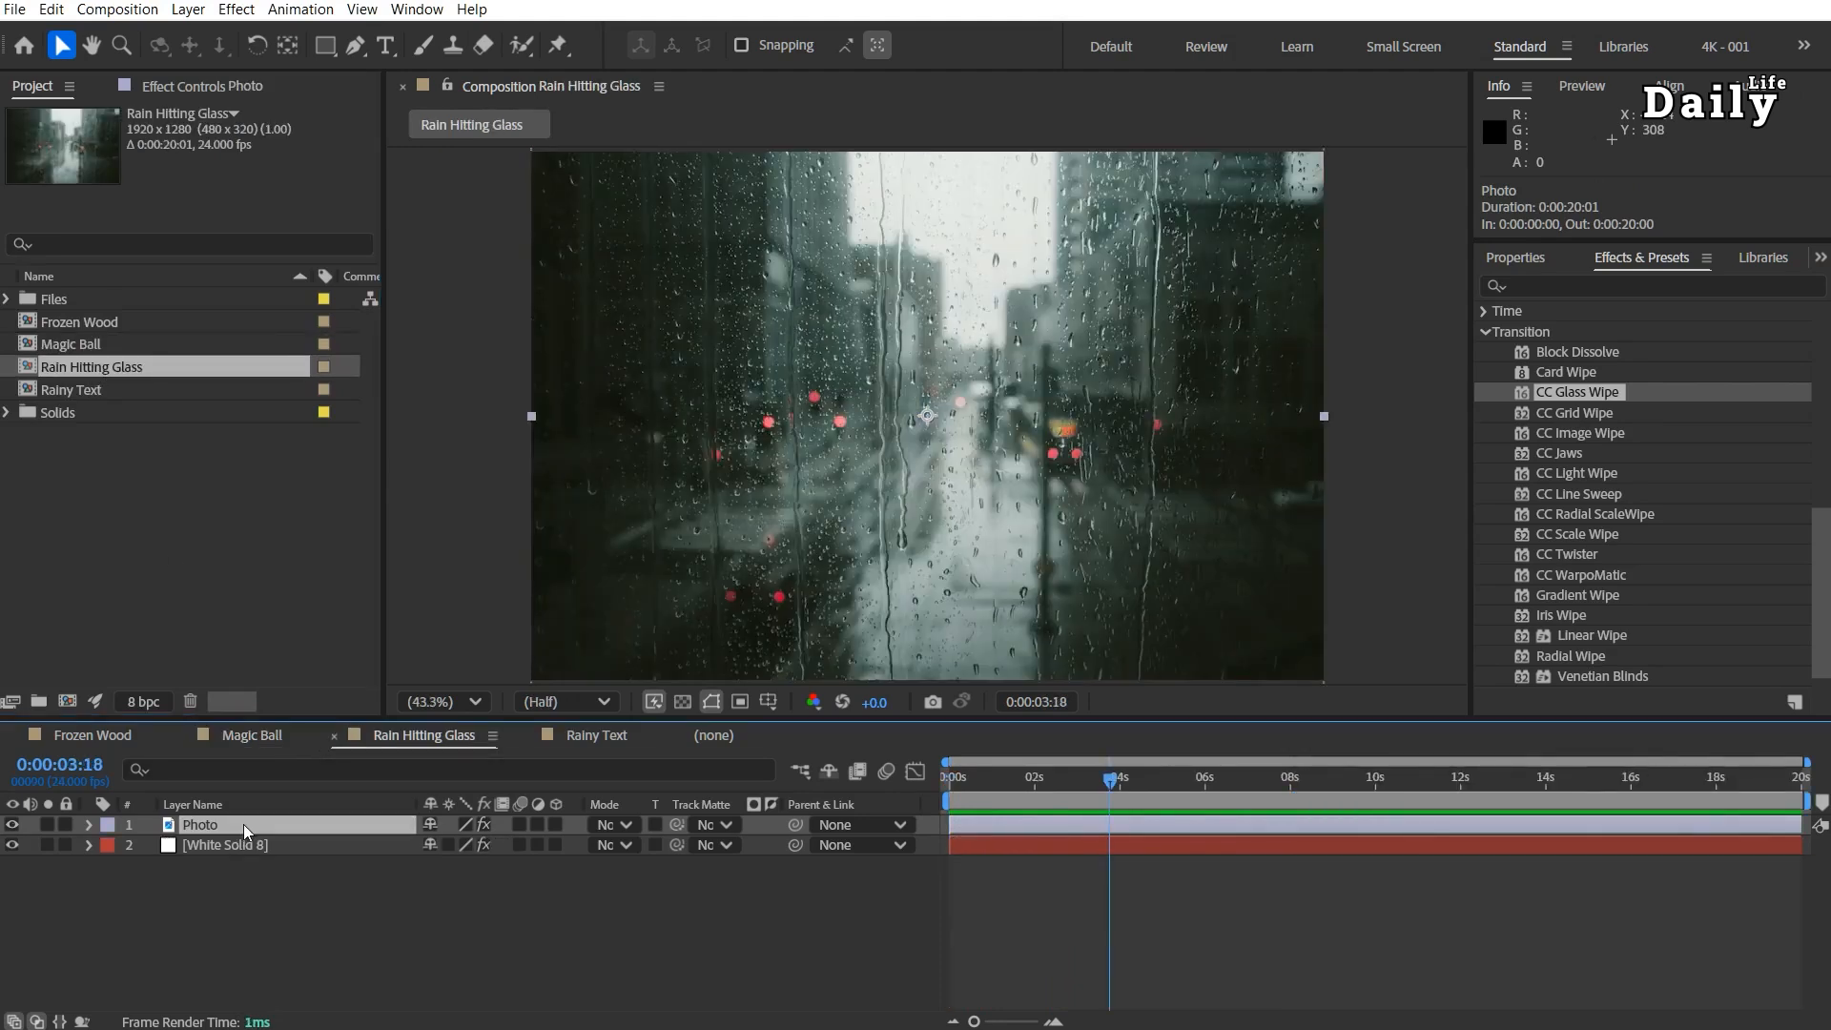
pyautogui.click(13, 824)
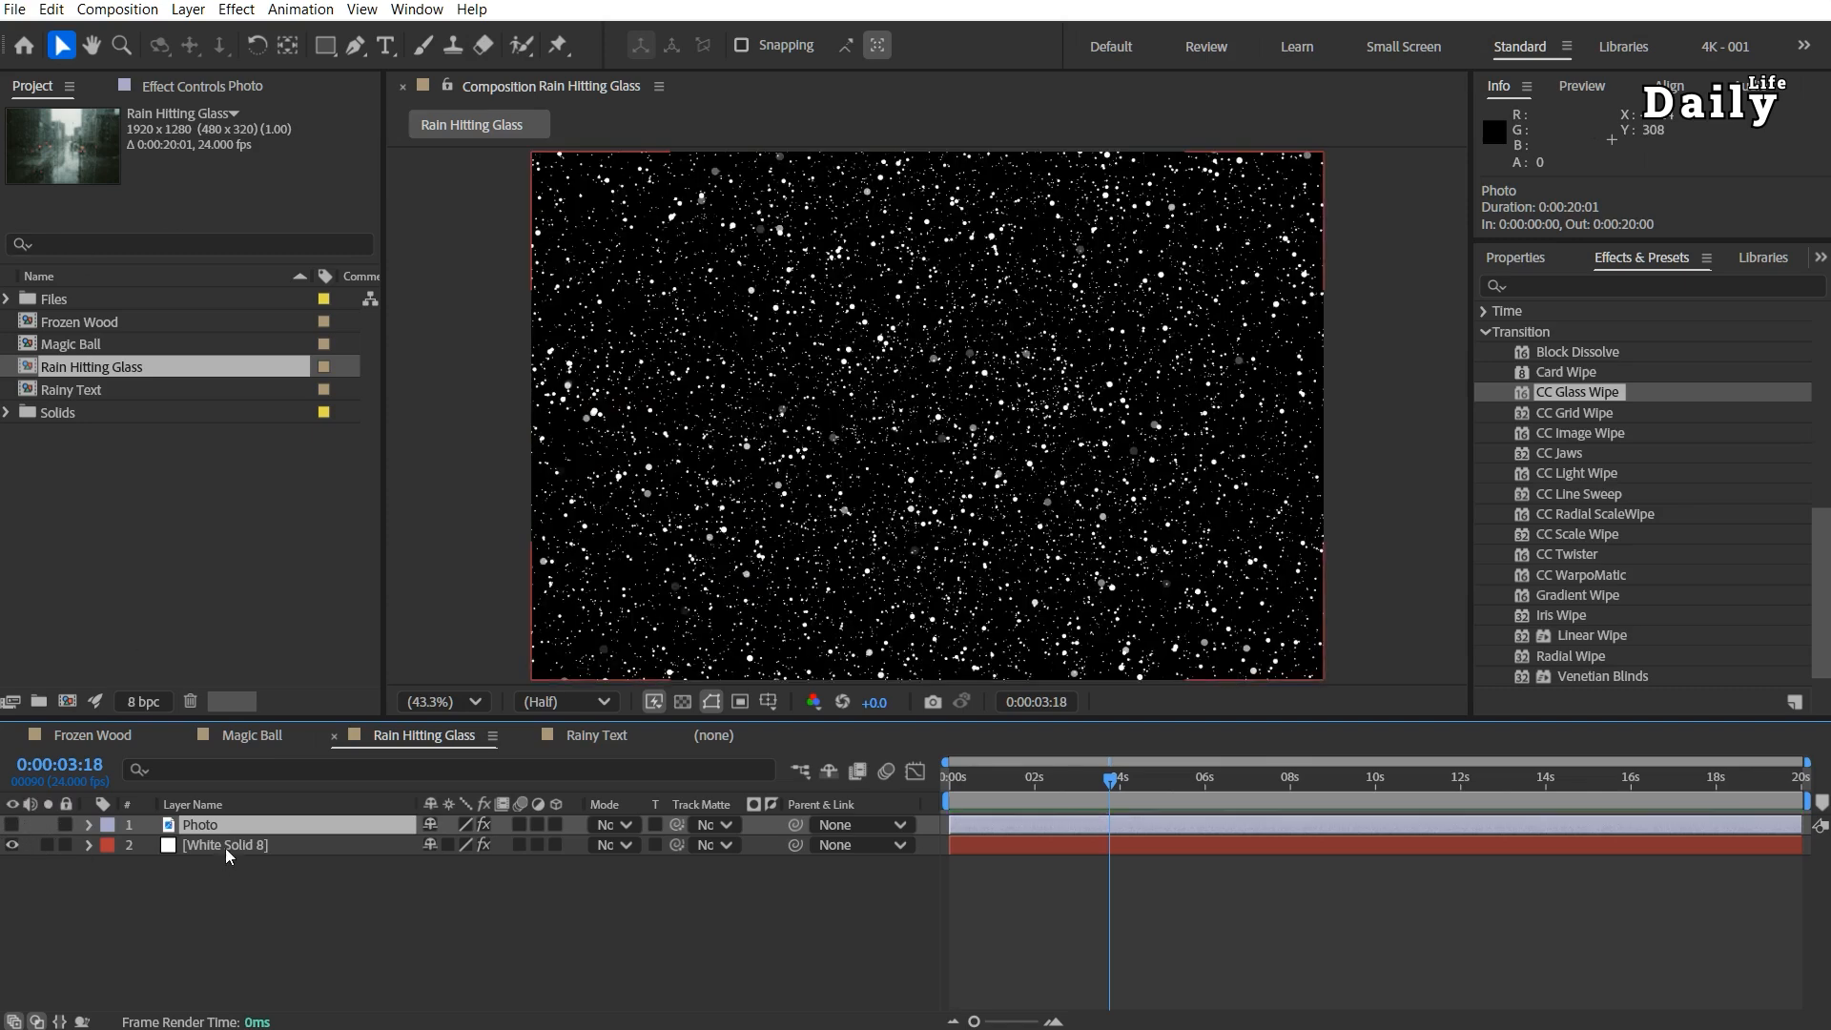
pyautogui.click(225, 846)
pyautogui.moveTo(1080, 791)
pyautogui.mouseDown()
pyautogui.moveTo(993, 791)
pyautogui.moveTo(1125, 812)
pyautogui.moveTo(1073, 813)
pyautogui.mouseUp()
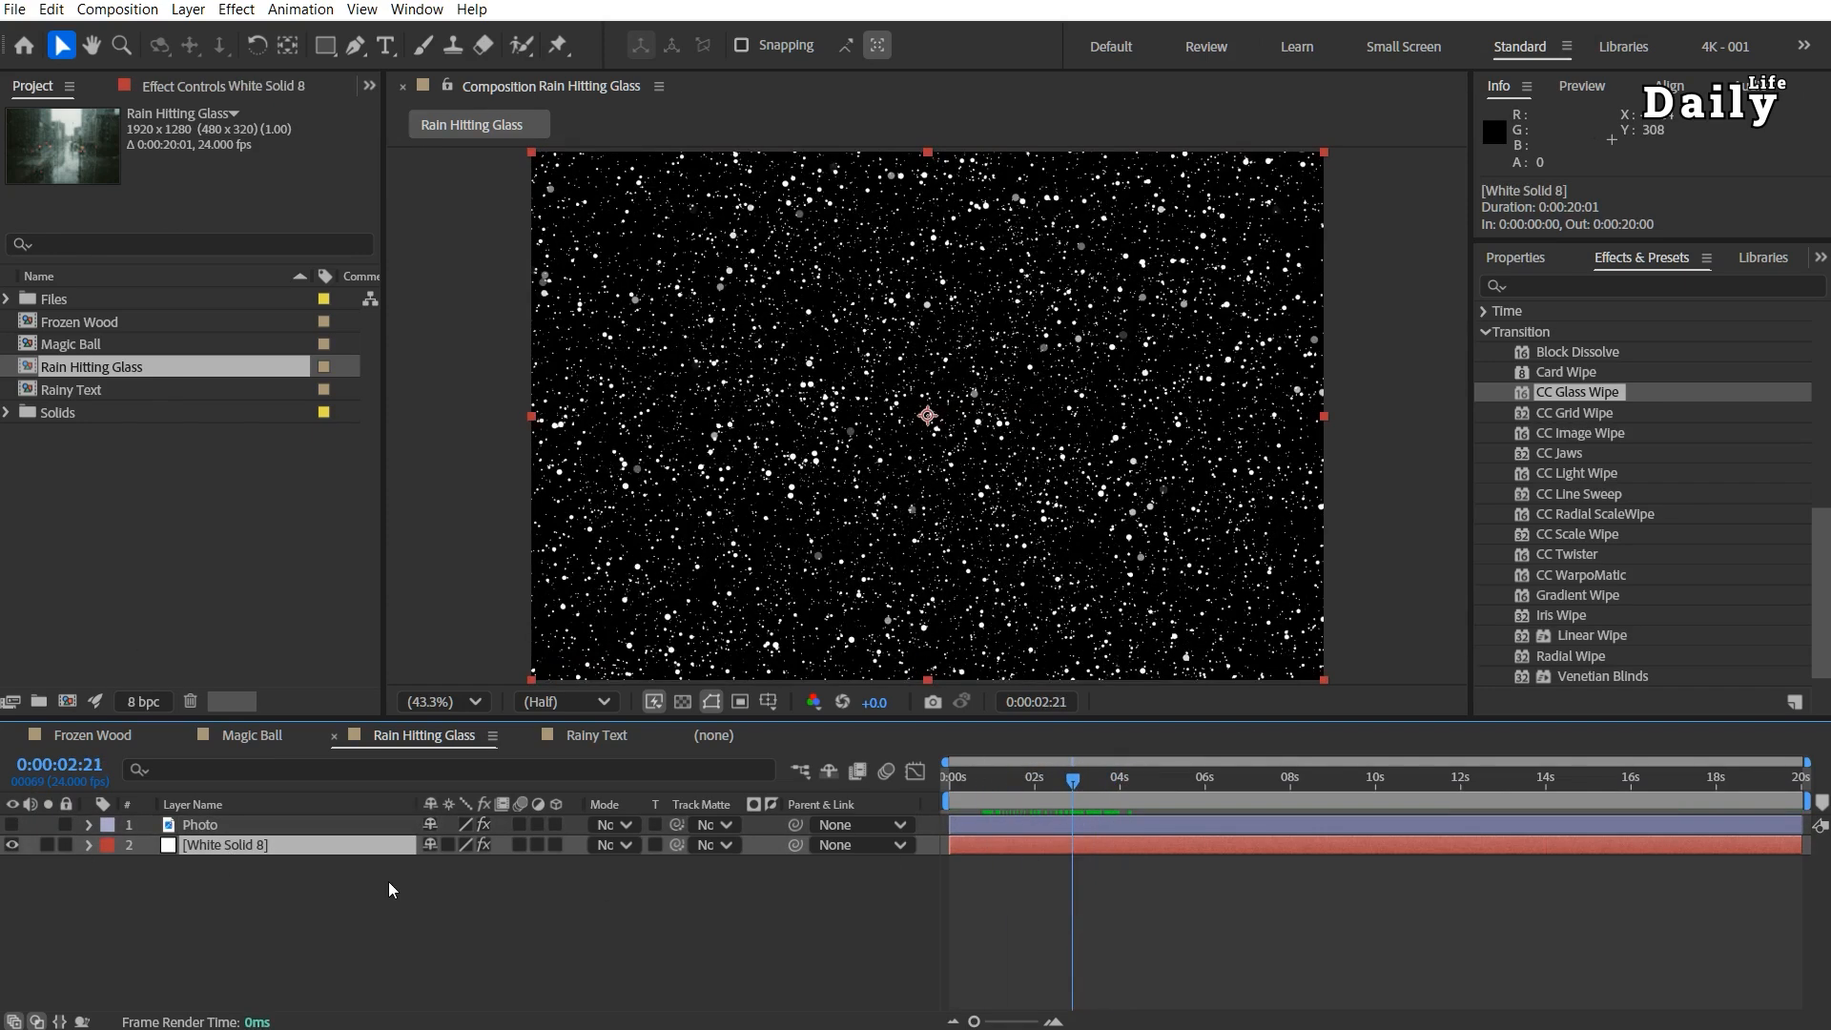
# Step: Set White Solid 8's CC Star Burst Shading to 100 and Scatter to 150
pyautogui.press('F3')
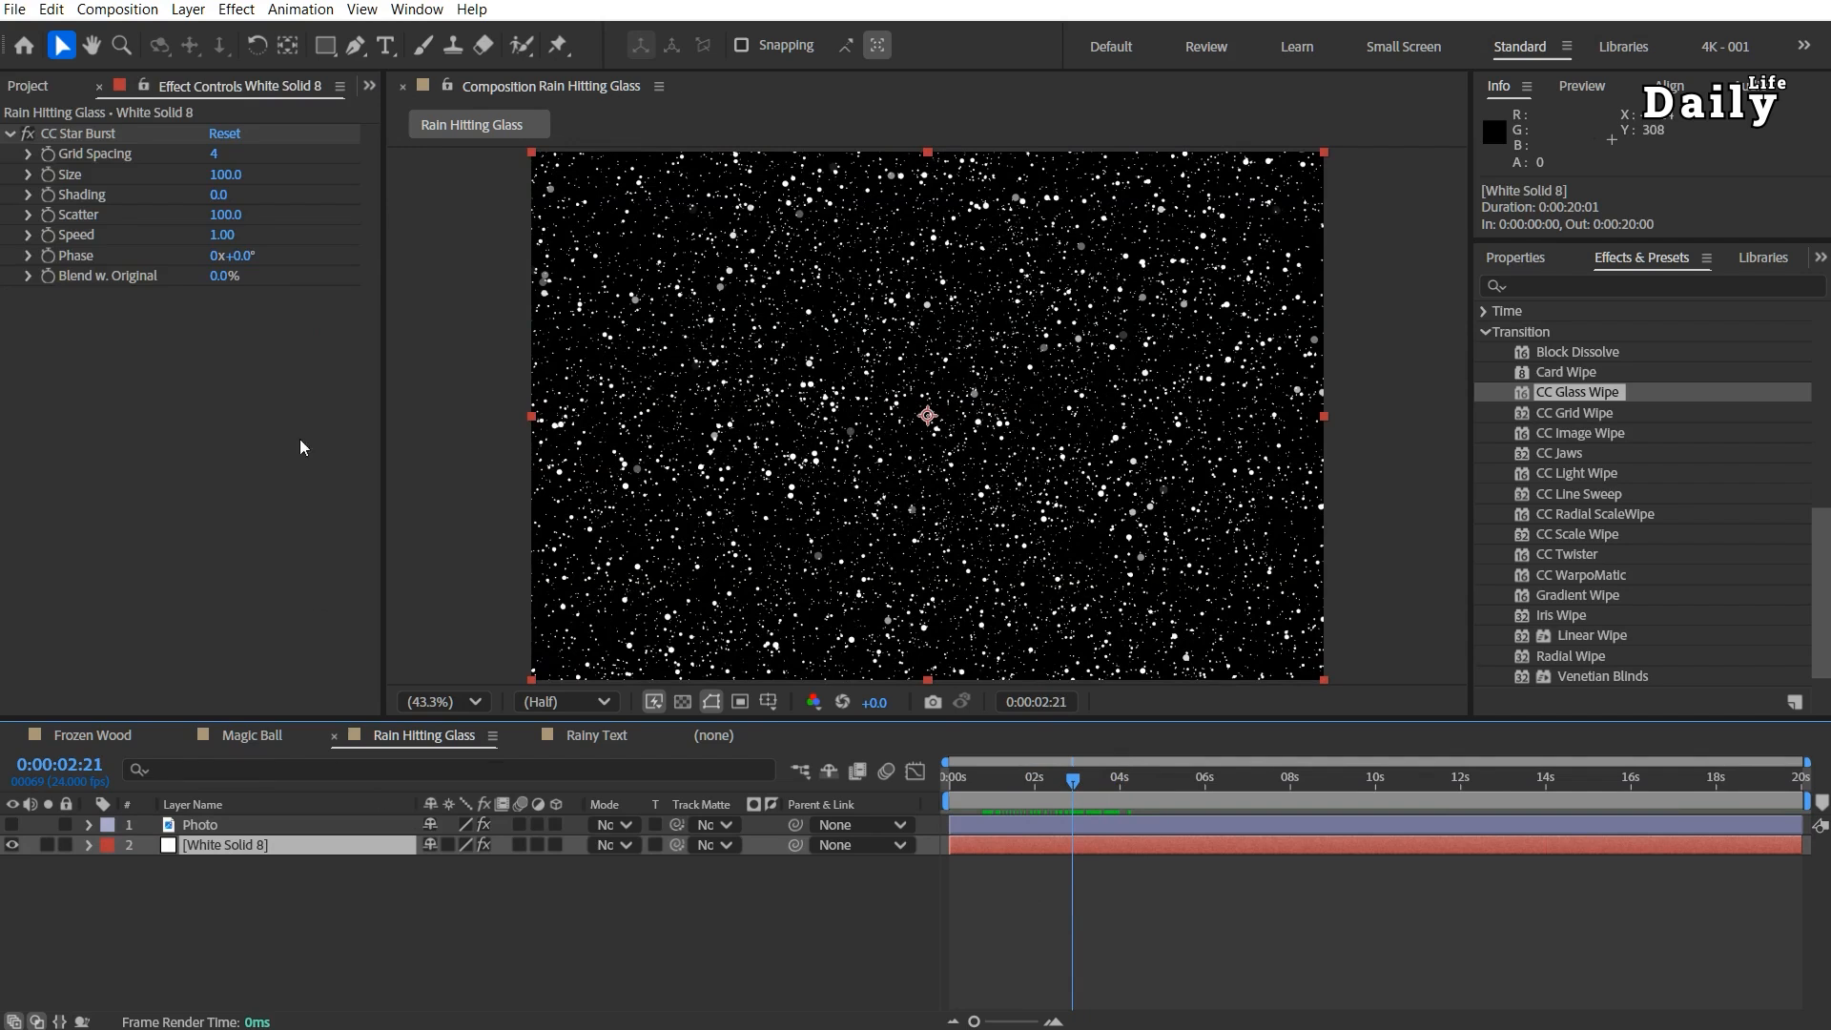
pyautogui.moveTo(218, 195); pyautogui.dragTo(346, 204)
pyautogui.click(222, 195)
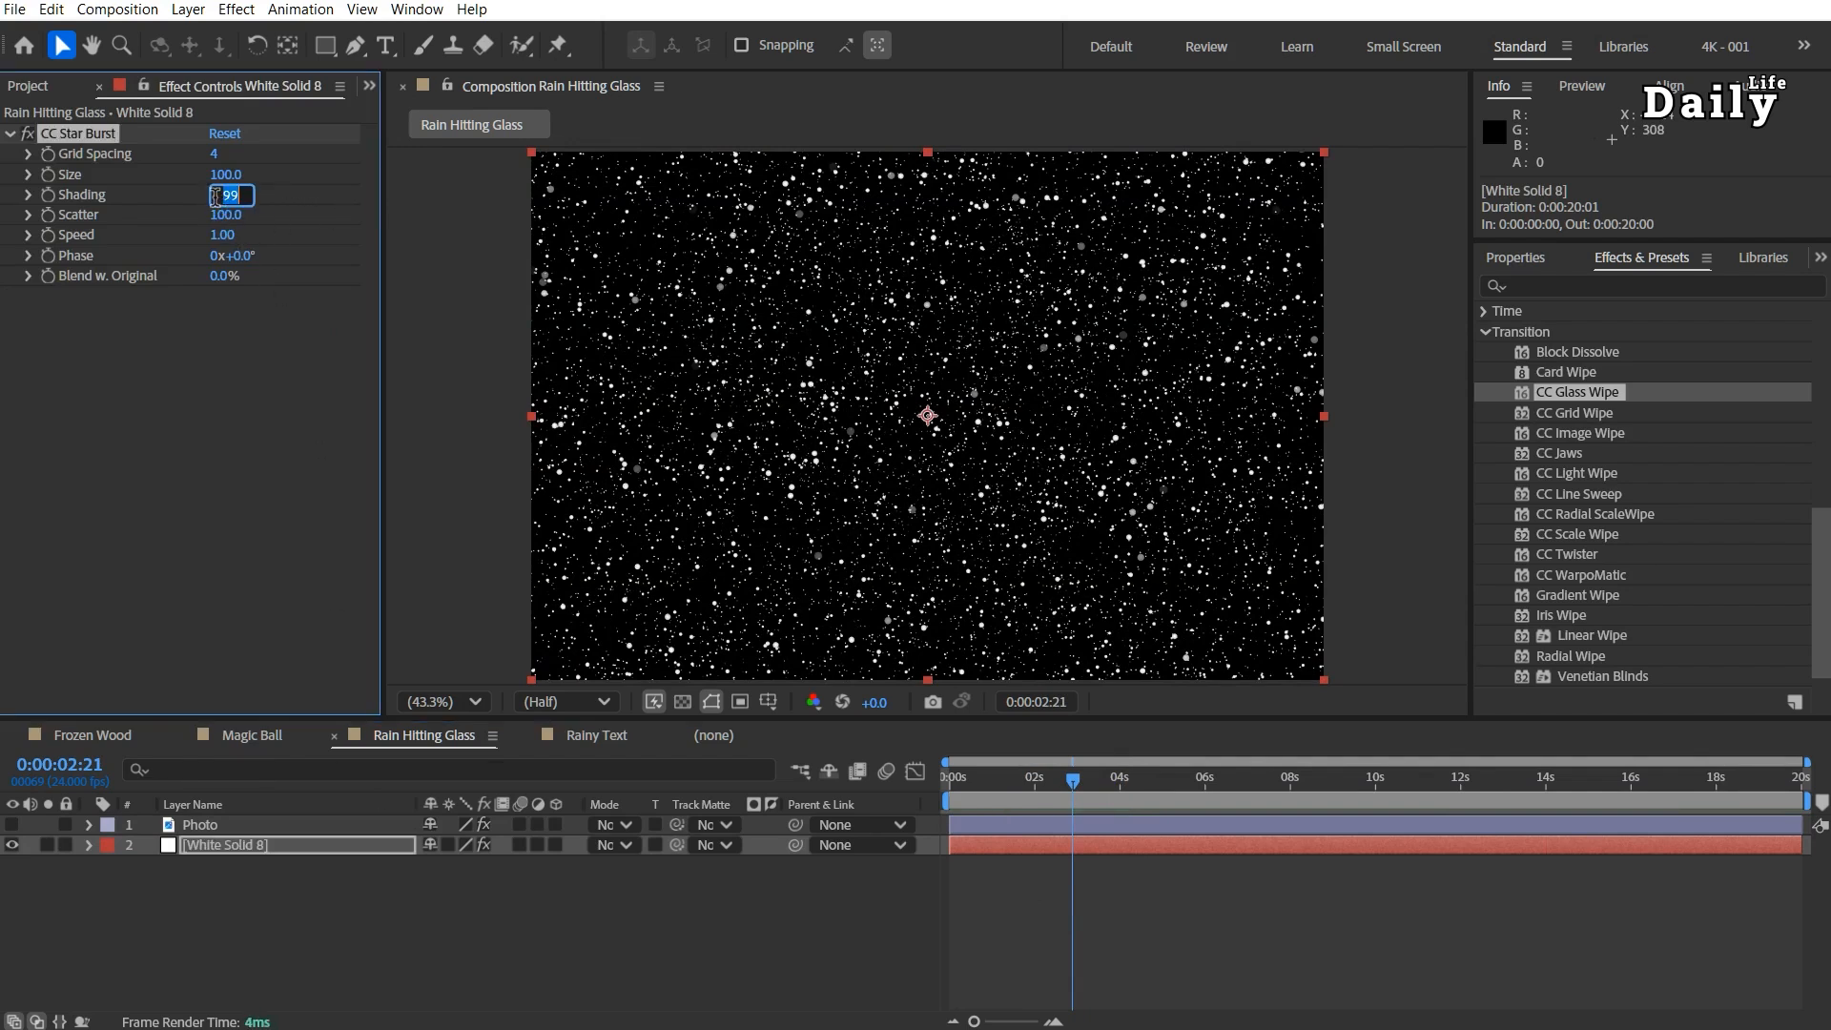
pyautogui.write('100')
pyautogui.press('Return')
pyautogui.click(225, 214)
pyautogui.write('122')
pyautogui.press('Return')
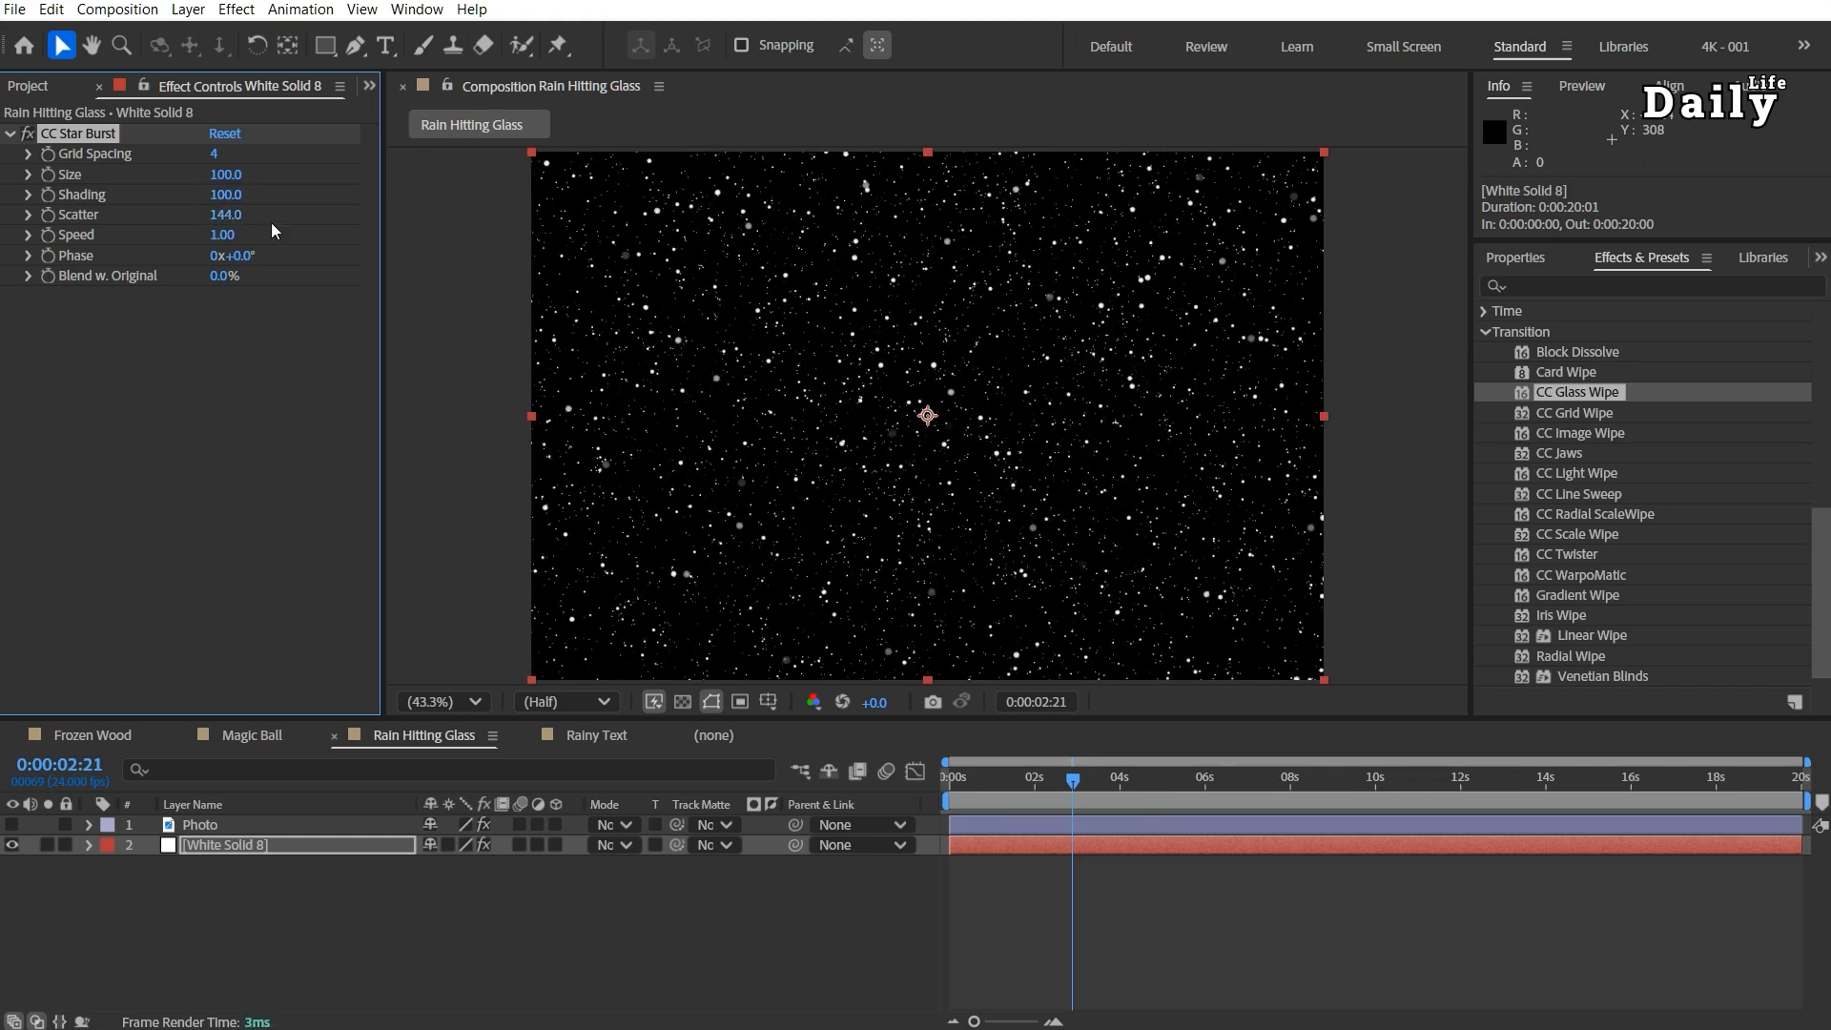
pyautogui.click(226, 215)
pyautogui.write('100')
pyautogui.press('Return')
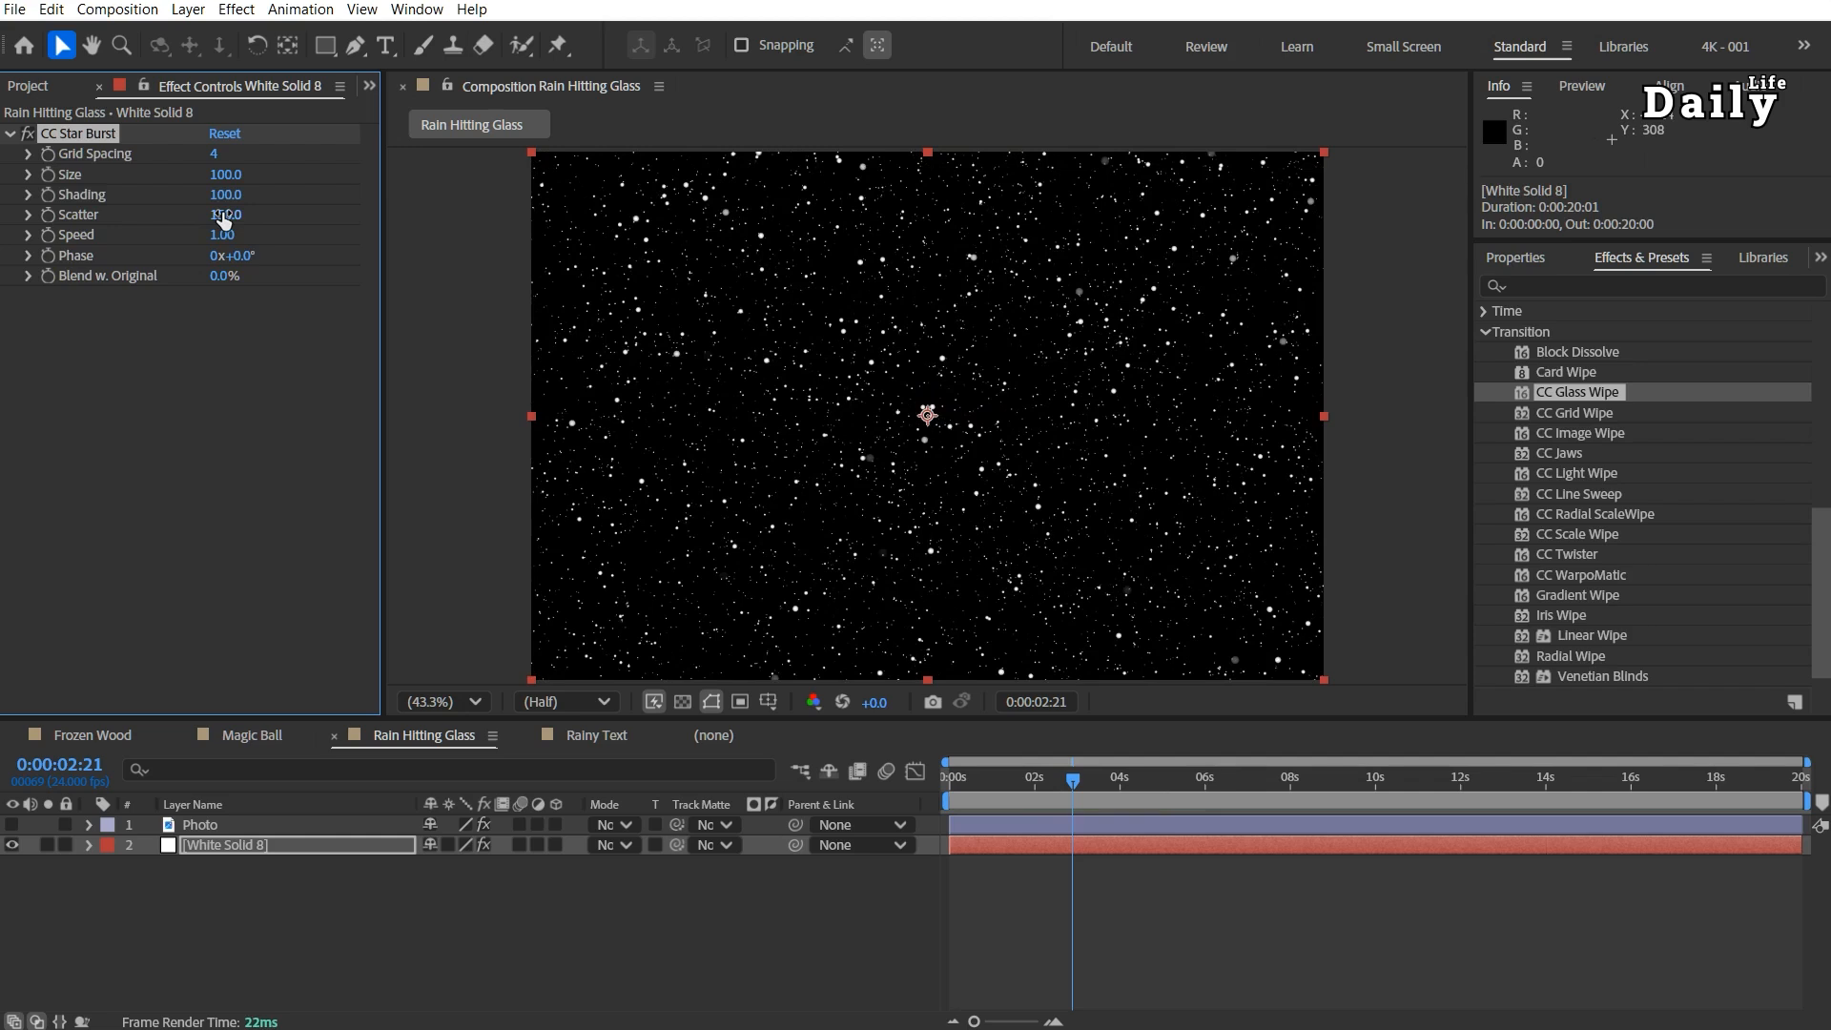
# Step: Slow the CC Star Burst Speed to 0.2 and preview the particle motion
pyautogui.click(225, 235)
pyautogui.write('0.2')
pyautogui.press('Return')
pyautogui.press('space')
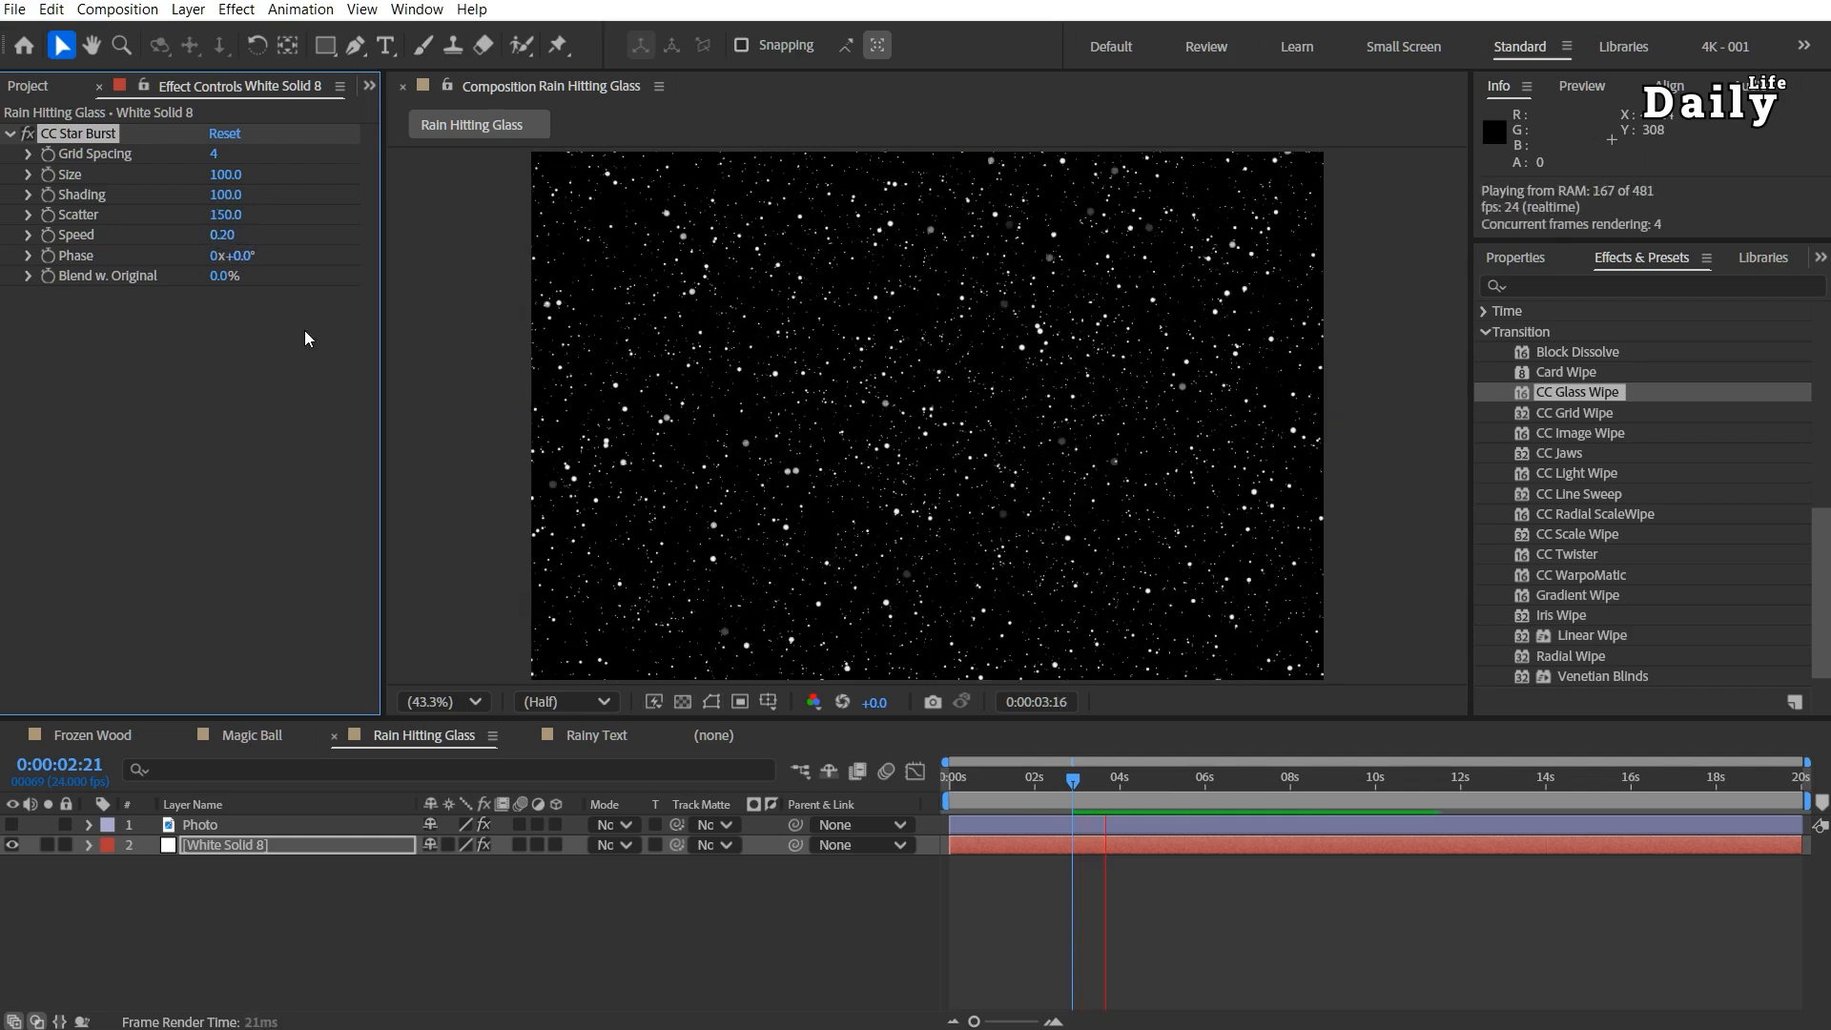
pyautogui.press('space')
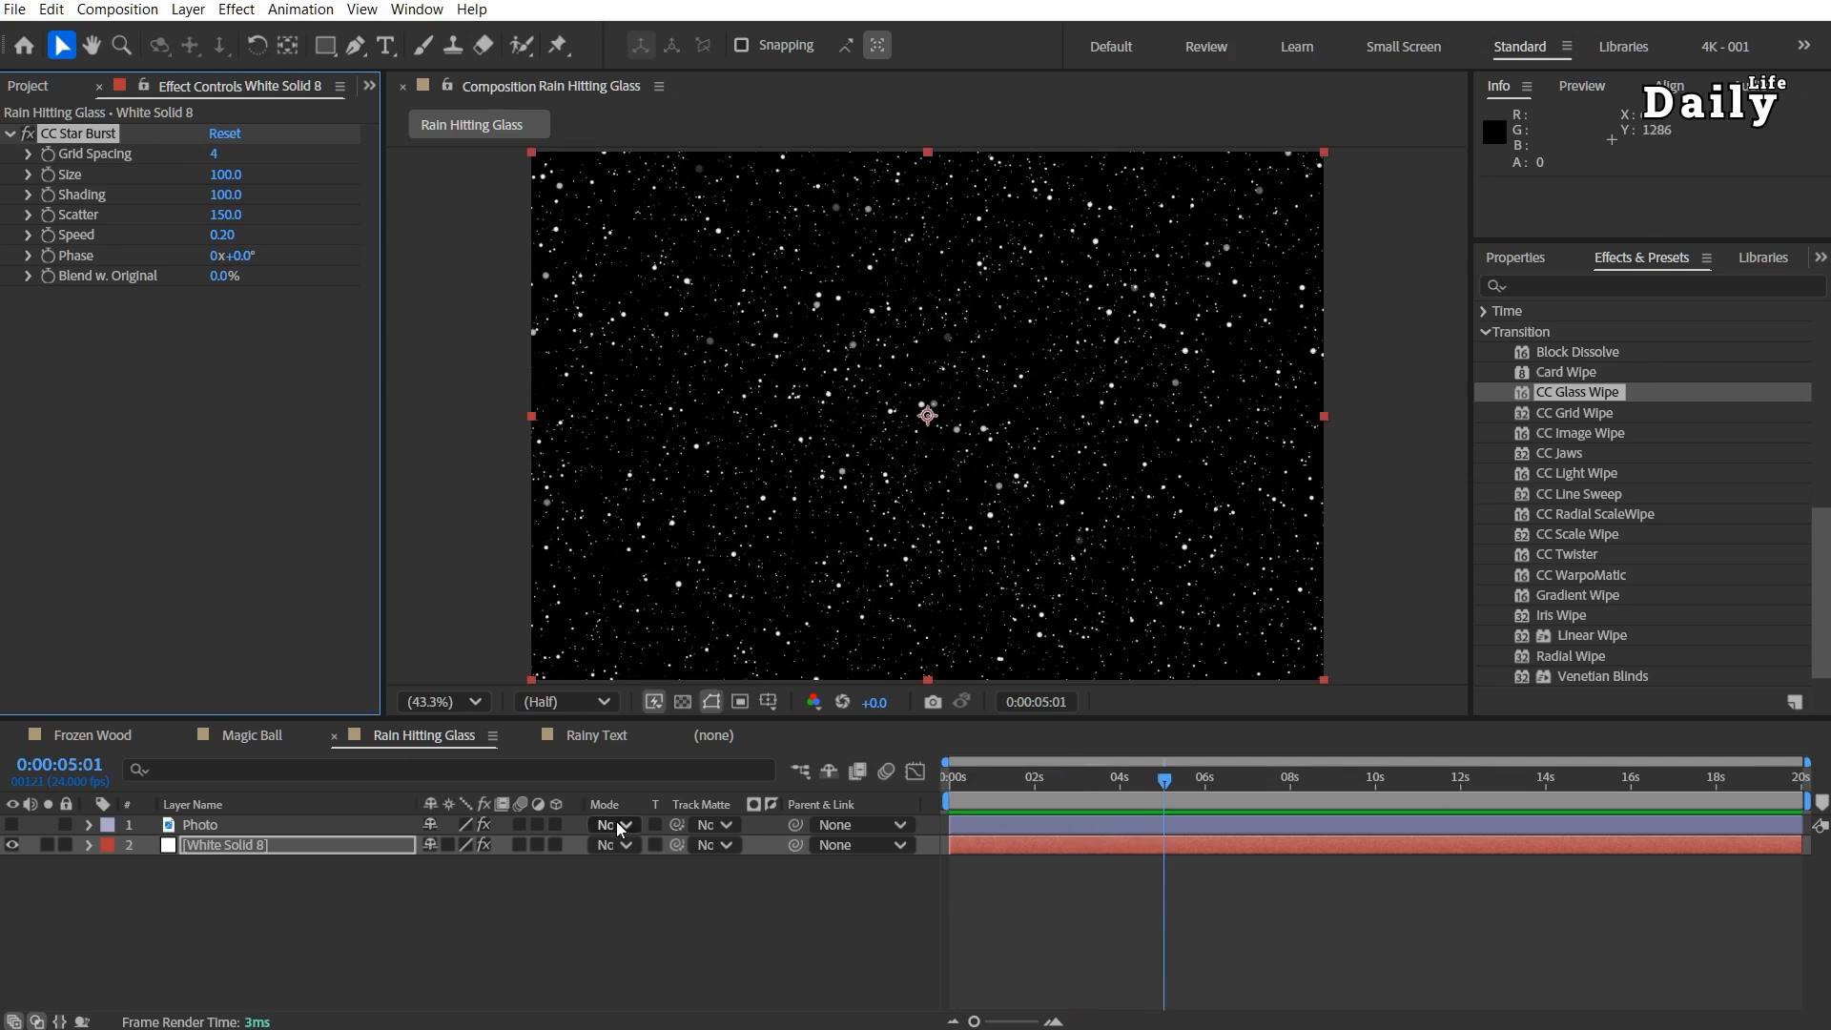
# Step: Make the Photo layer visible again and set its CC Glass Wipe Completion to 22%
pyautogui.click(11, 825)
pyautogui.click(202, 826)
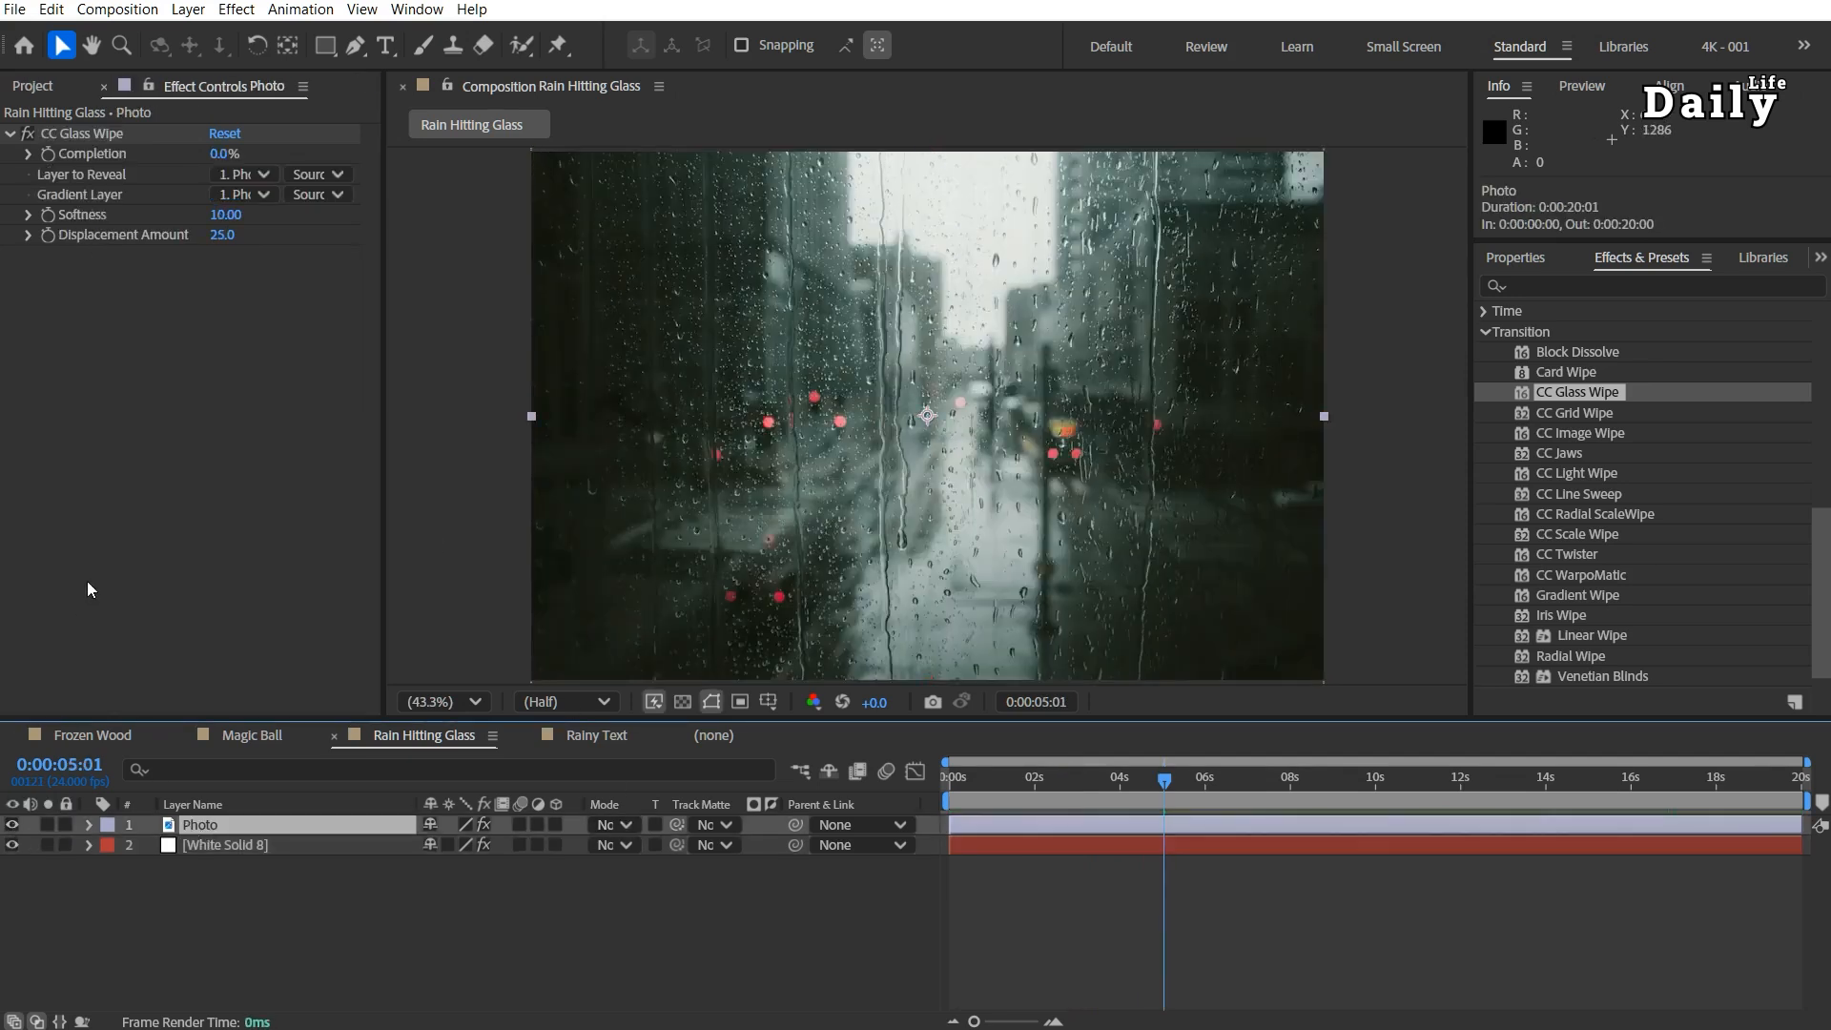
pyautogui.click(221, 154)
pyautogui.write('22')
pyautogui.press('Return')
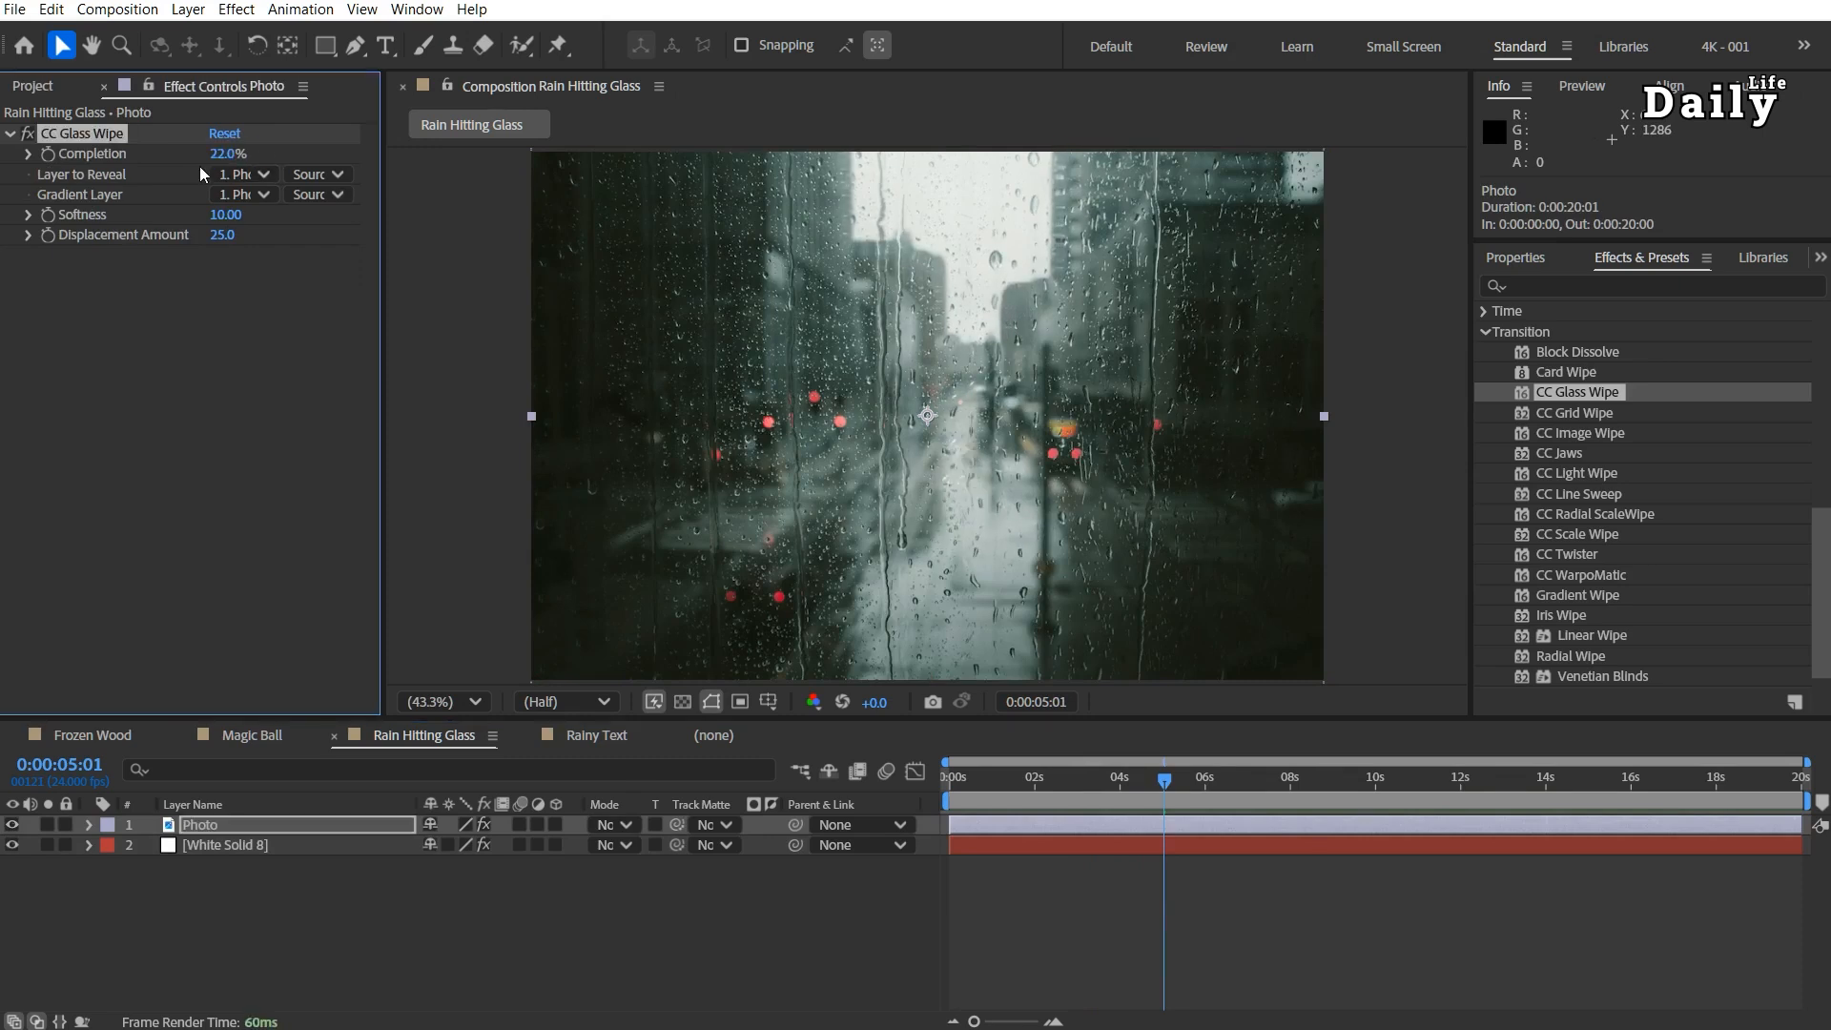
# Step: Keep Photo as the wipe's Layer to Reveal and set its Gradient Layer to White Solid 8 using Effects & Masks
pyautogui.click(248, 175)
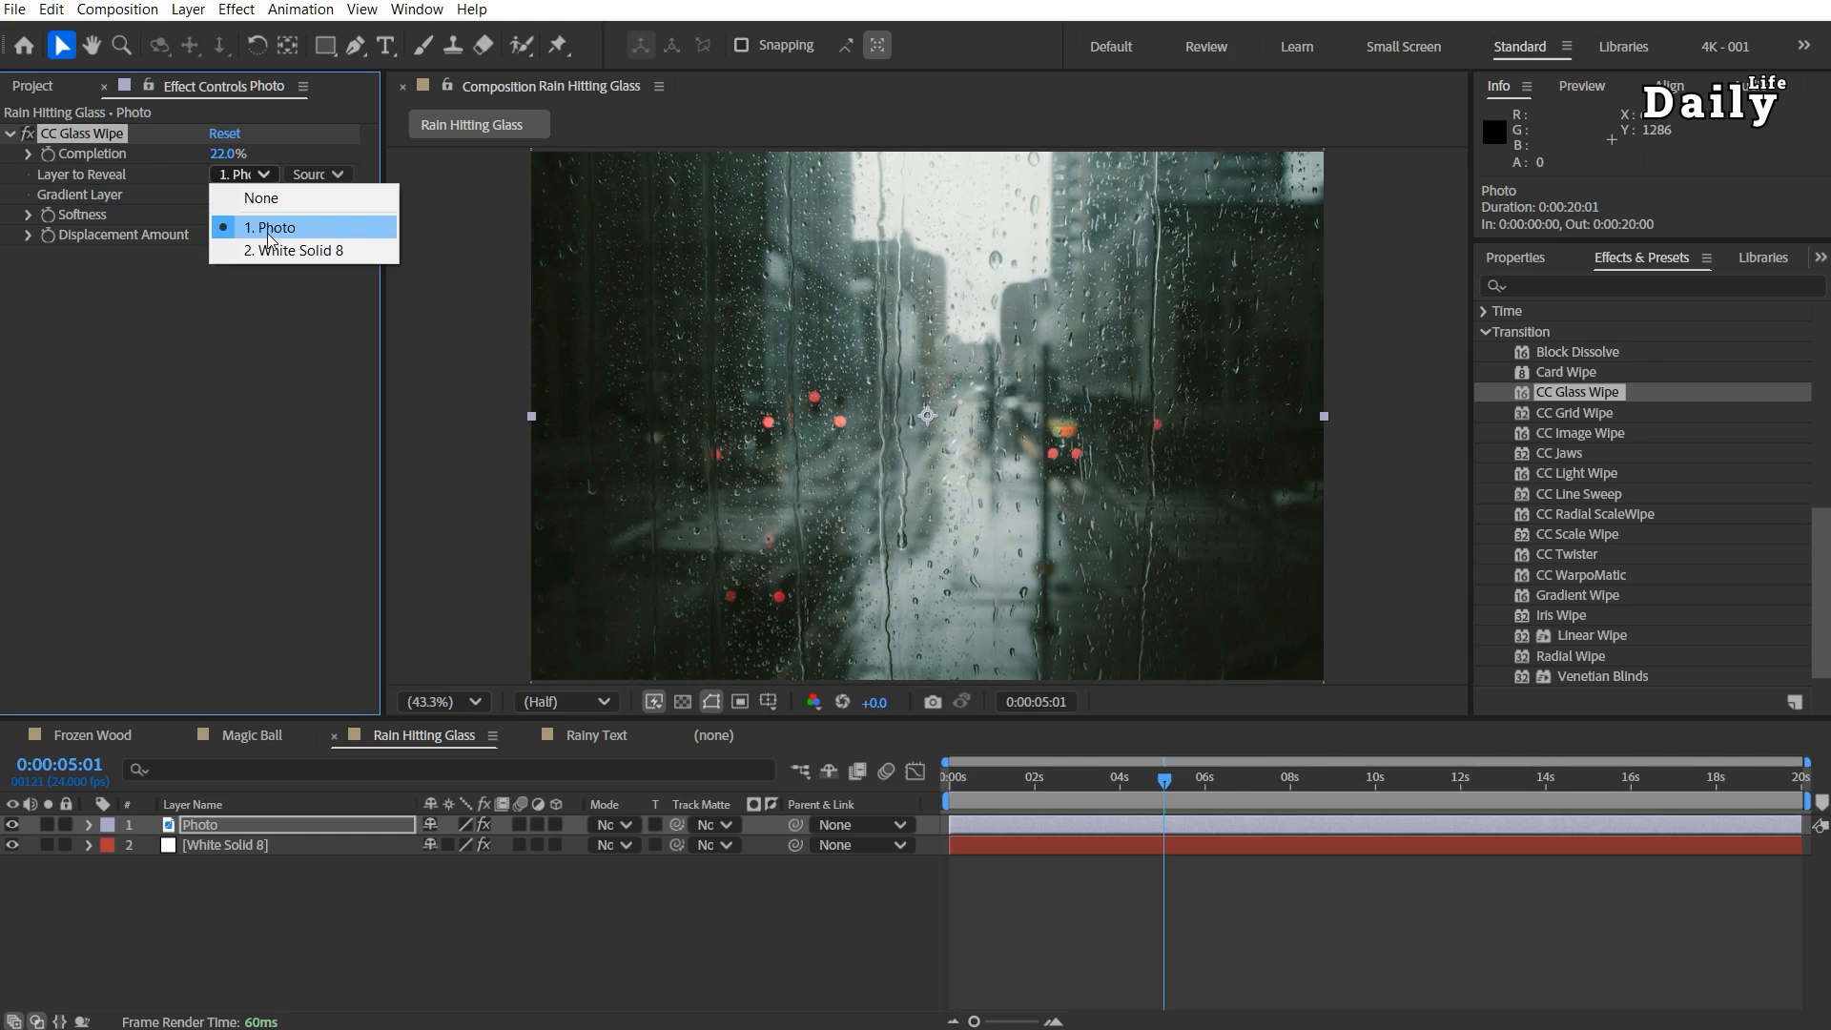
pyautogui.click(267, 232)
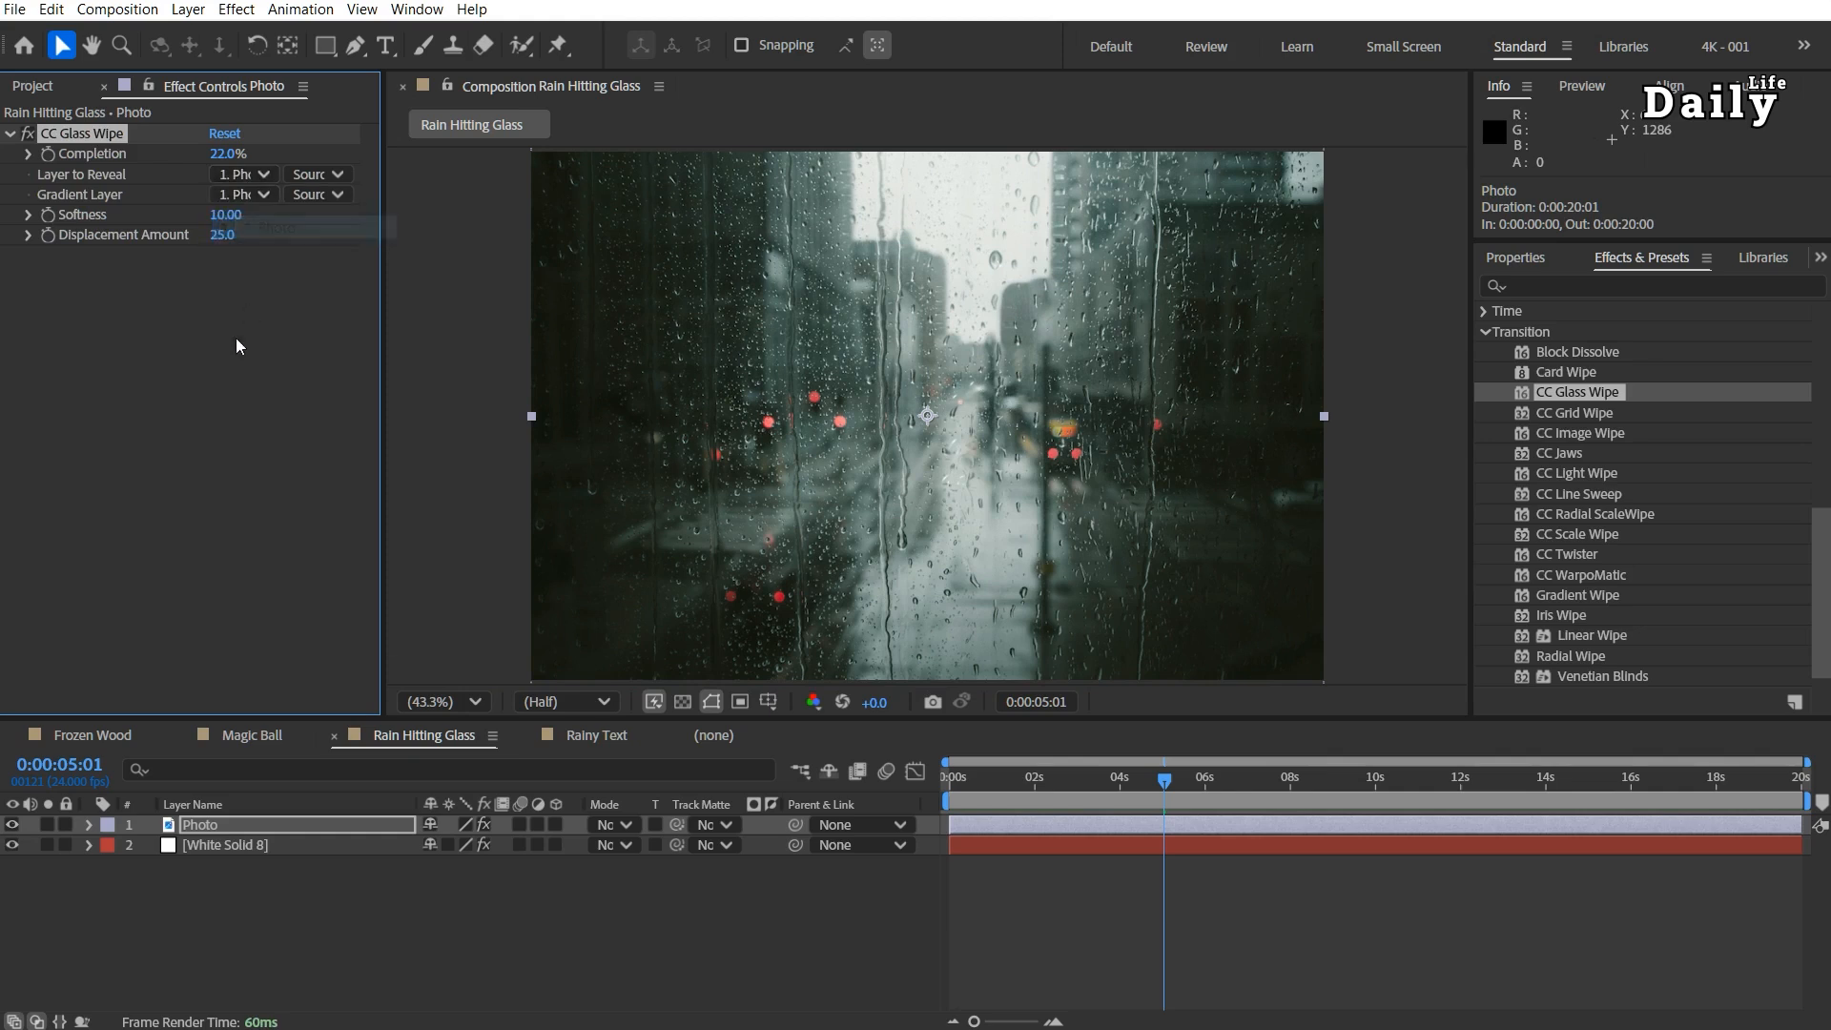
pyautogui.click(243, 192)
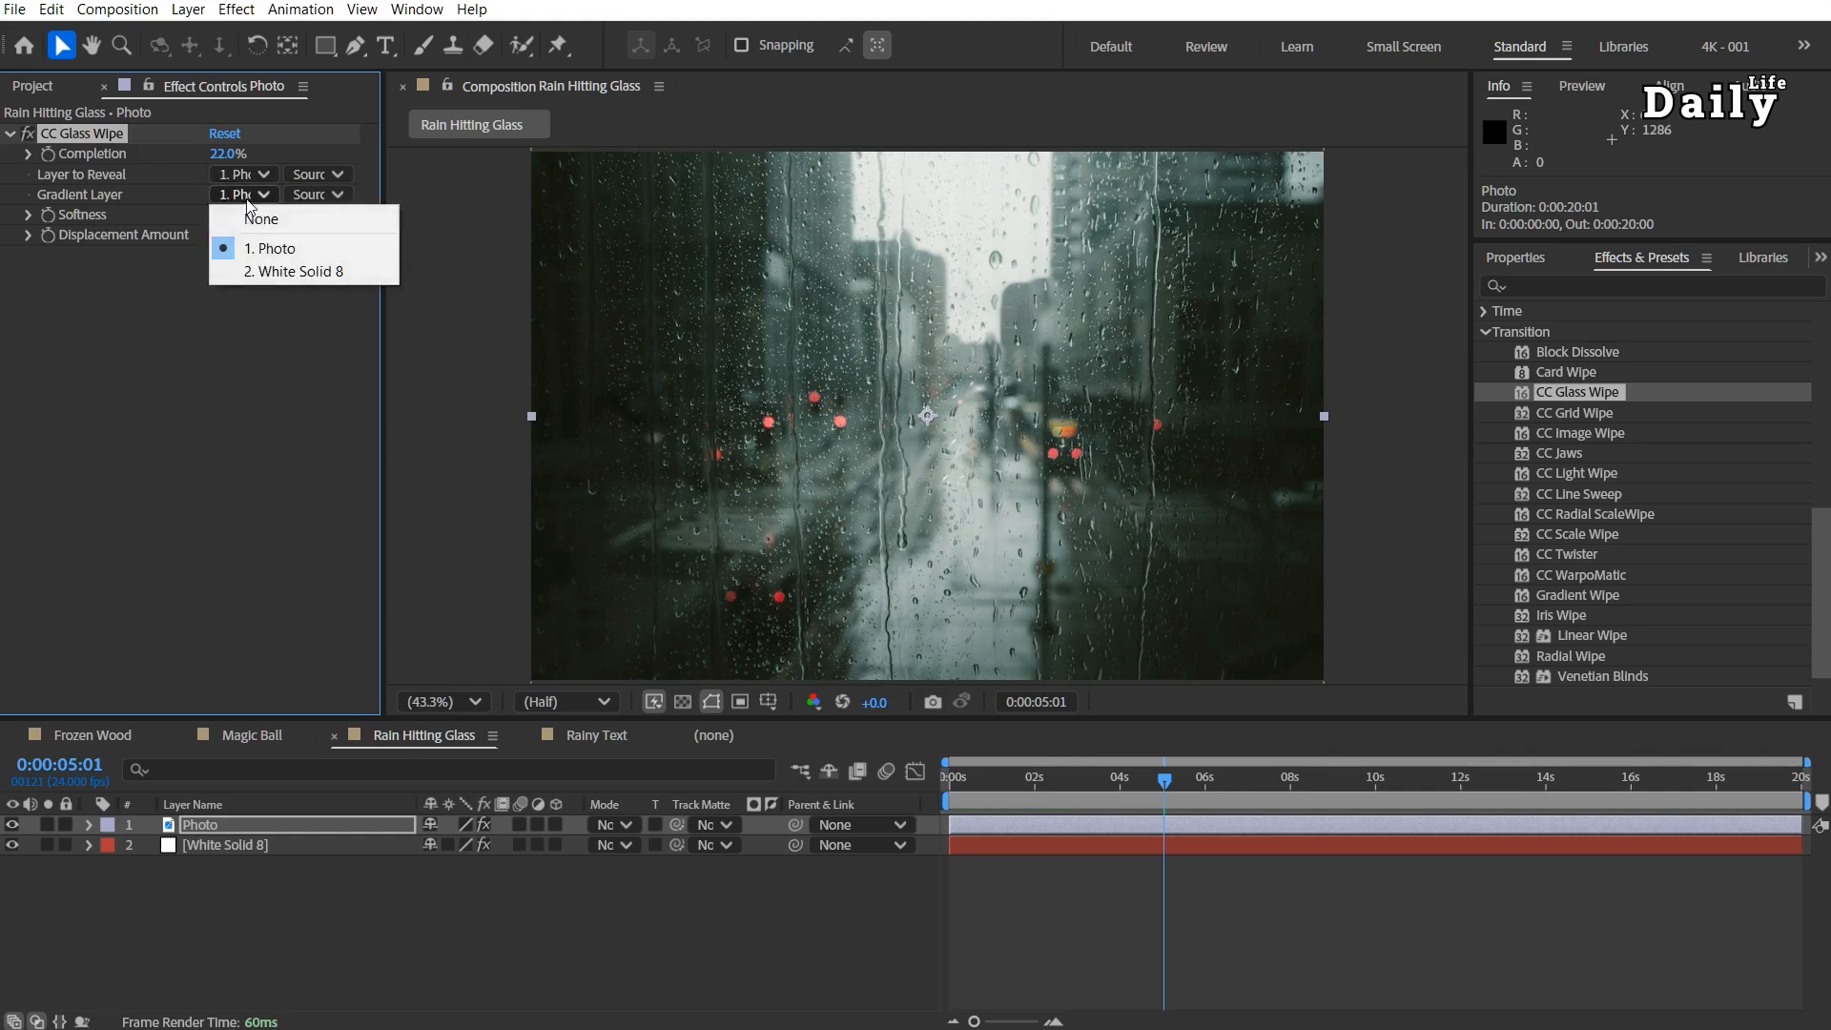
pyautogui.click(275, 273)
pyautogui.click(313, 197)
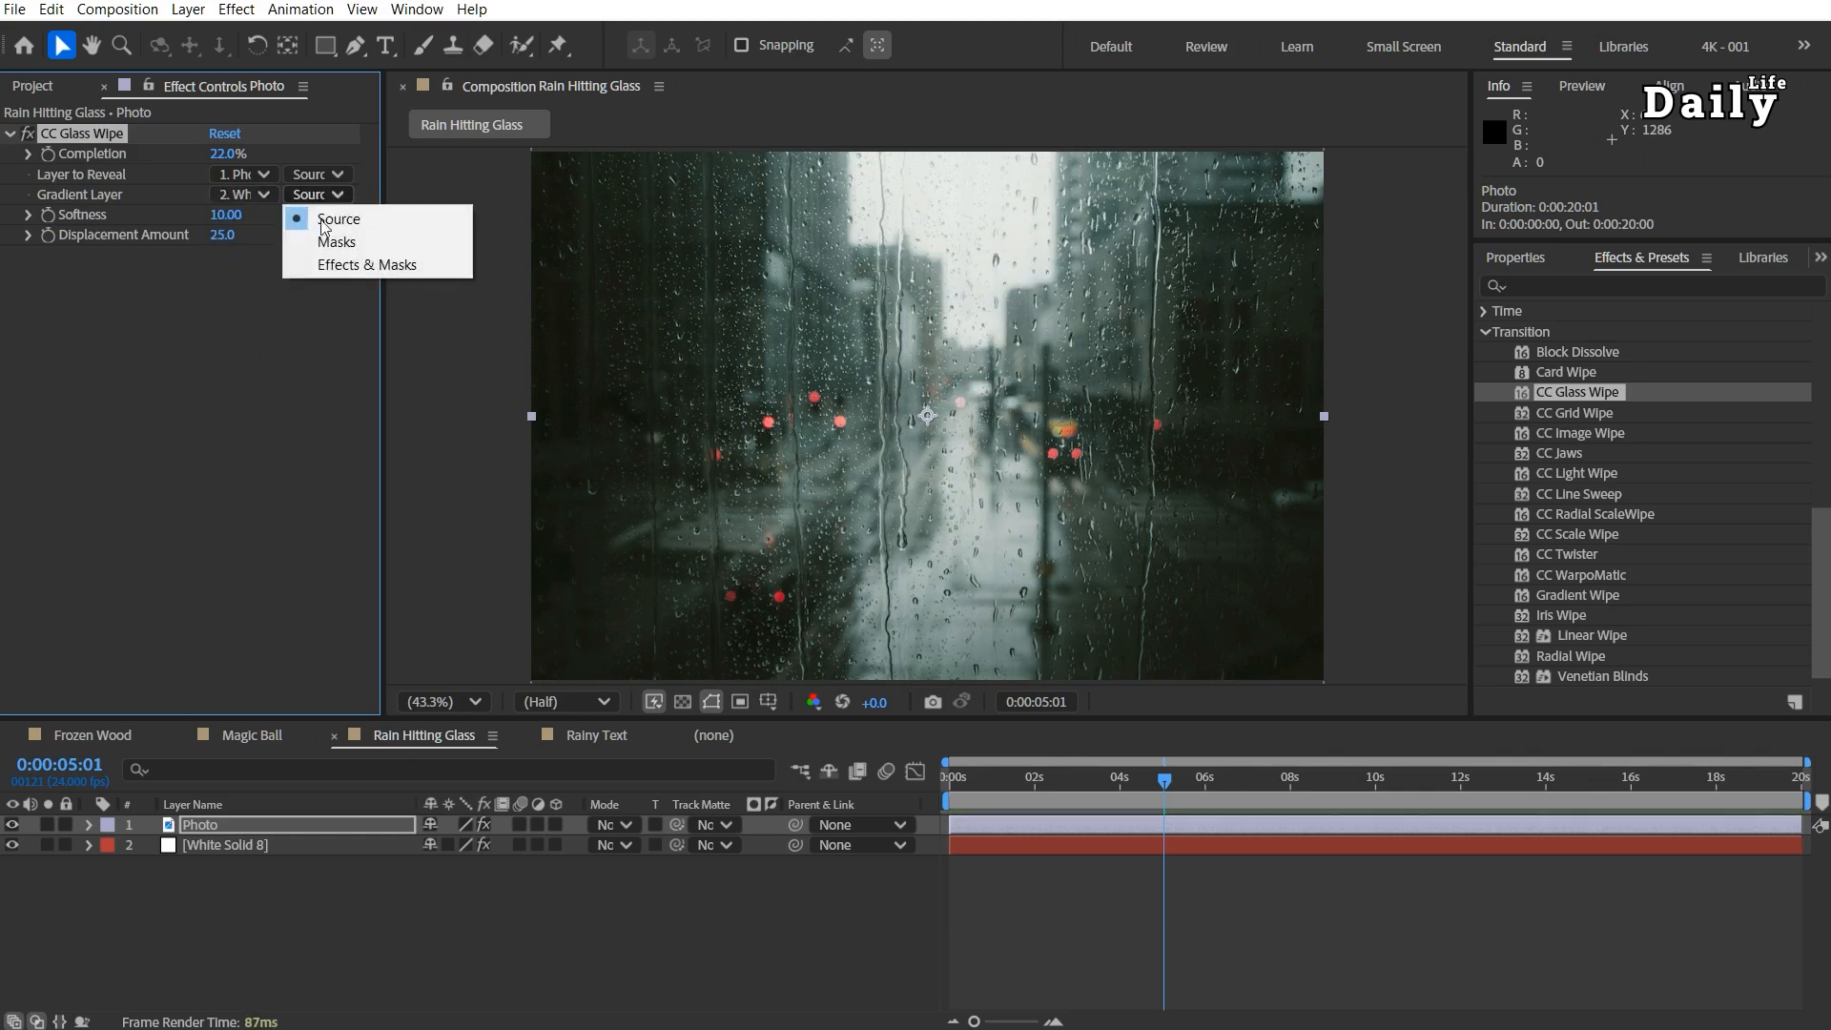
pyautogui.click(350, 266)
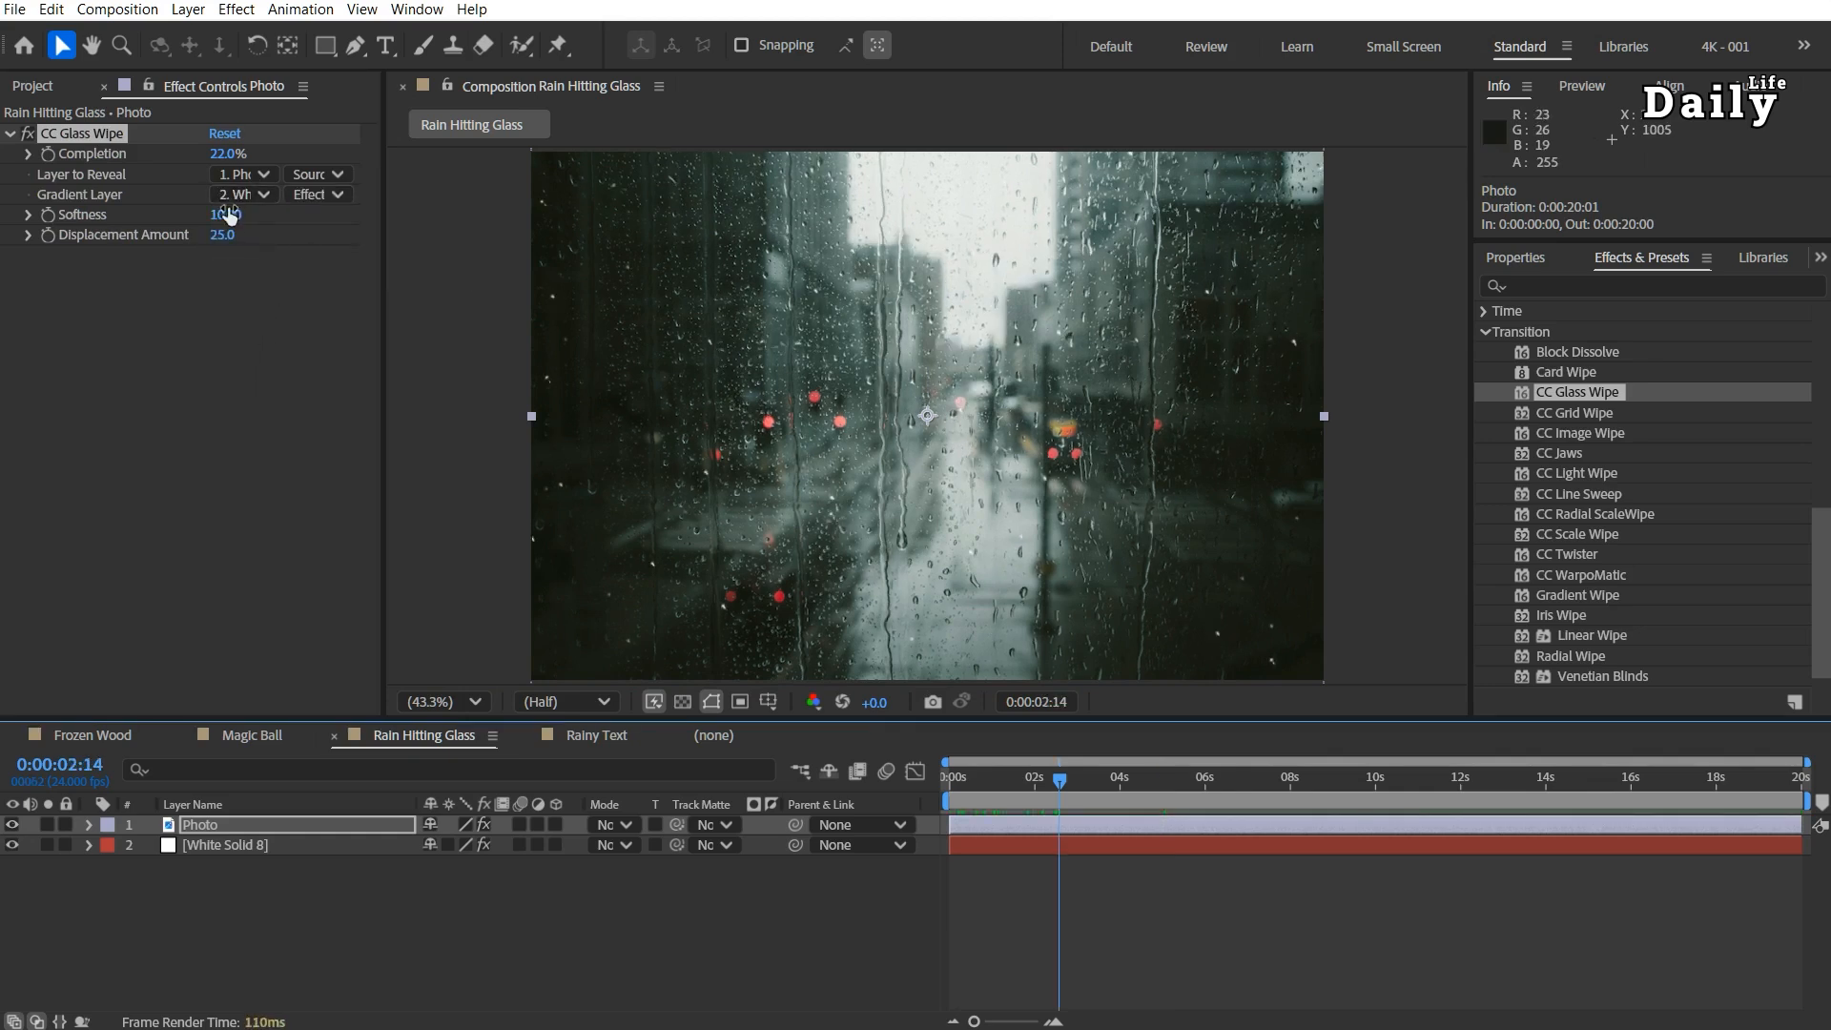
# Step: Set the Photo wipe's Softness to 8 and Displacement Amount to 48, and preview the composition from the start
pyautogui.click(229, 215)
pyautogui.write('8')
pyautogui.press('Return')
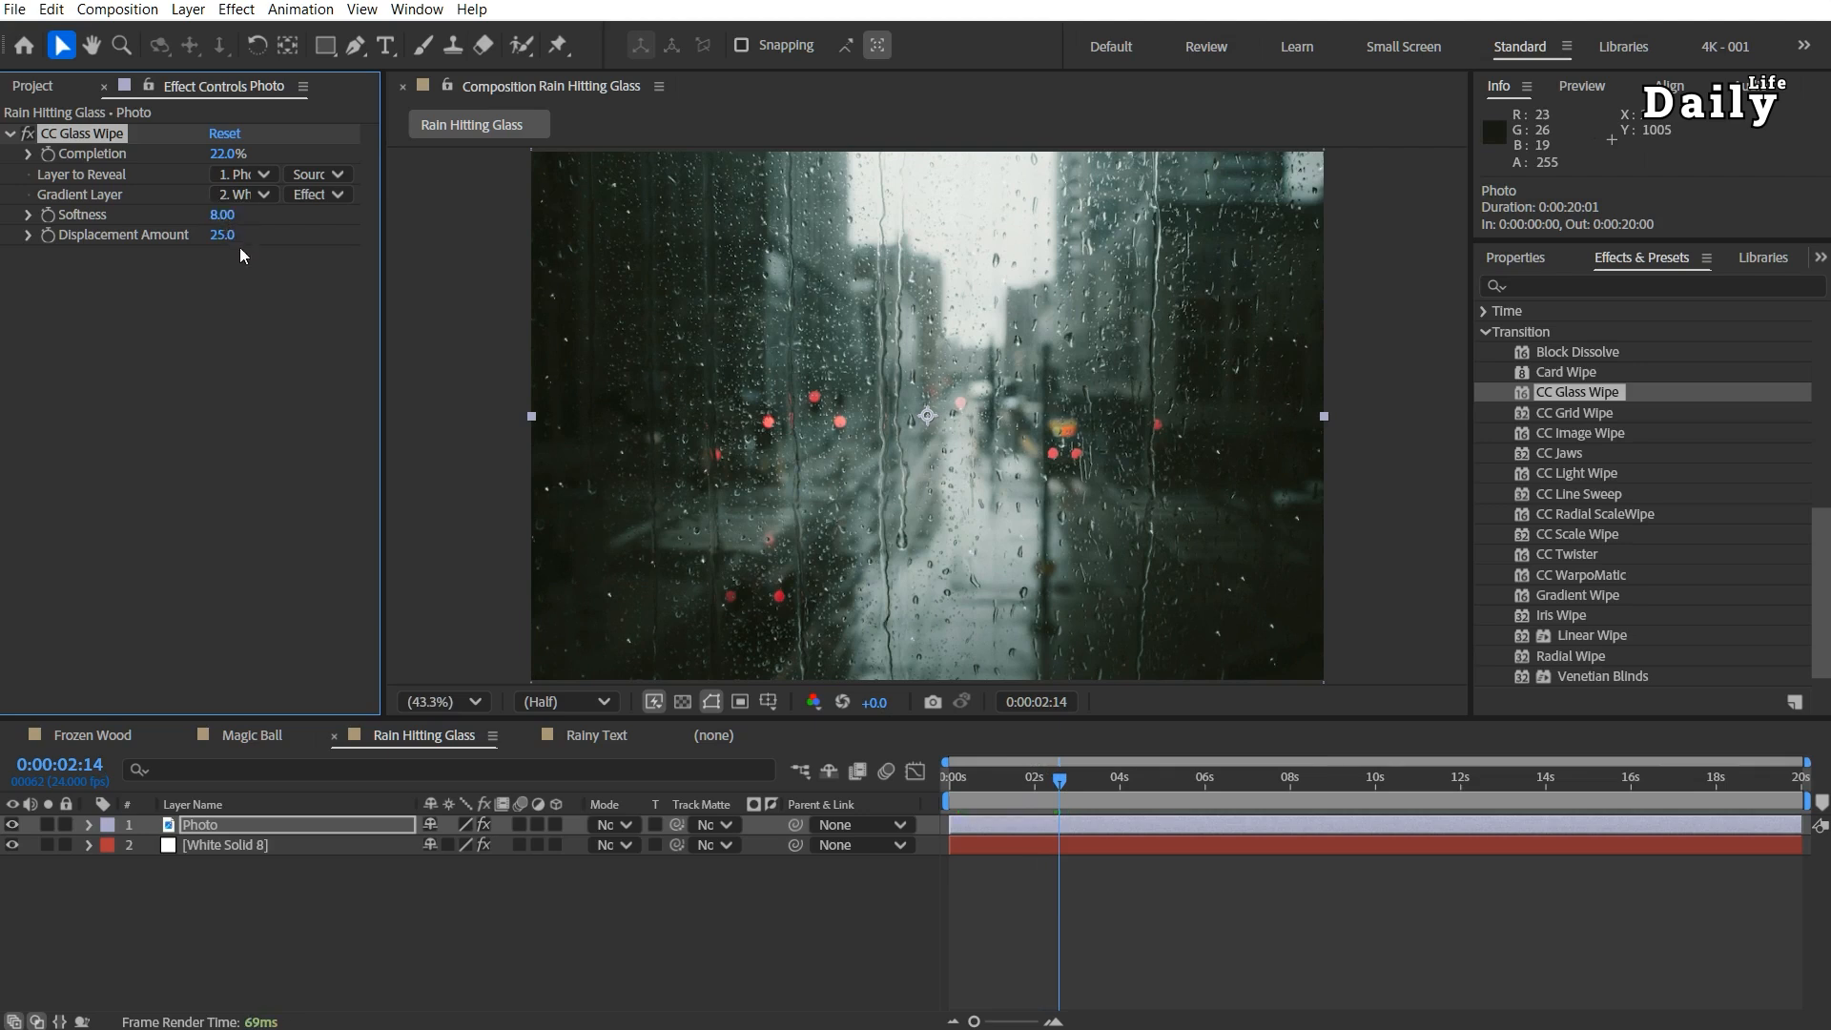
pyautogui.moveTo(225, 236); pyautogui.dragTo(293, 243)
pyautogui.click(229, 235)
pyautogui.write('48')
pyautogui.press('Return')
pyautogui.click(858, 786)
pyautogui.press('Home')
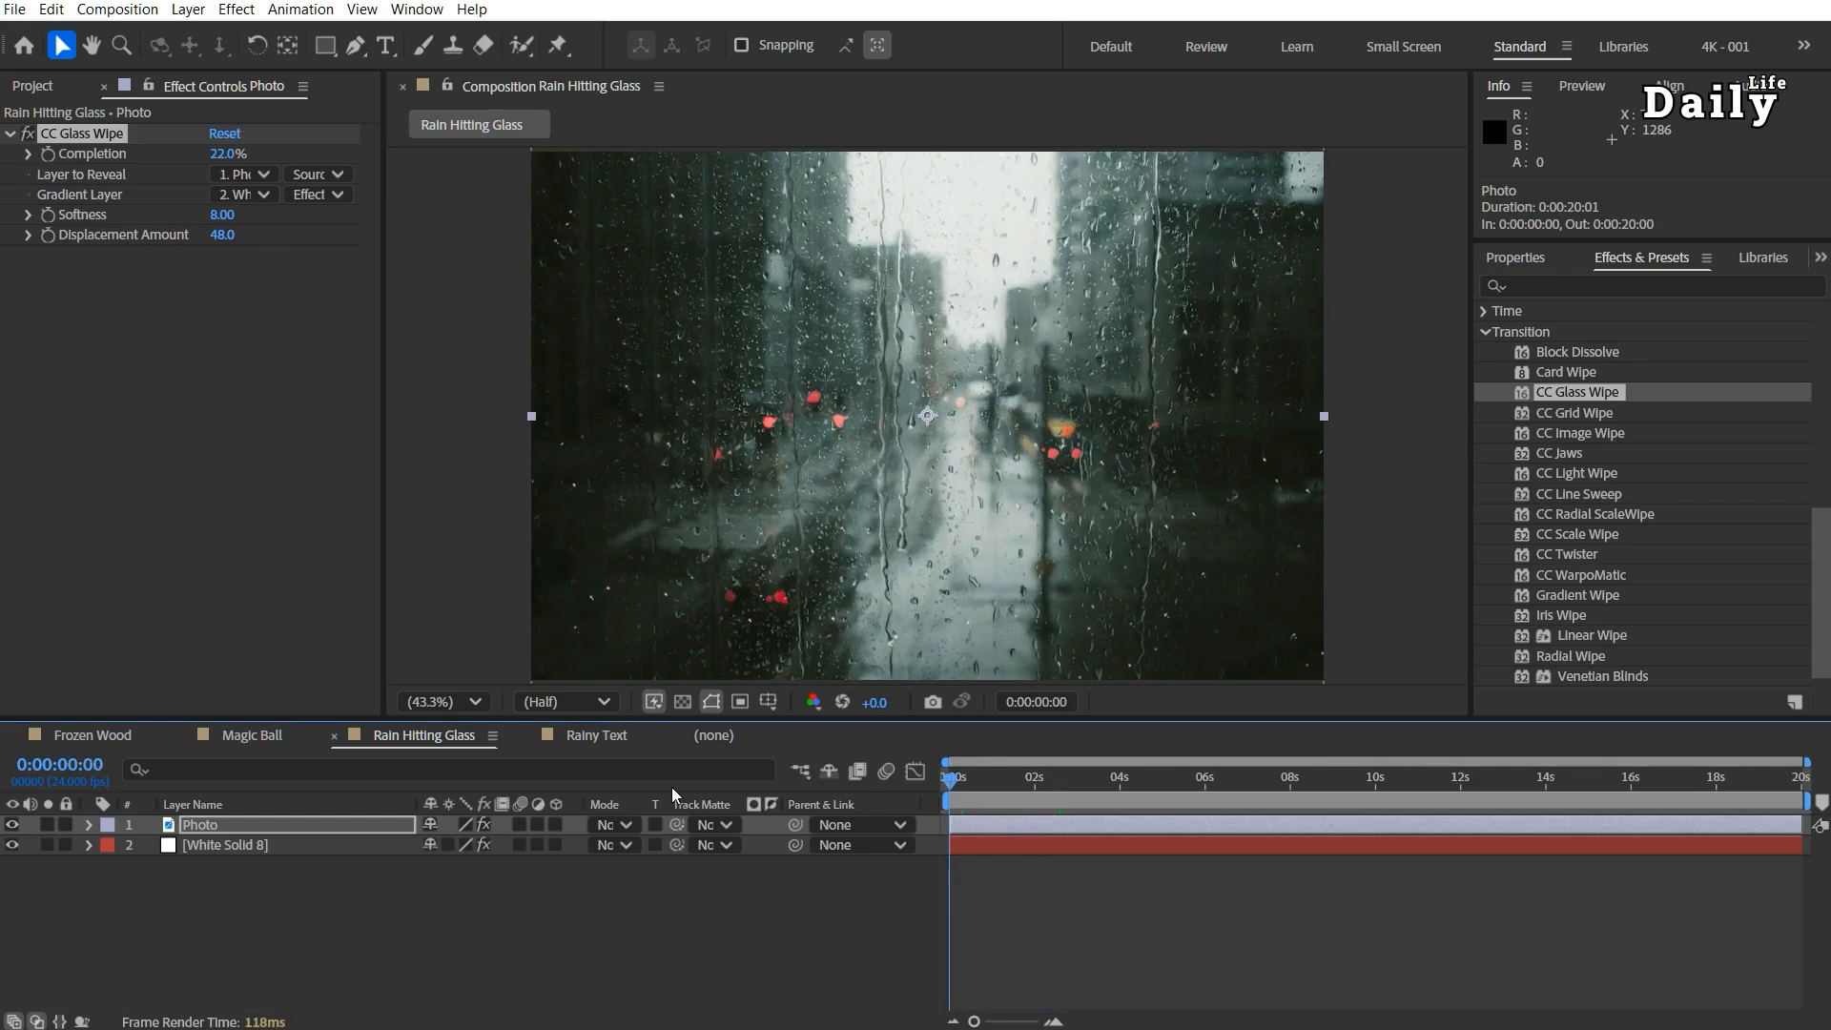
pyautogui.press('space')
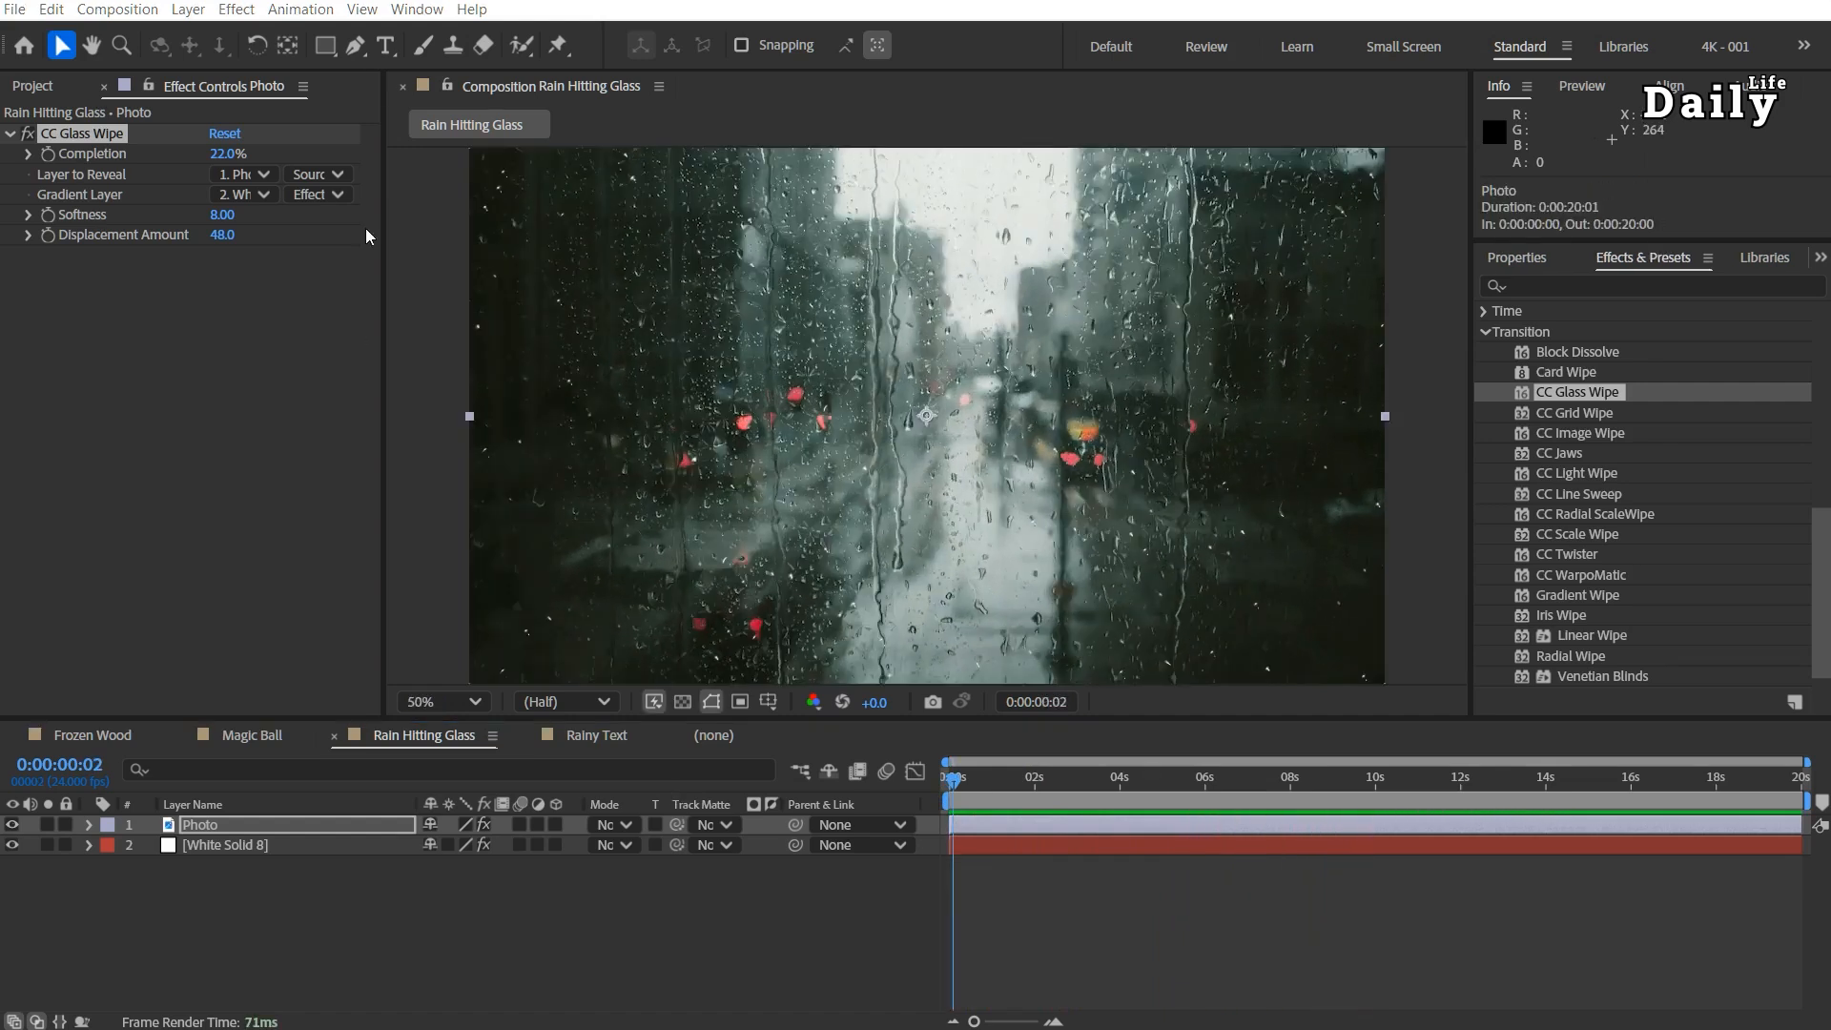
# Step: Add the three-line text "rain poured / from the / dark cloud" and centre it over the rainy photo
pyautogui.click(385, 48)
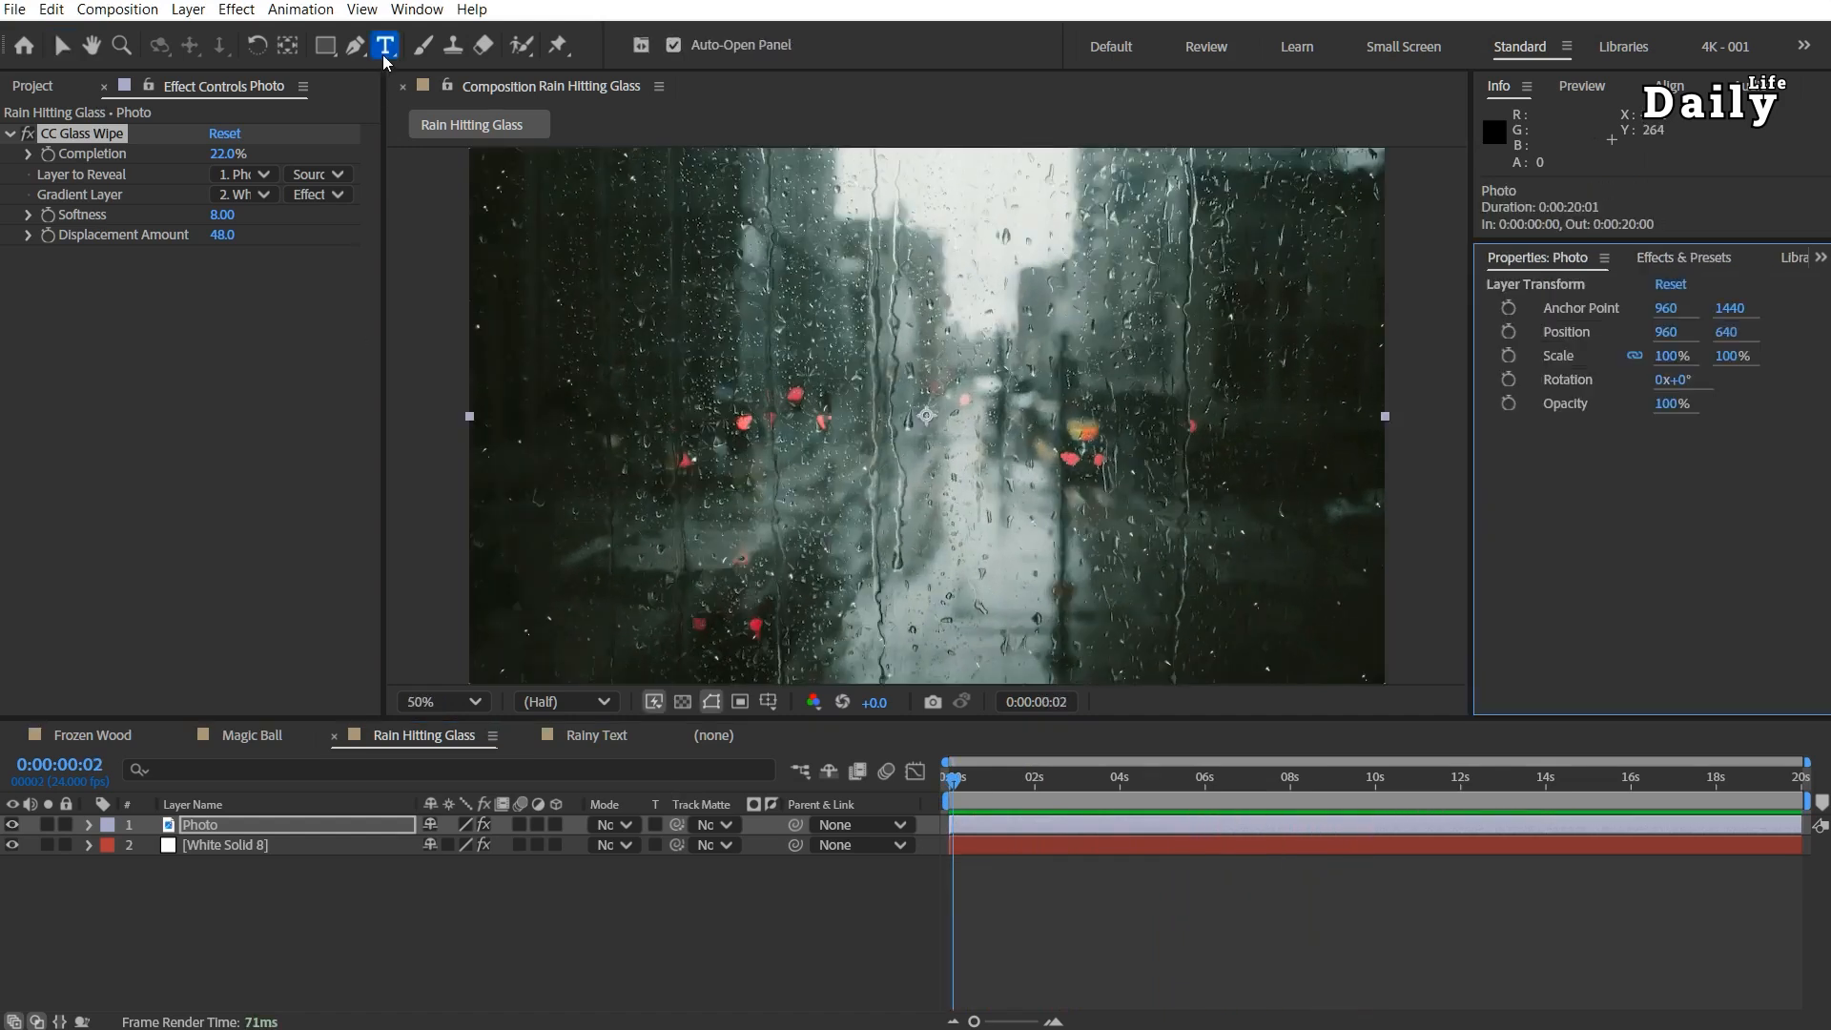
pyautogui.click(678, 274)
pyautogui.write('rain pou')
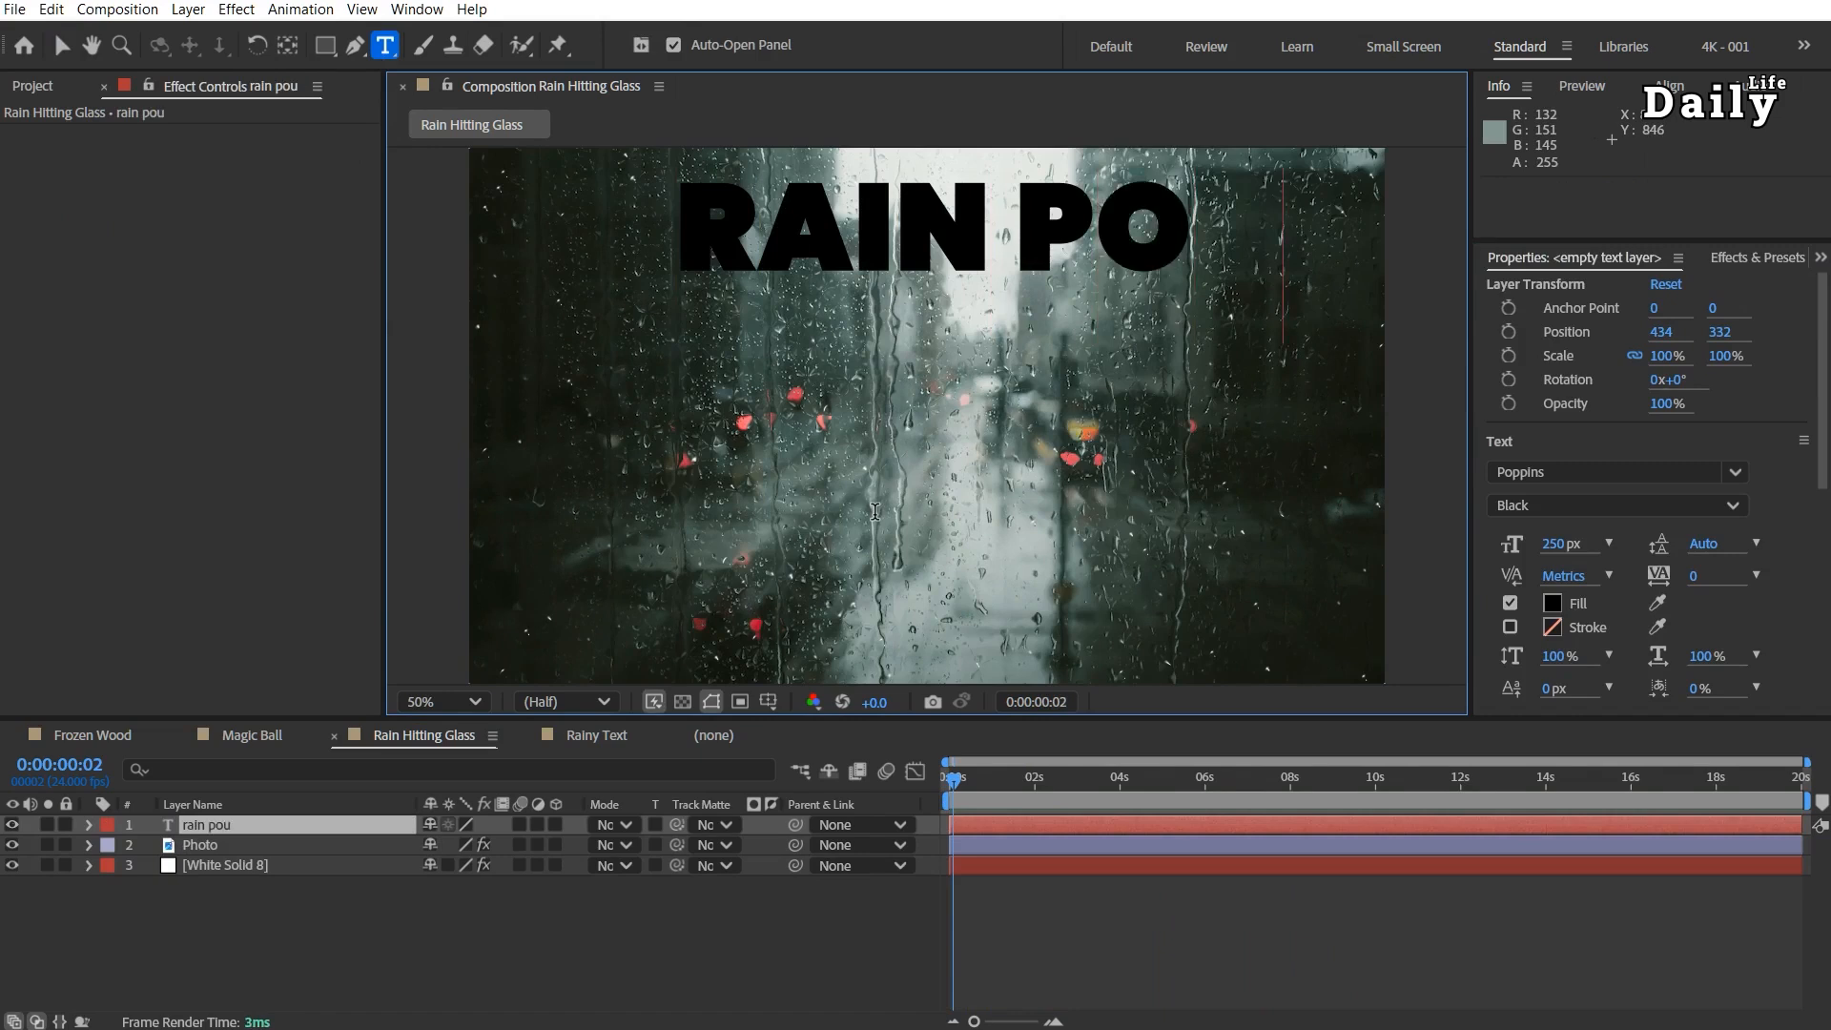
pyautogui.write('red')
pyautogui.press('Return')
pyautogui.write('from the')
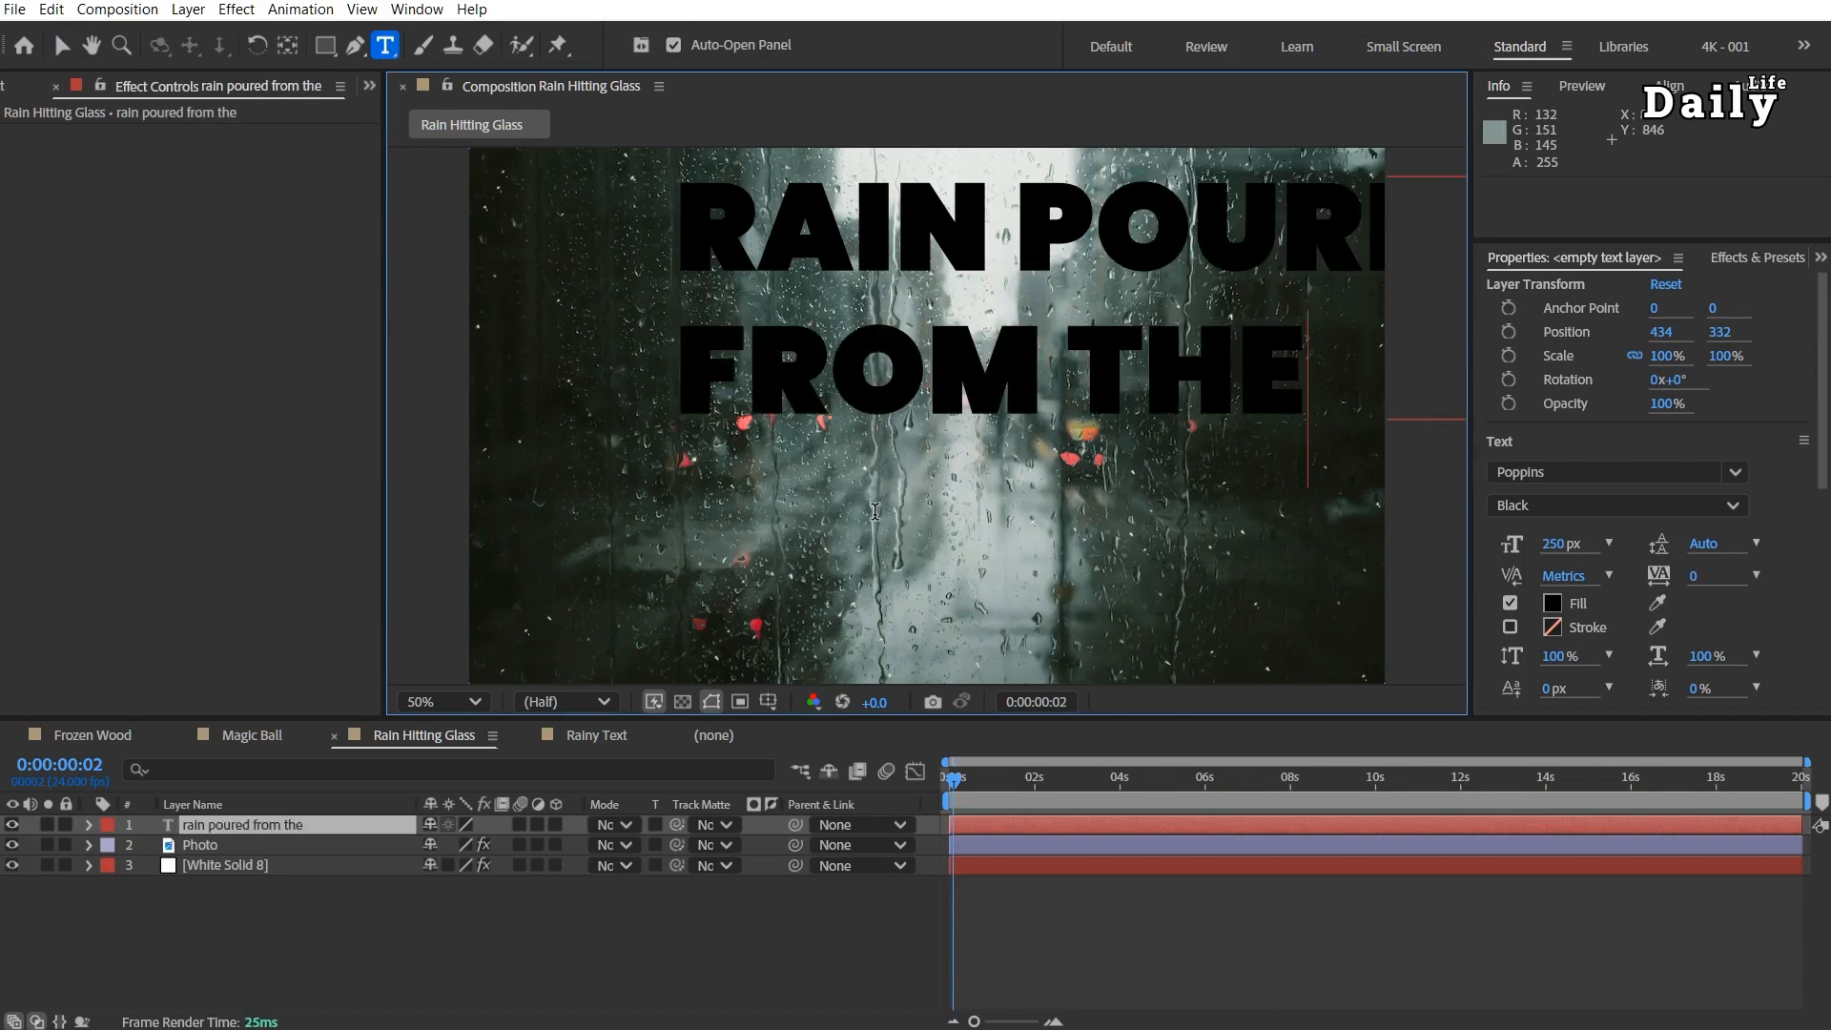
pyautogui.press('Return')
pyautogui.write('dark cloud')
pyautogui.click(61, 45)
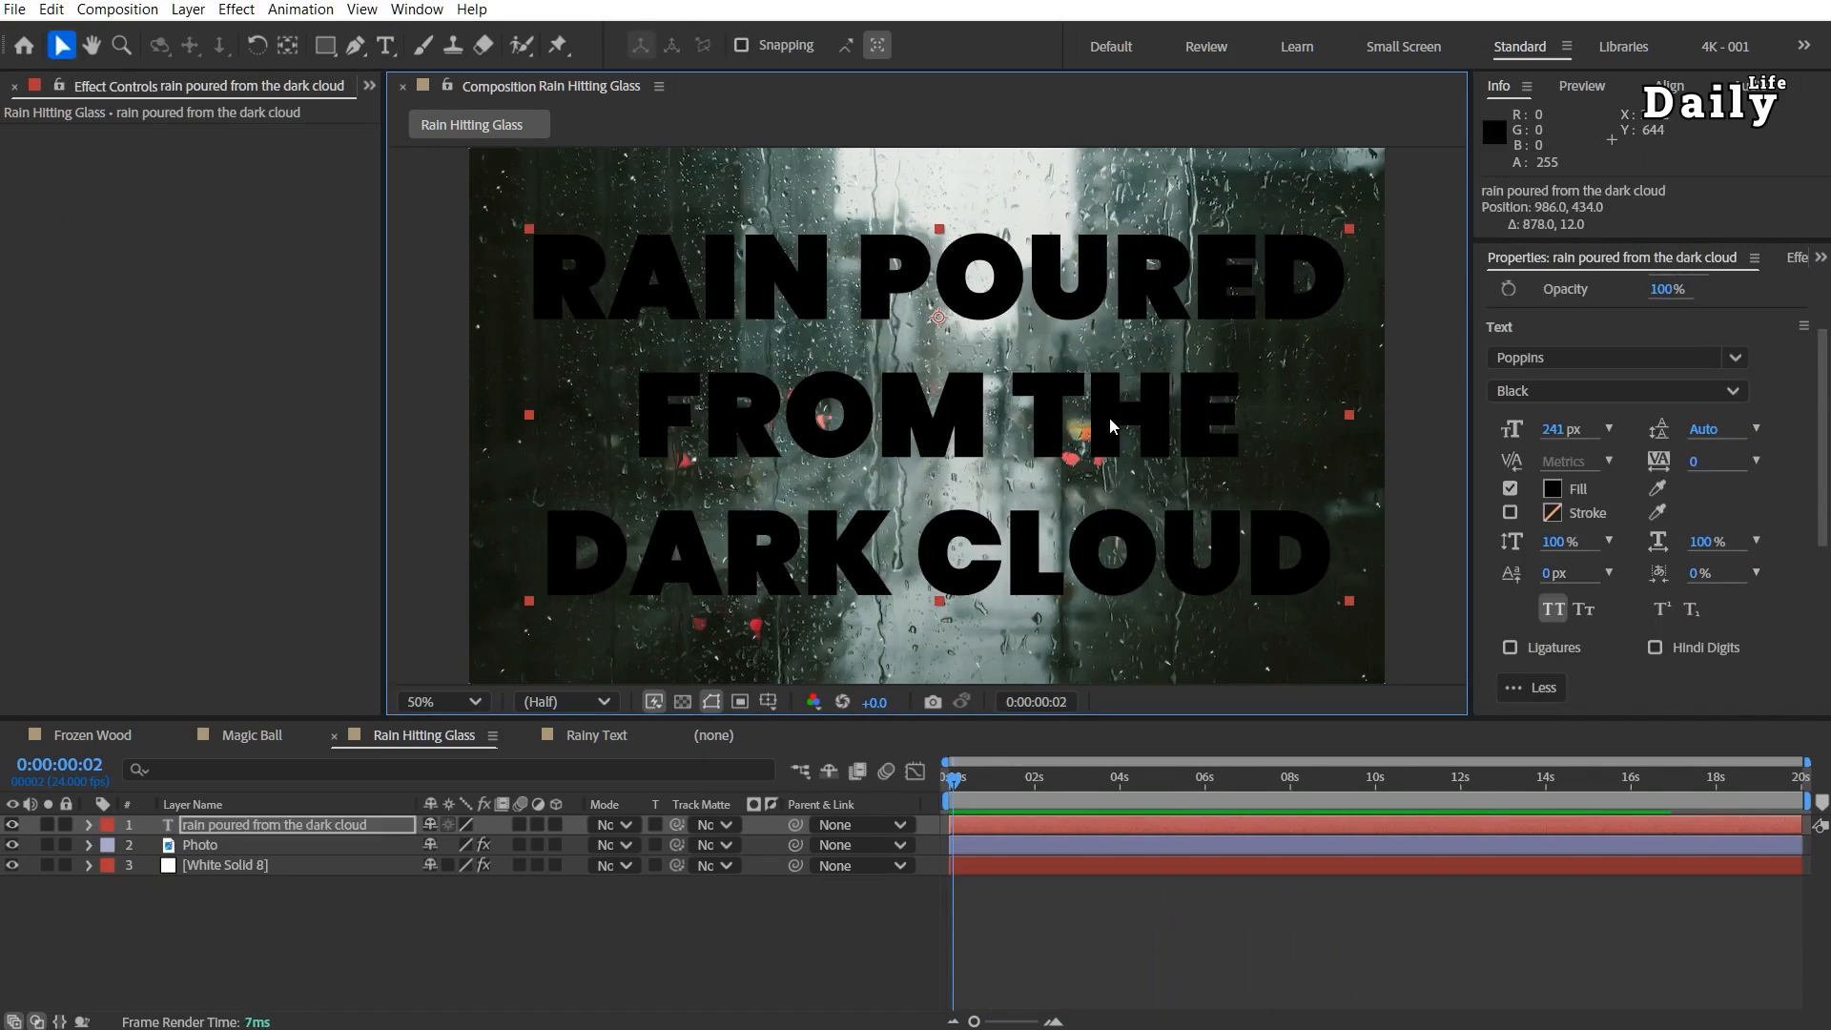
# Step: Move the CC Glass Wipe effect from the Photo layer to the "rain poured from the dark cloud" text layer
pyautogui.click(205, 846)
pyautogui.click(97, 138)
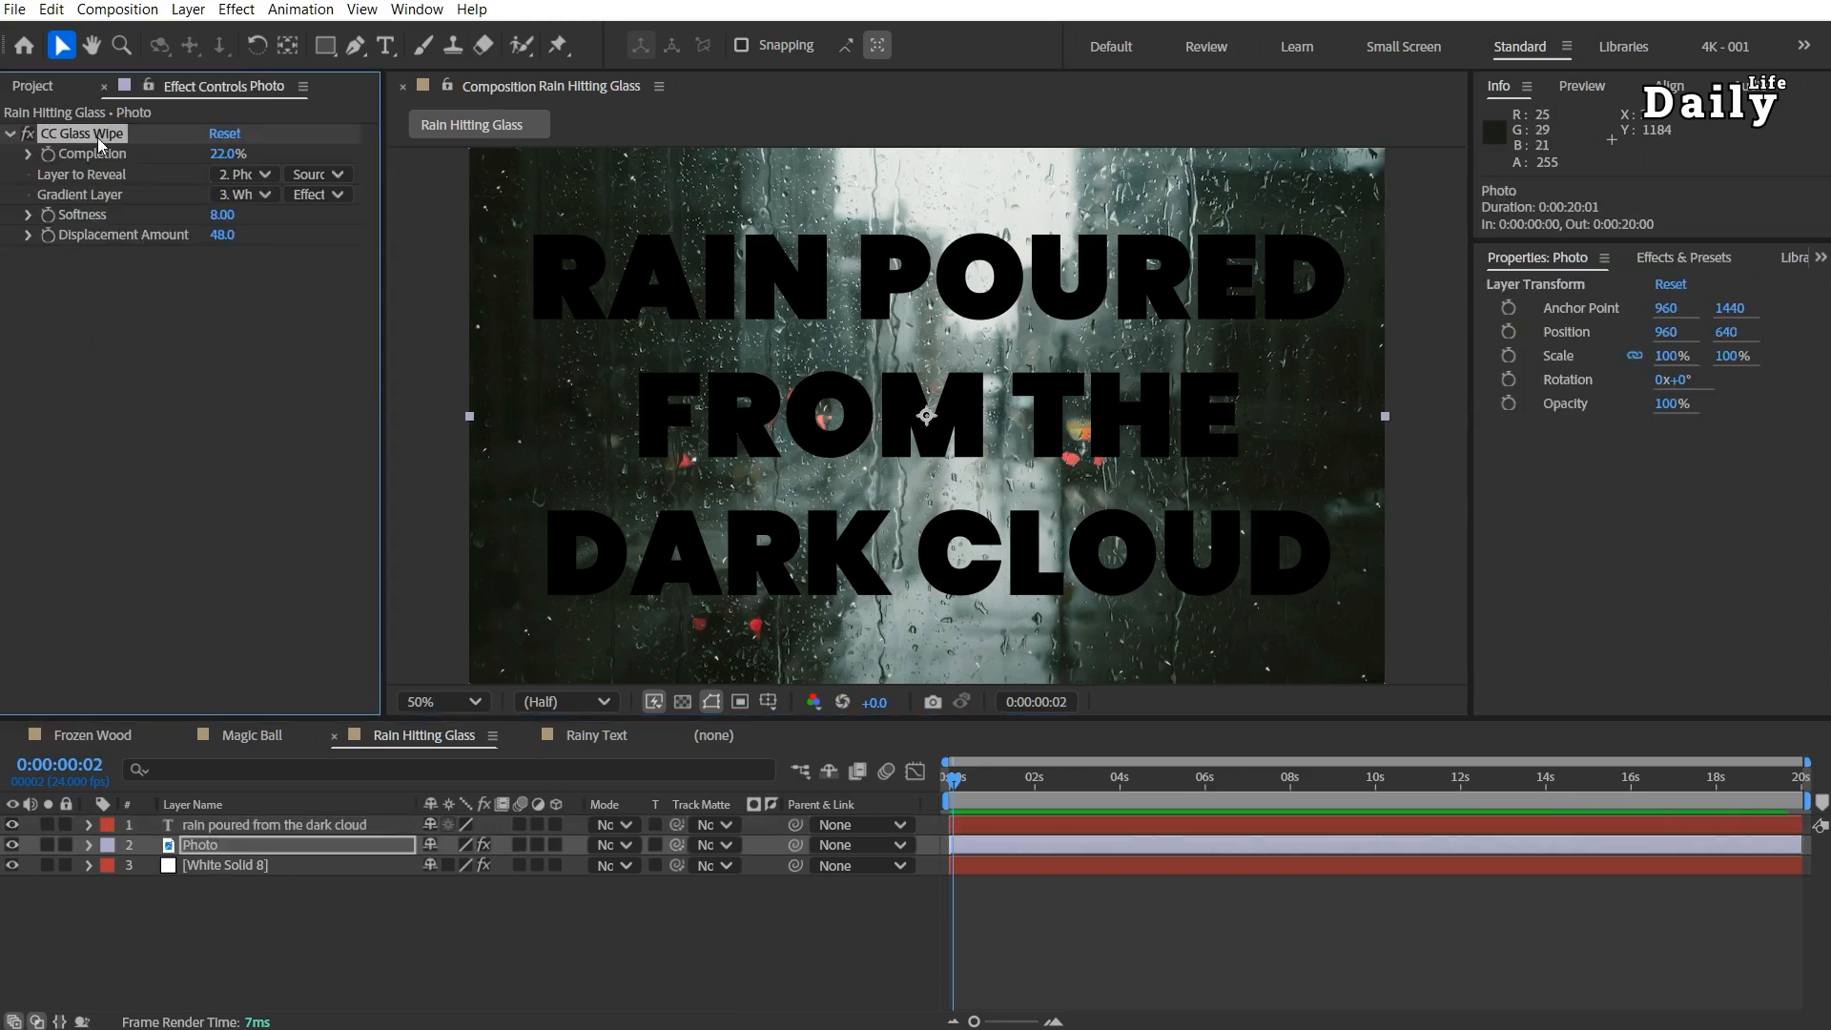
pyautogui.press('Delete')
pyautogui.click(256, 826)
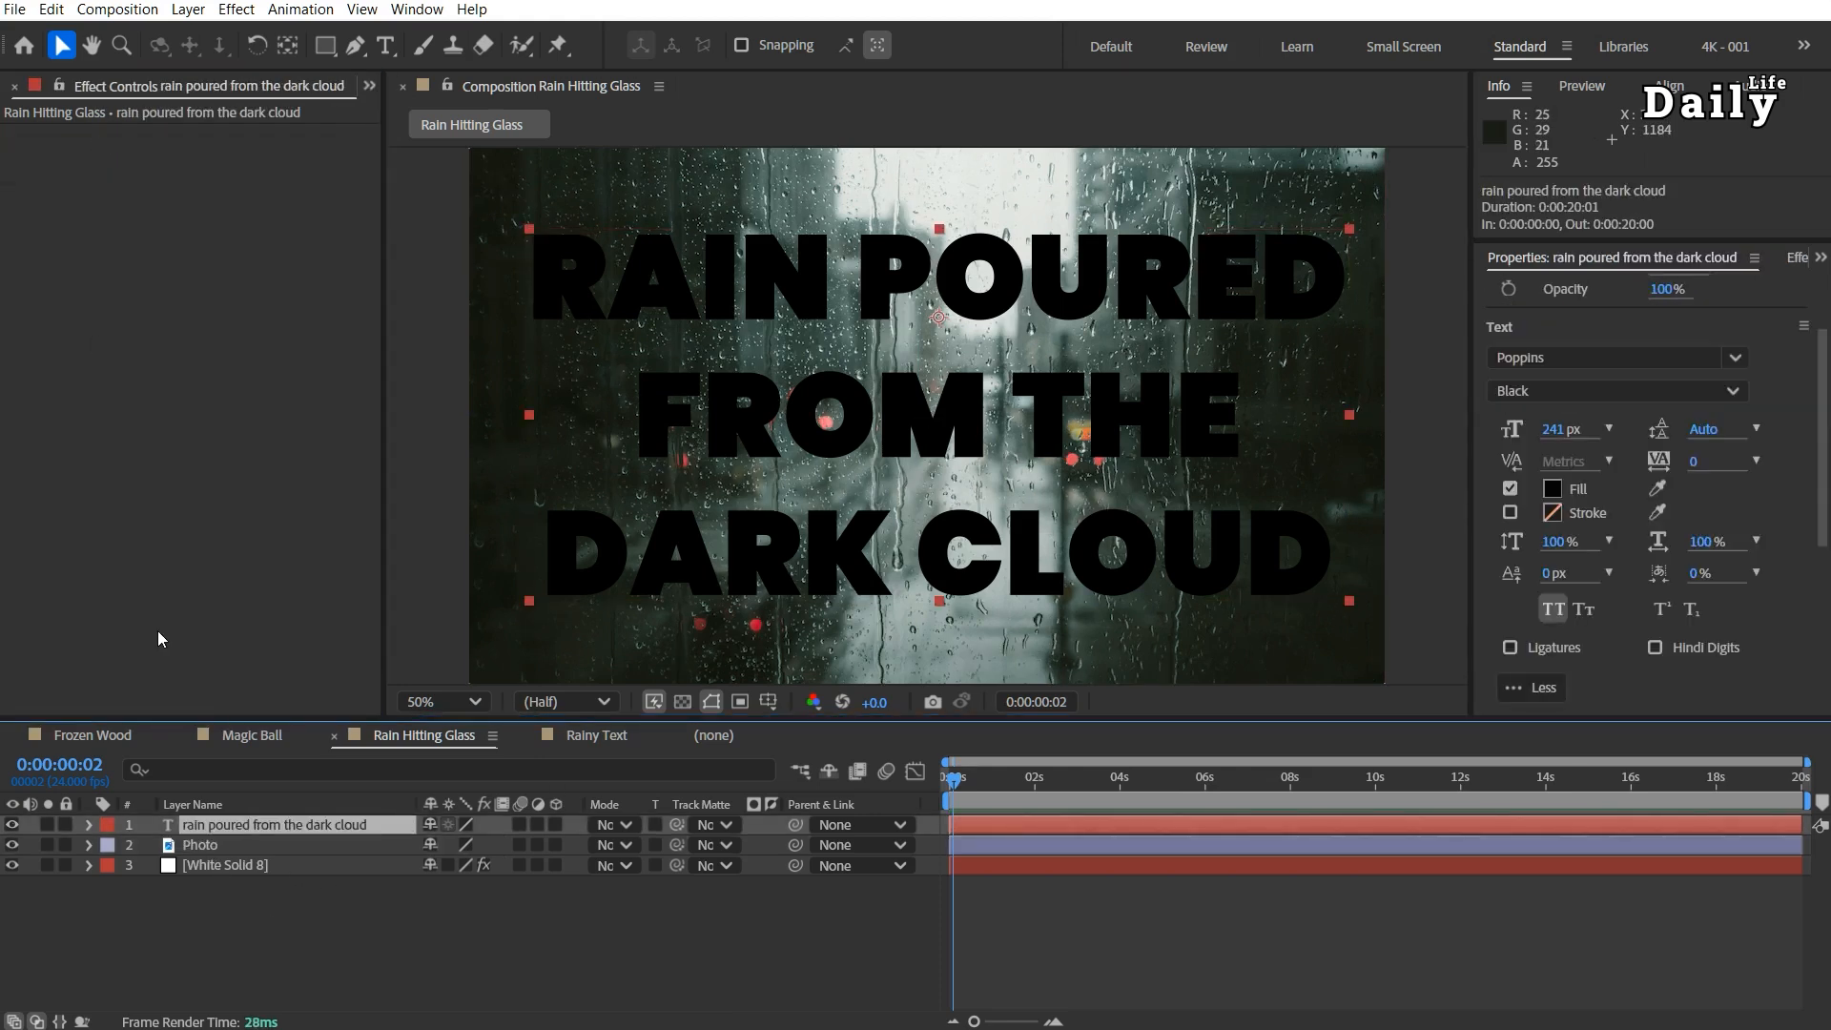
pyautogui.hotkey('ctrl', 'v')
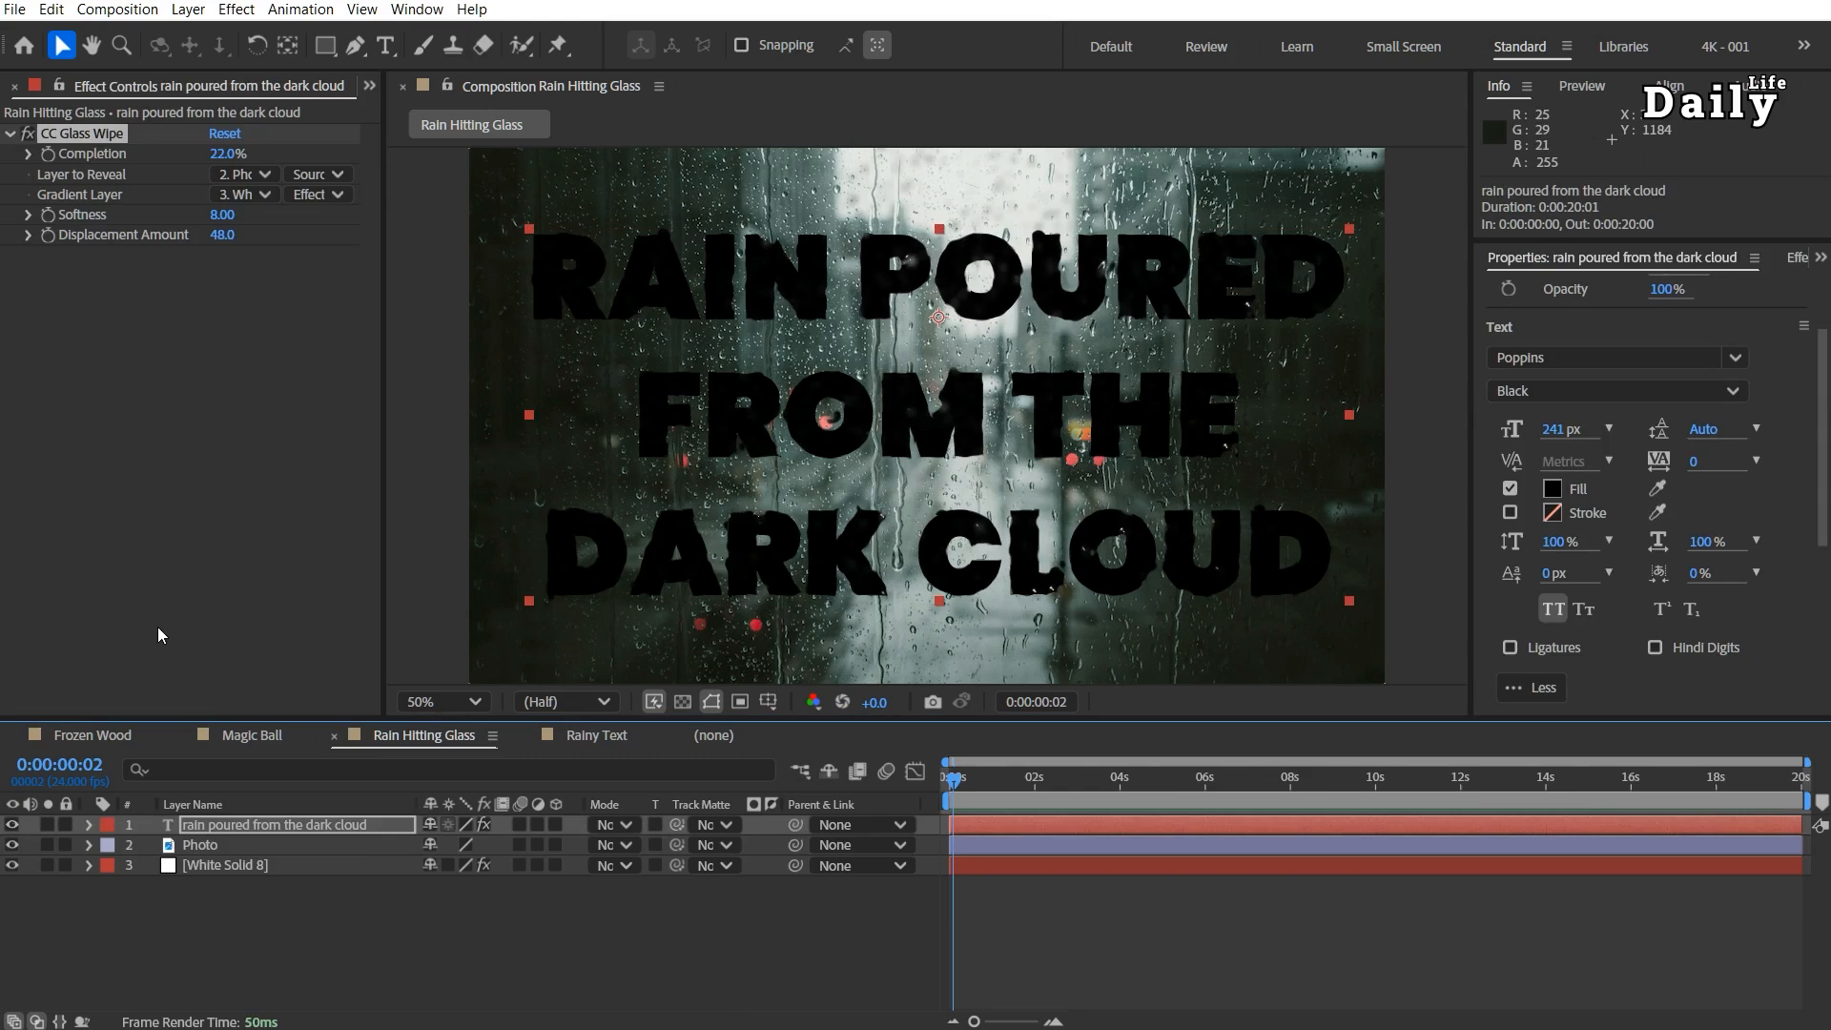
# Step: Set the text wipe's Layer to Reveal to the text layer itself and its Gradient Layer to White Solid 8 with Effects & Masks
pyautogui.click(240, 174)
pyautogui.click(283, 234)
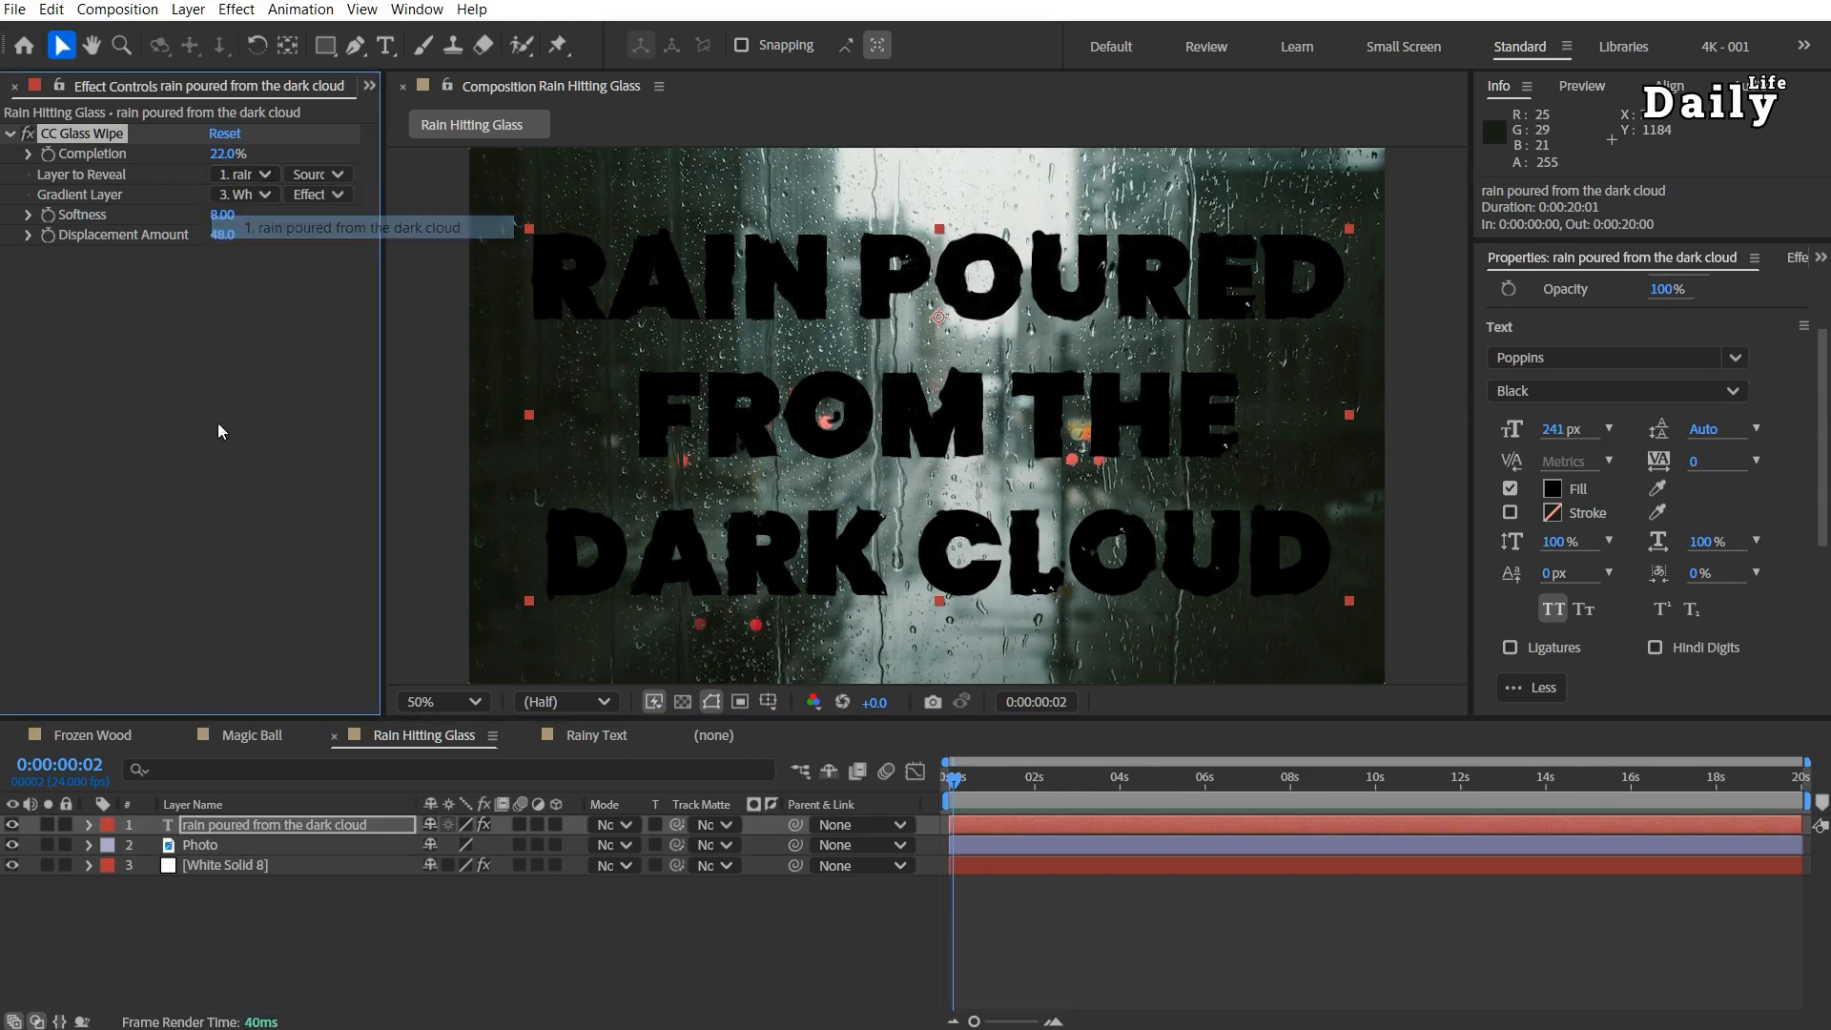
pyautogui.click(244, 194)
pyautogui.click(297, 295)
pyautogui.click(318, 194)
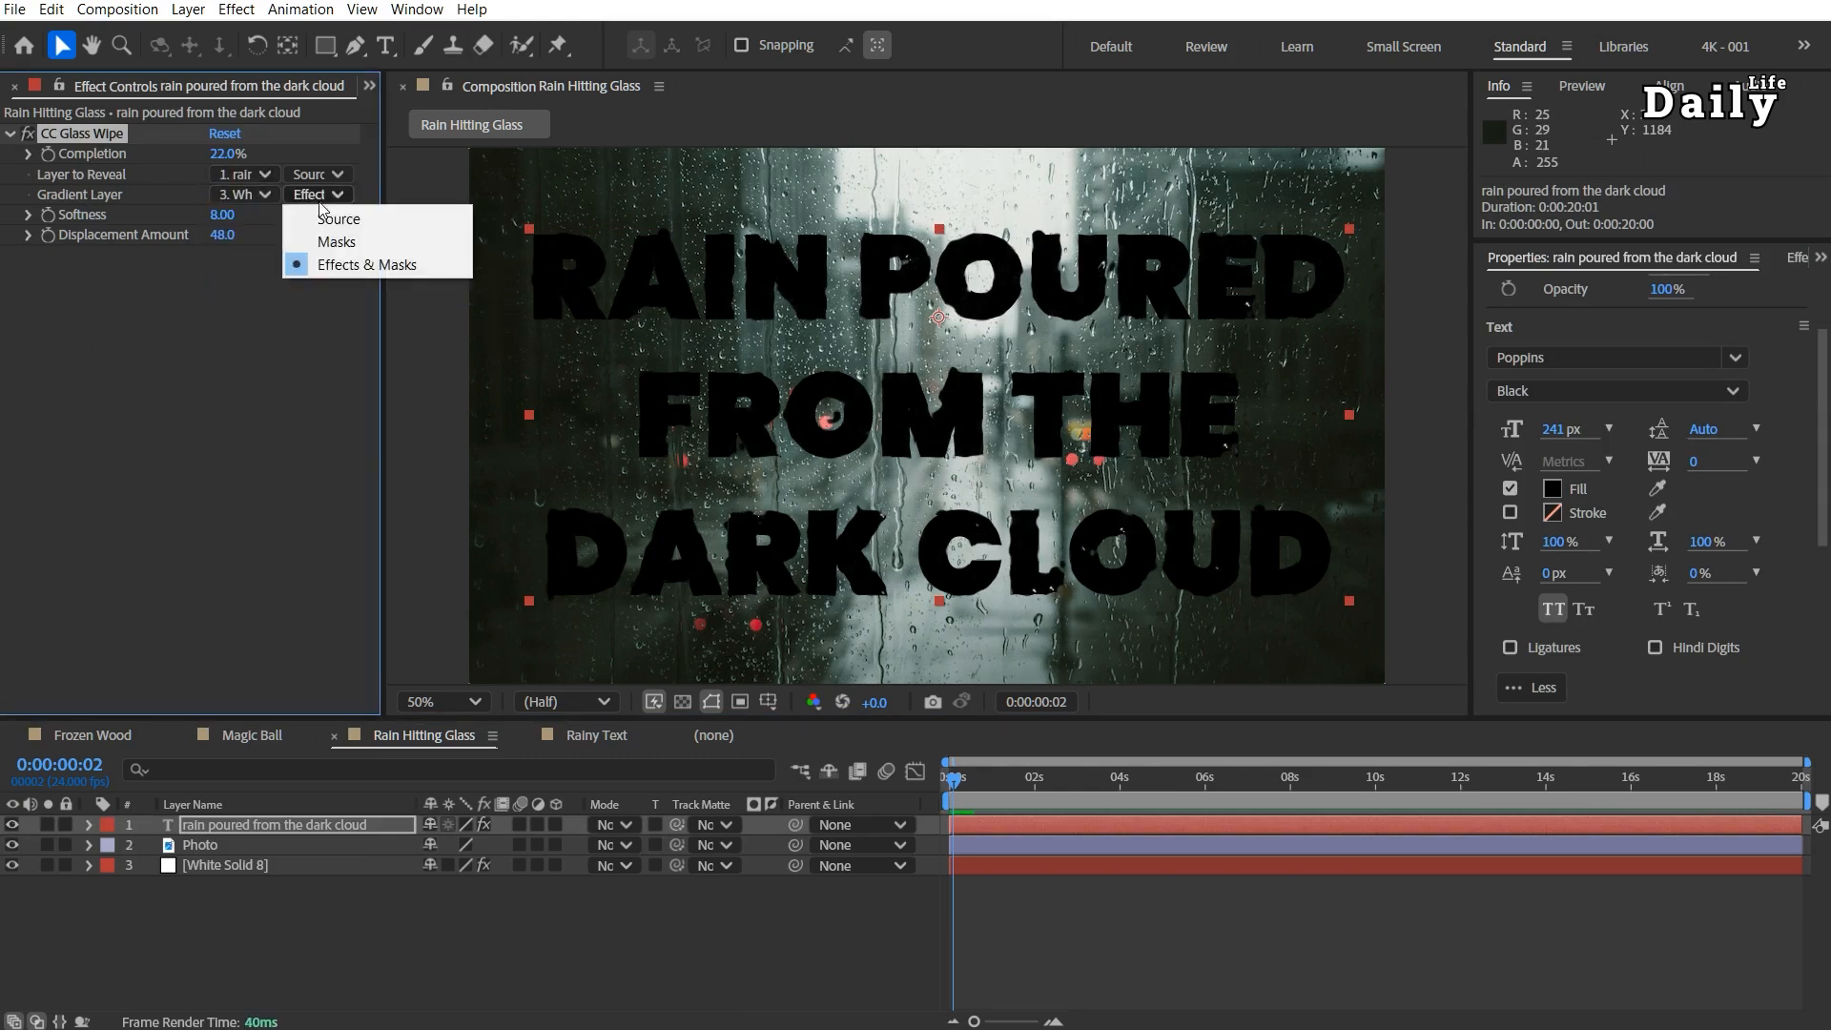
pyautogui.click(341, 269)
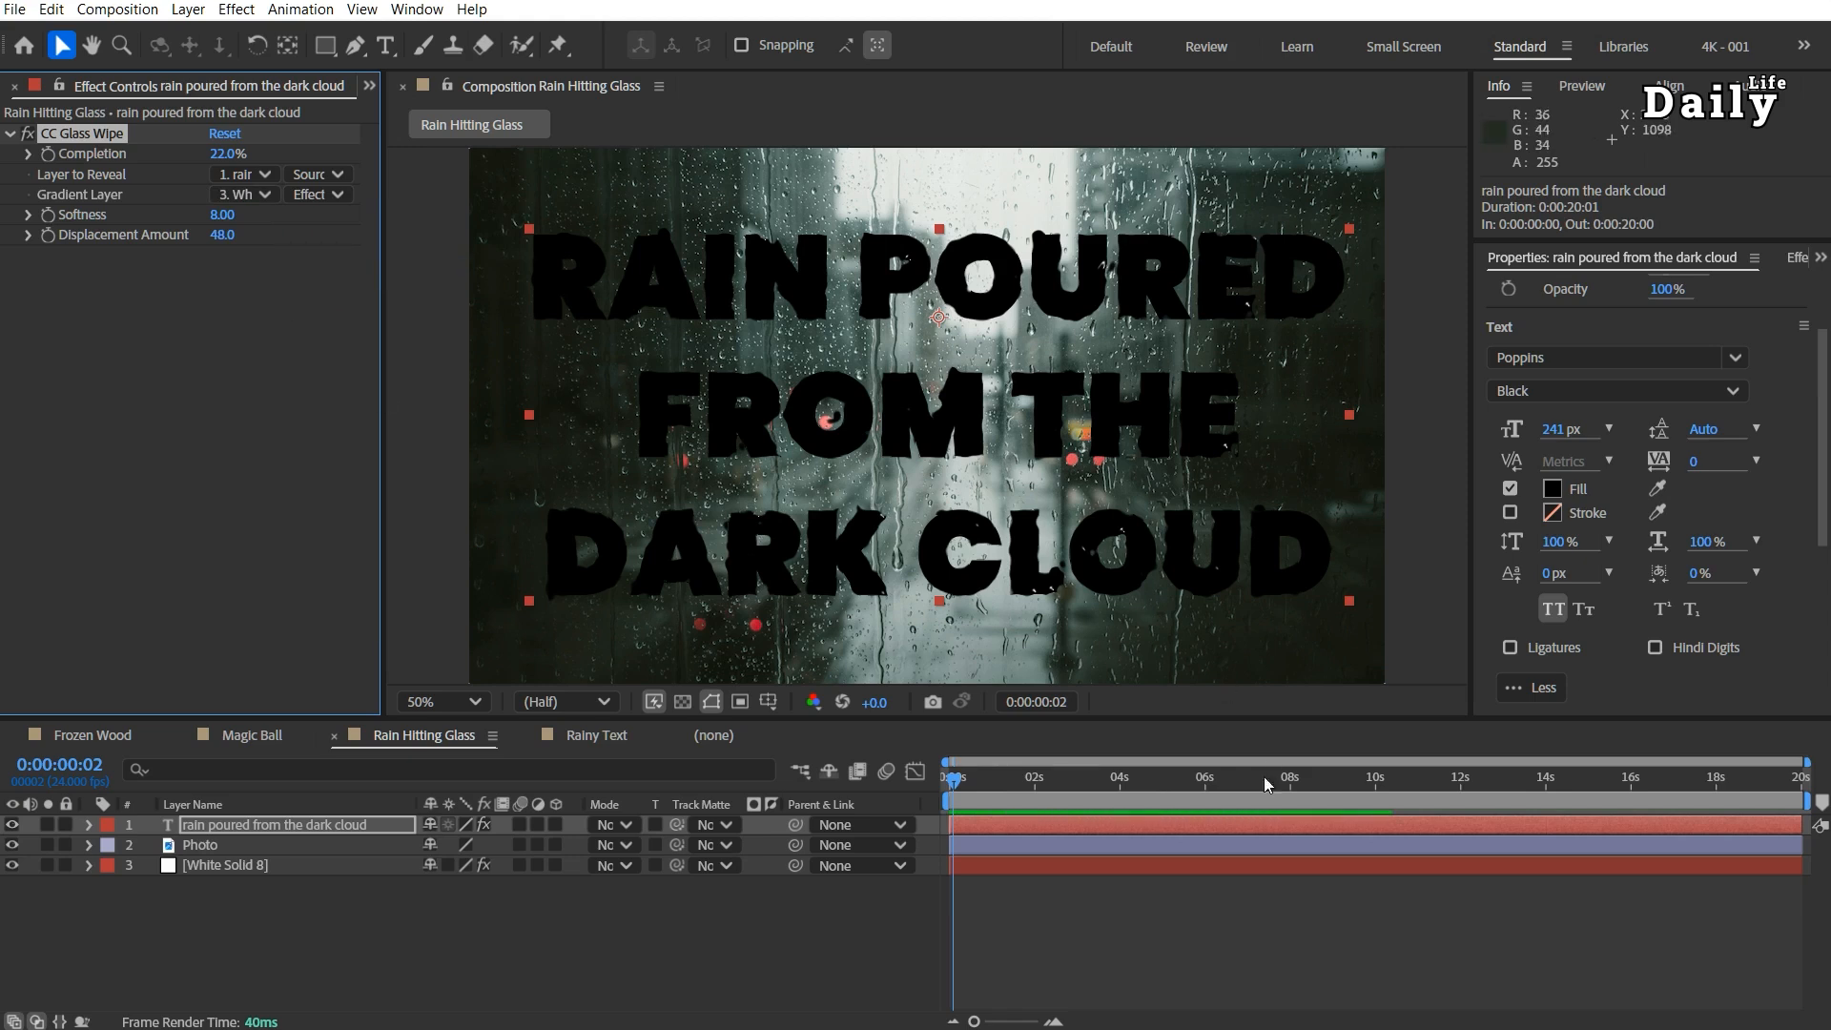
# Step: Preview the glass-wiped text over the rainy photo from the start of the composition
pyautogui.click(920, 799)
pyautogui.press('space')
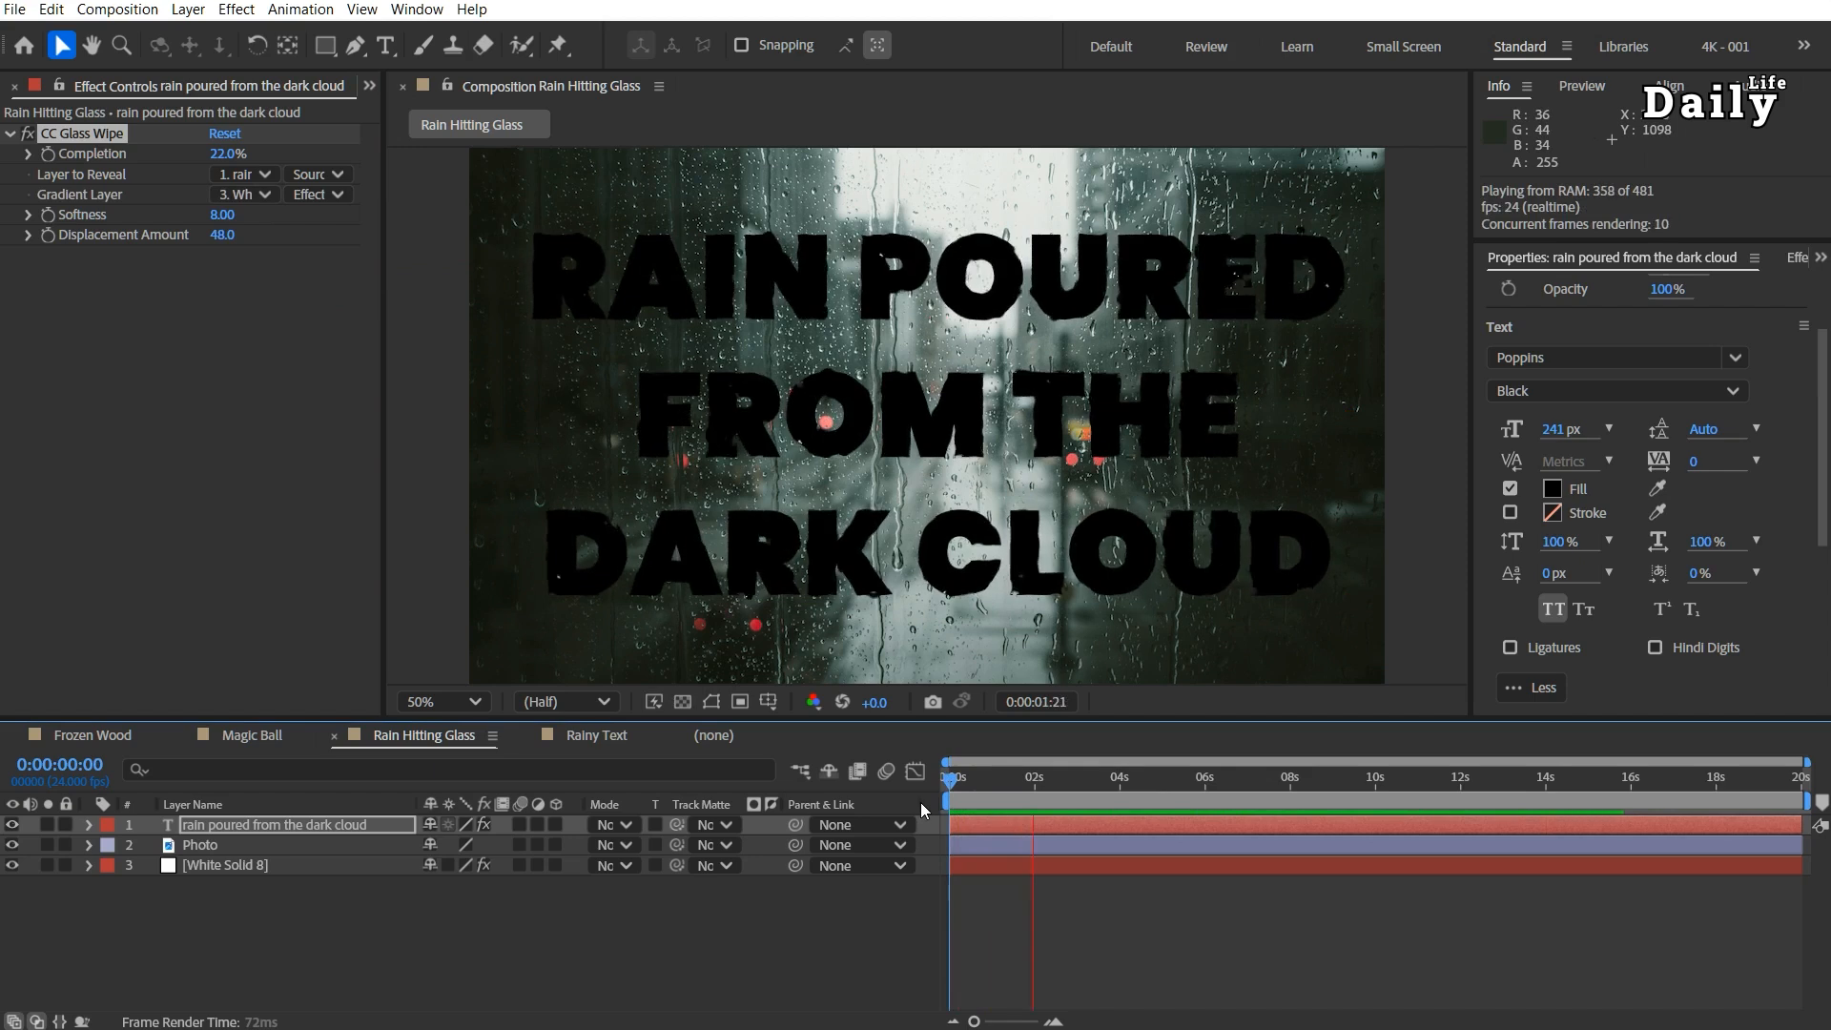
pyautogui.press('space')
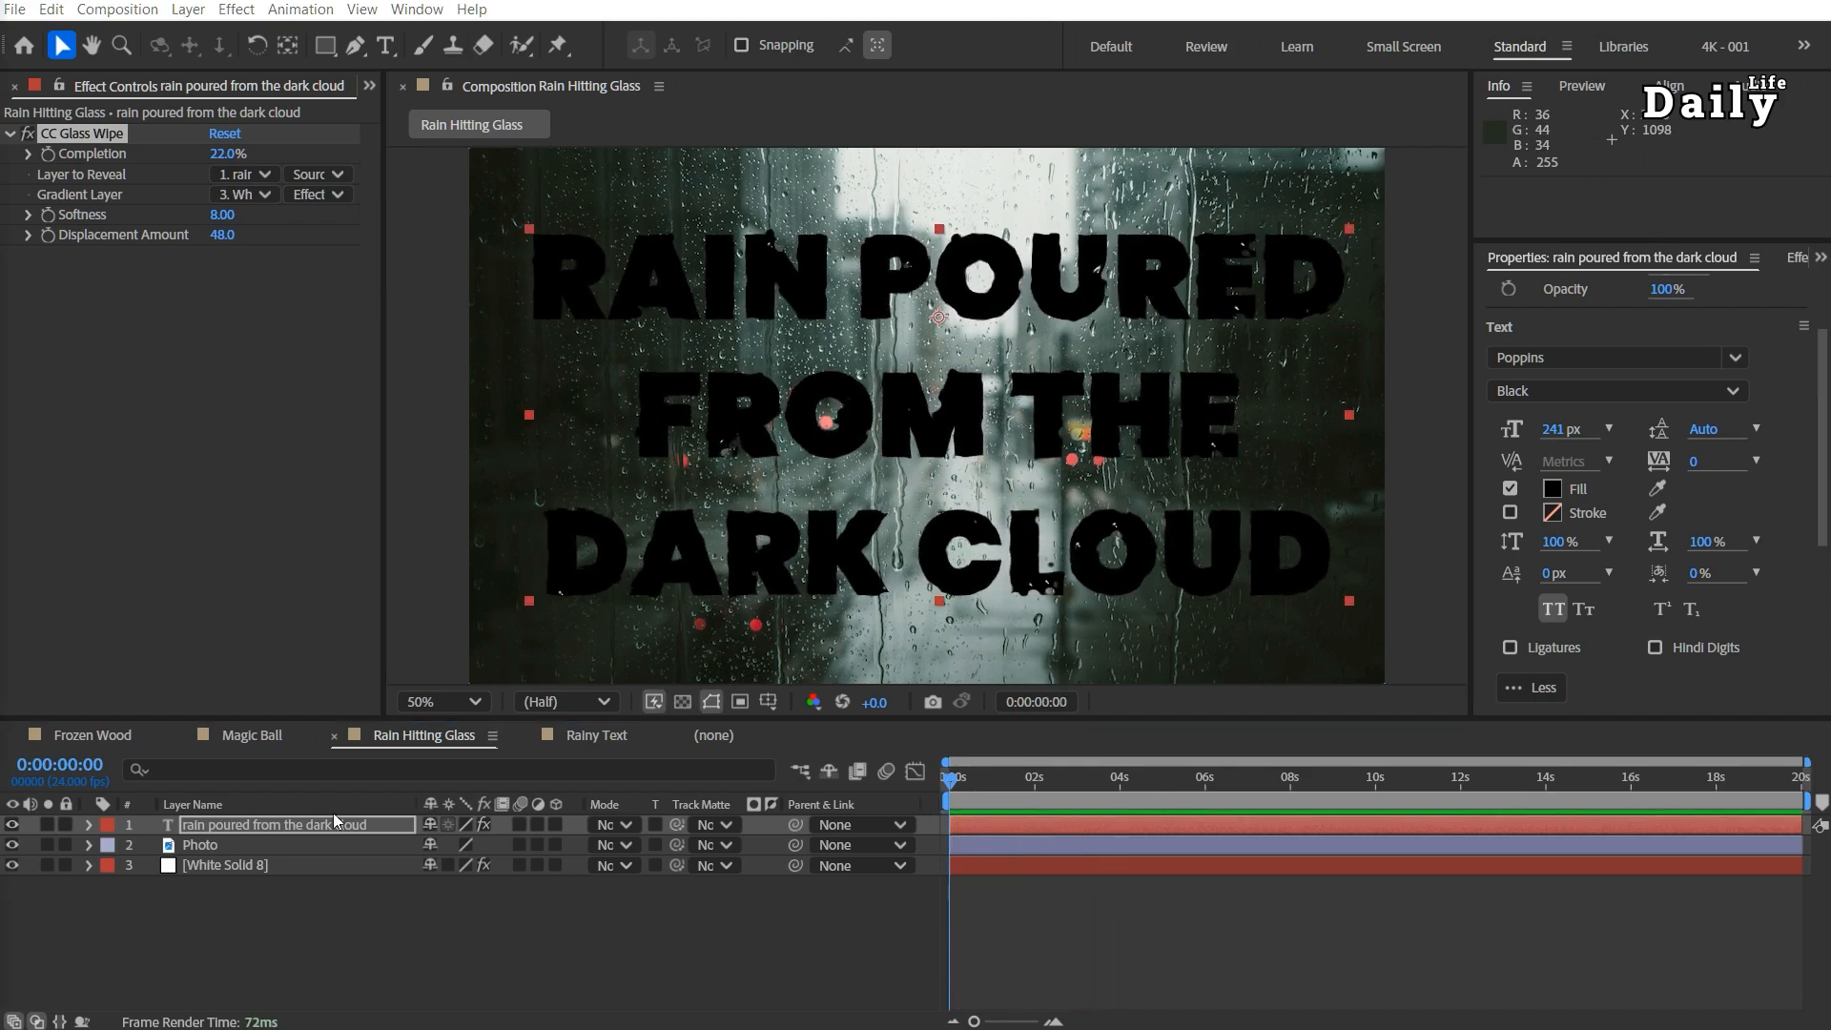
# Step: Set the "rain poured from the dark cloud" text layer's blending mode to Soft Light and preview the result
pyautogui.click(329, 822)
pyautogui.click(611, 824)
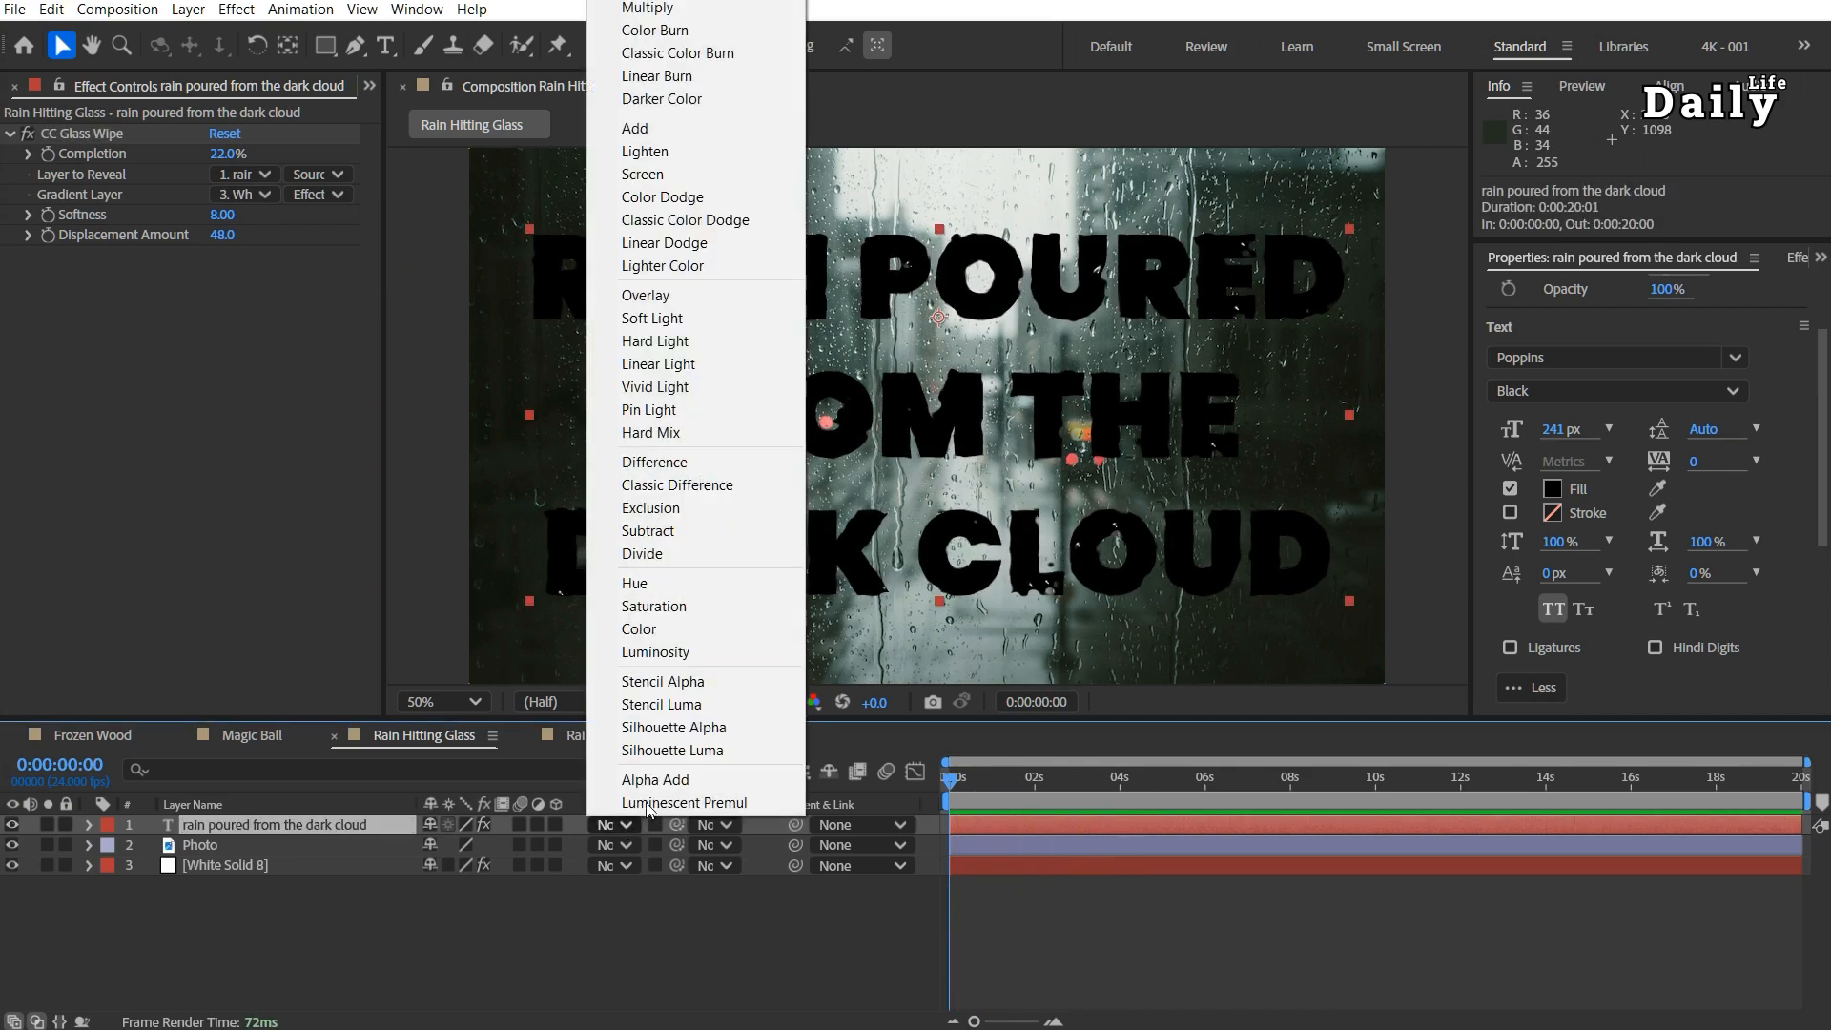
pyautogui.click(700, 319)
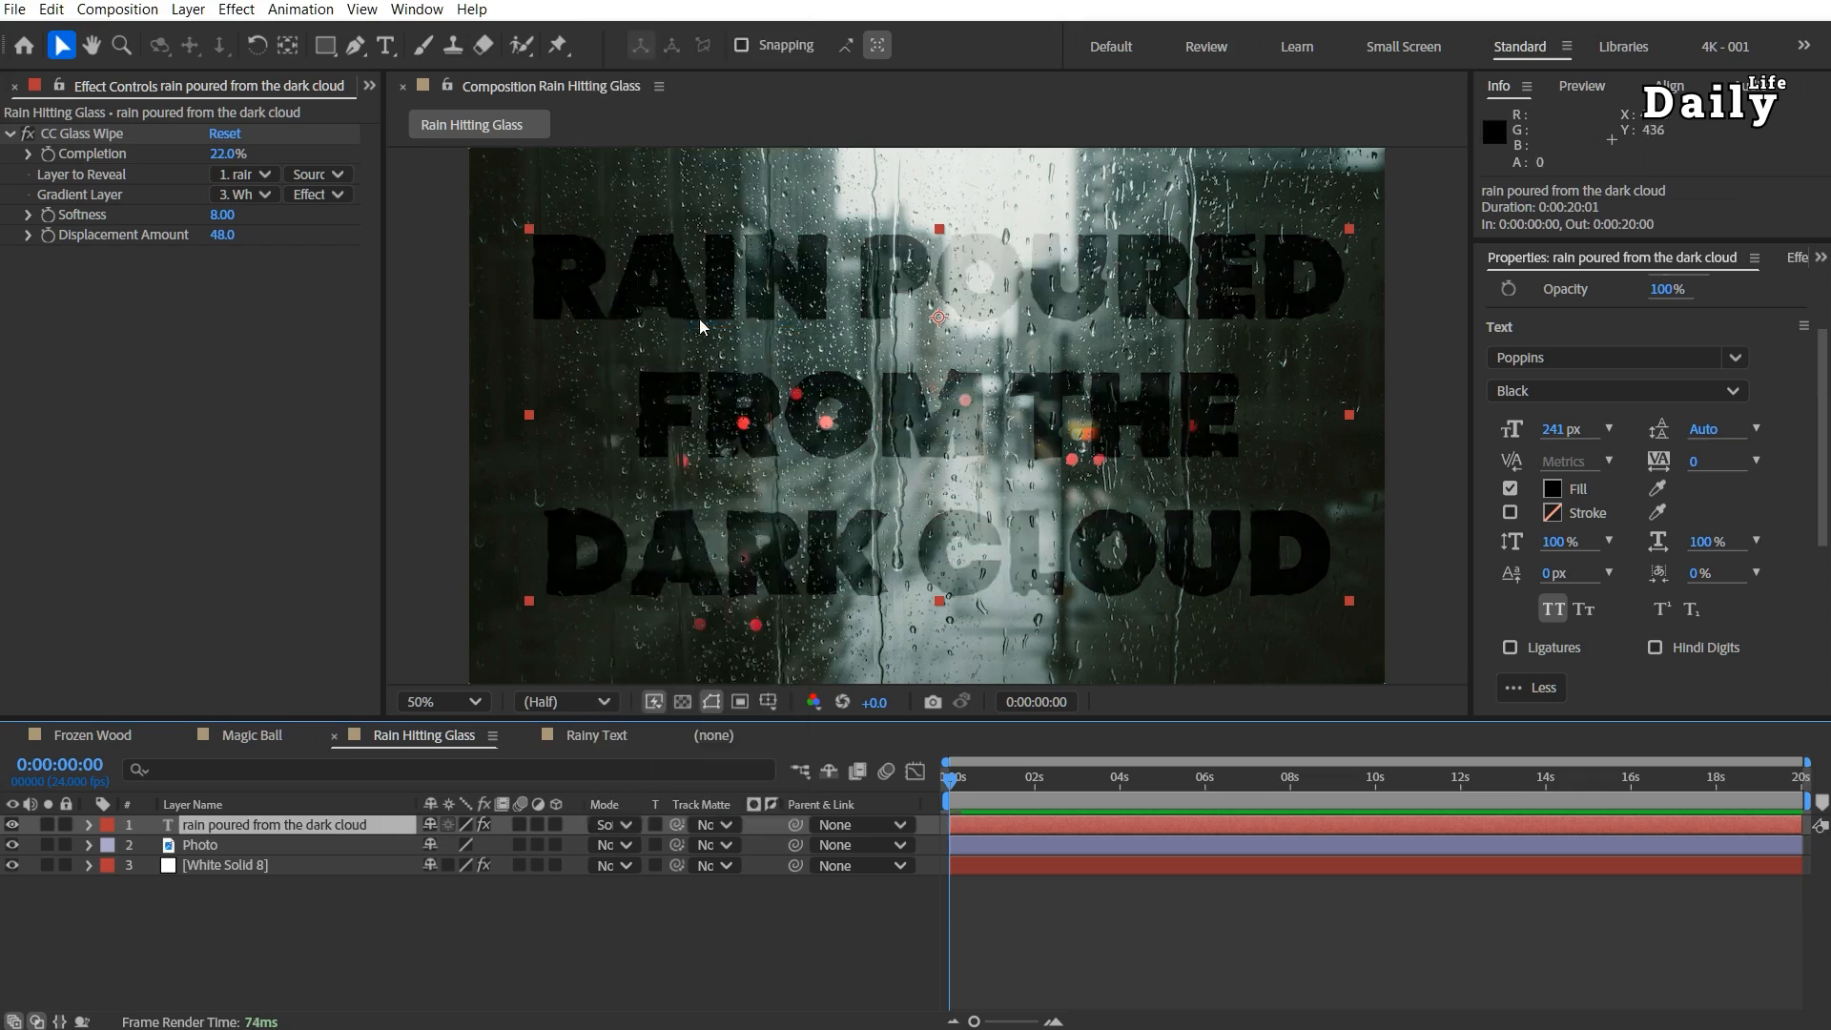
pyautogui.press('space')
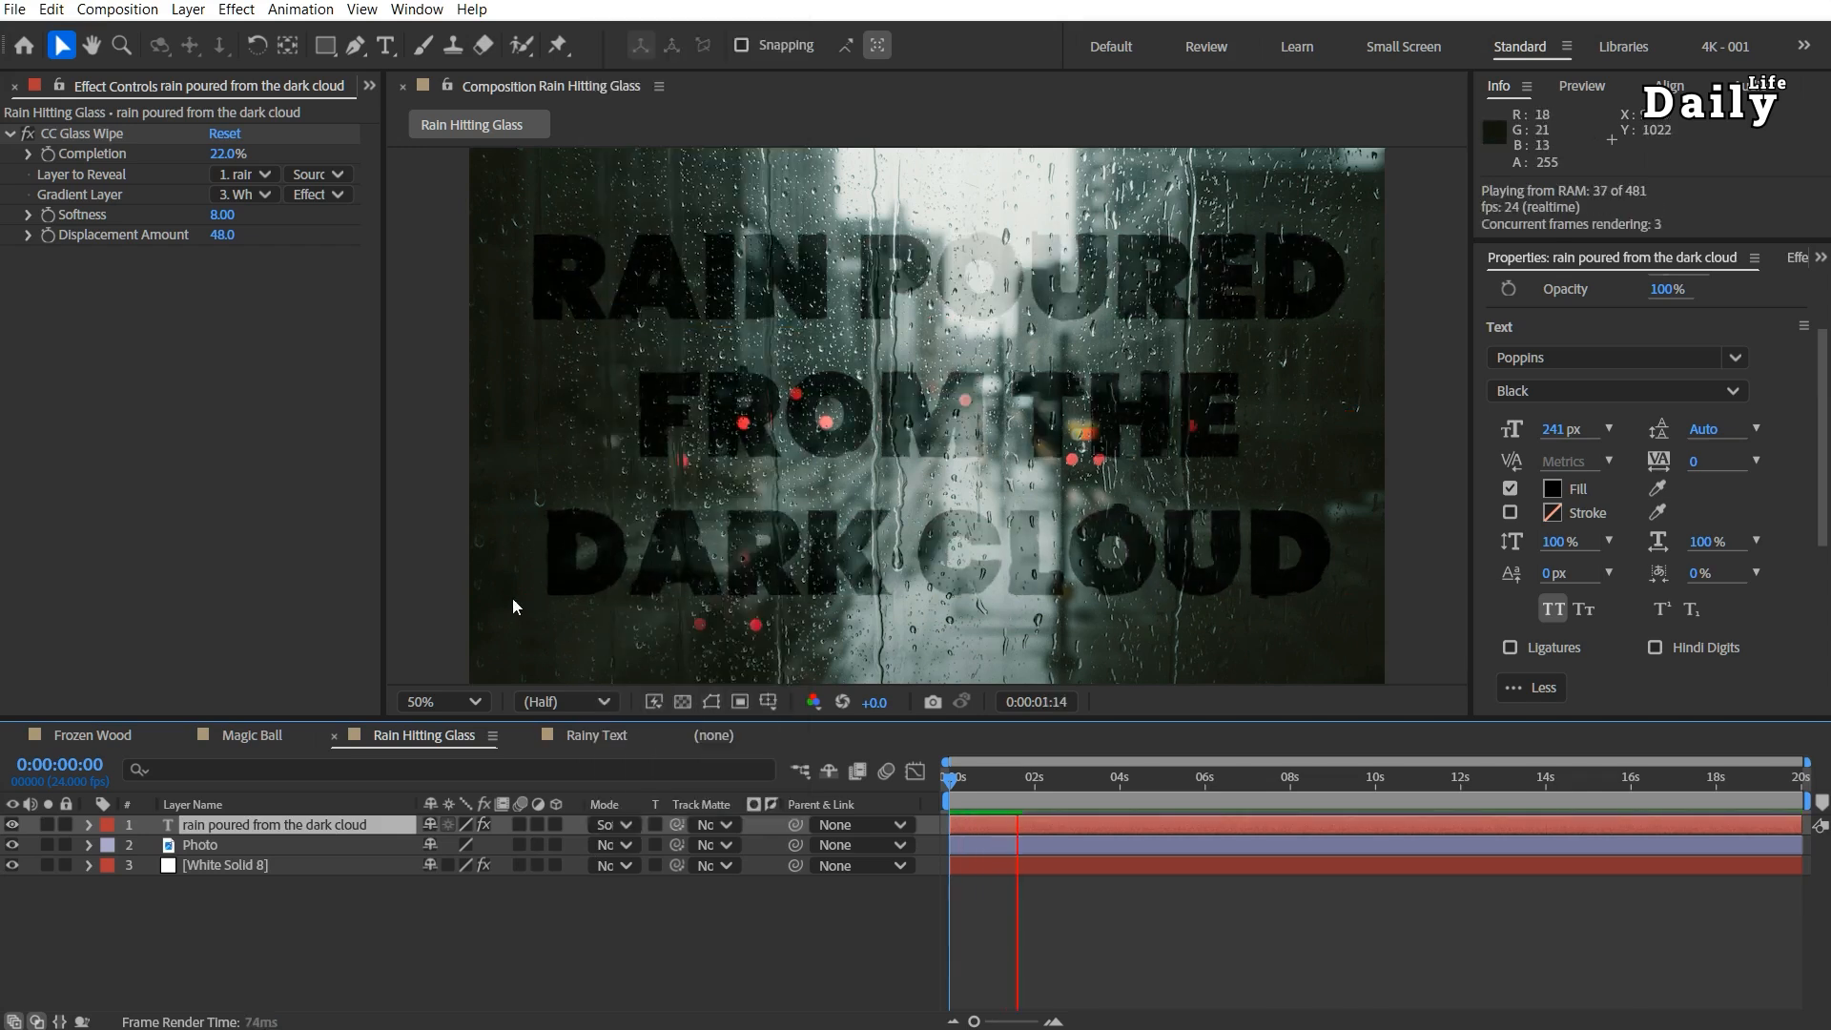
pyautogui.press('space')
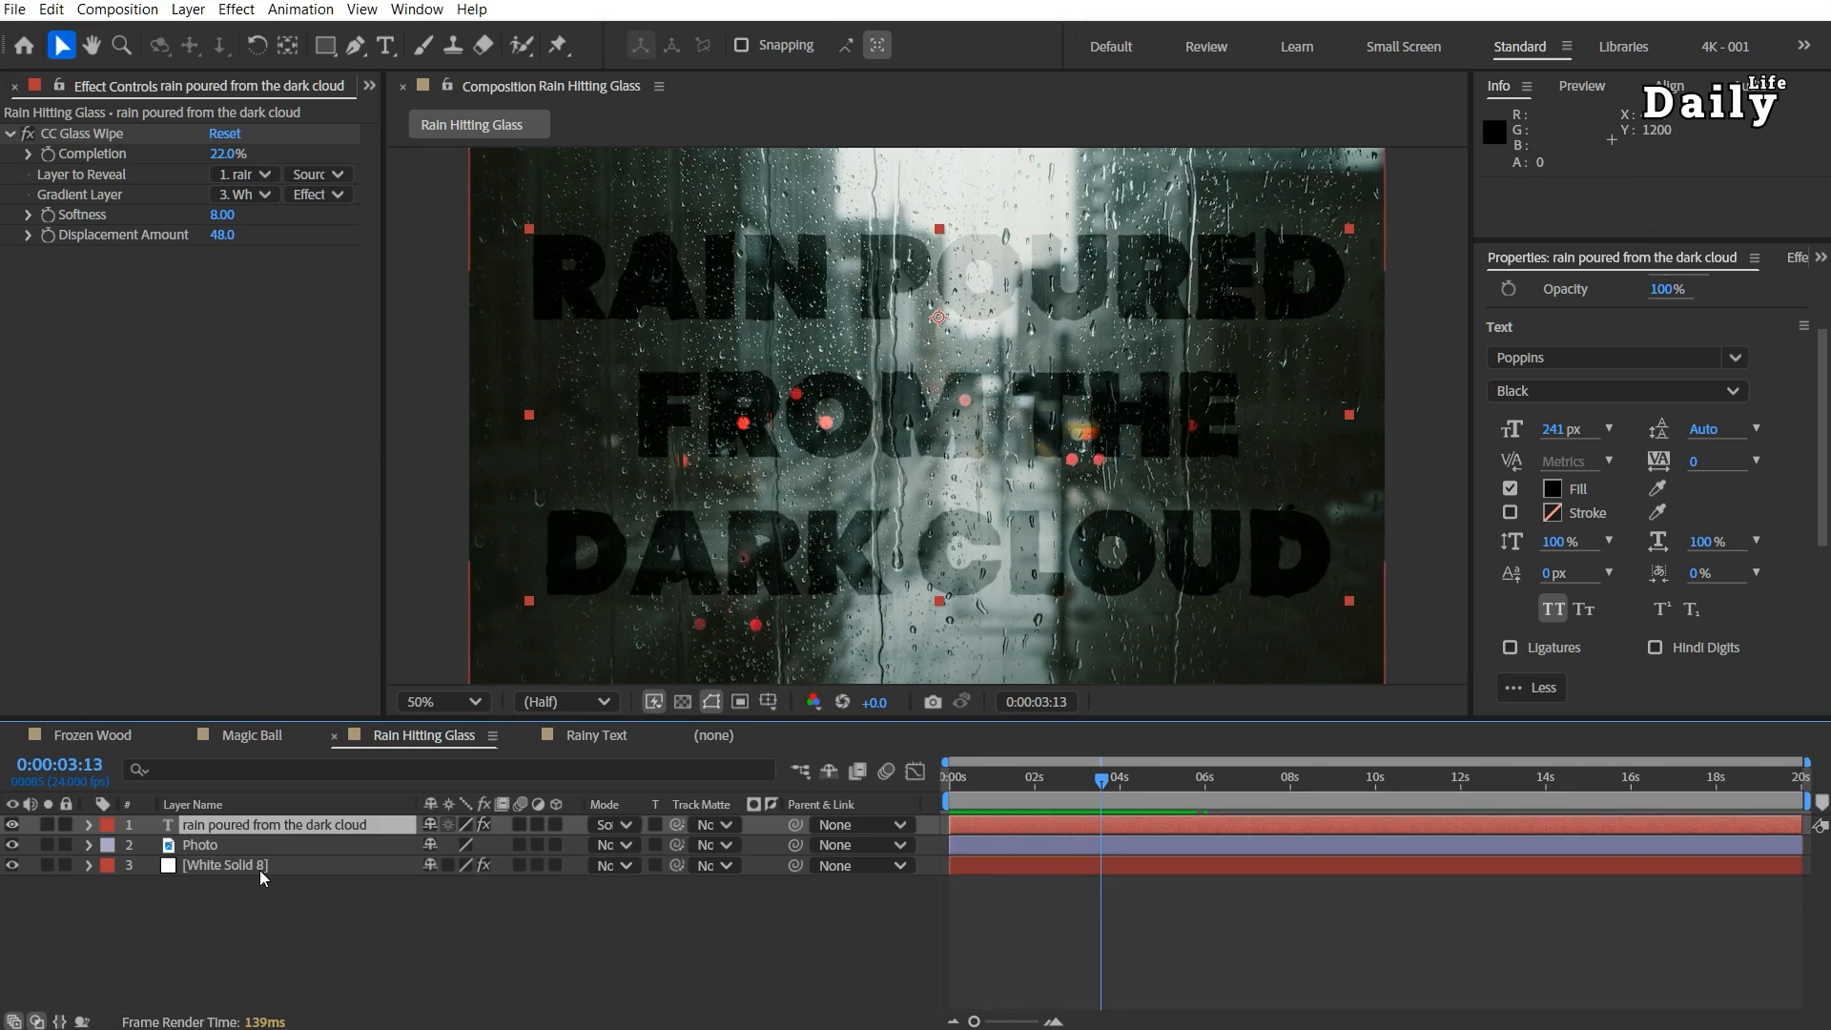
# Step: Move White Solid 8 between the text and Photo layers, set its Opacity to 40%, and preview from the start
pyautogui.moveTo(259, 870); pyautogui.dragTo(249, 834)
pyautogui.click(91, 845)
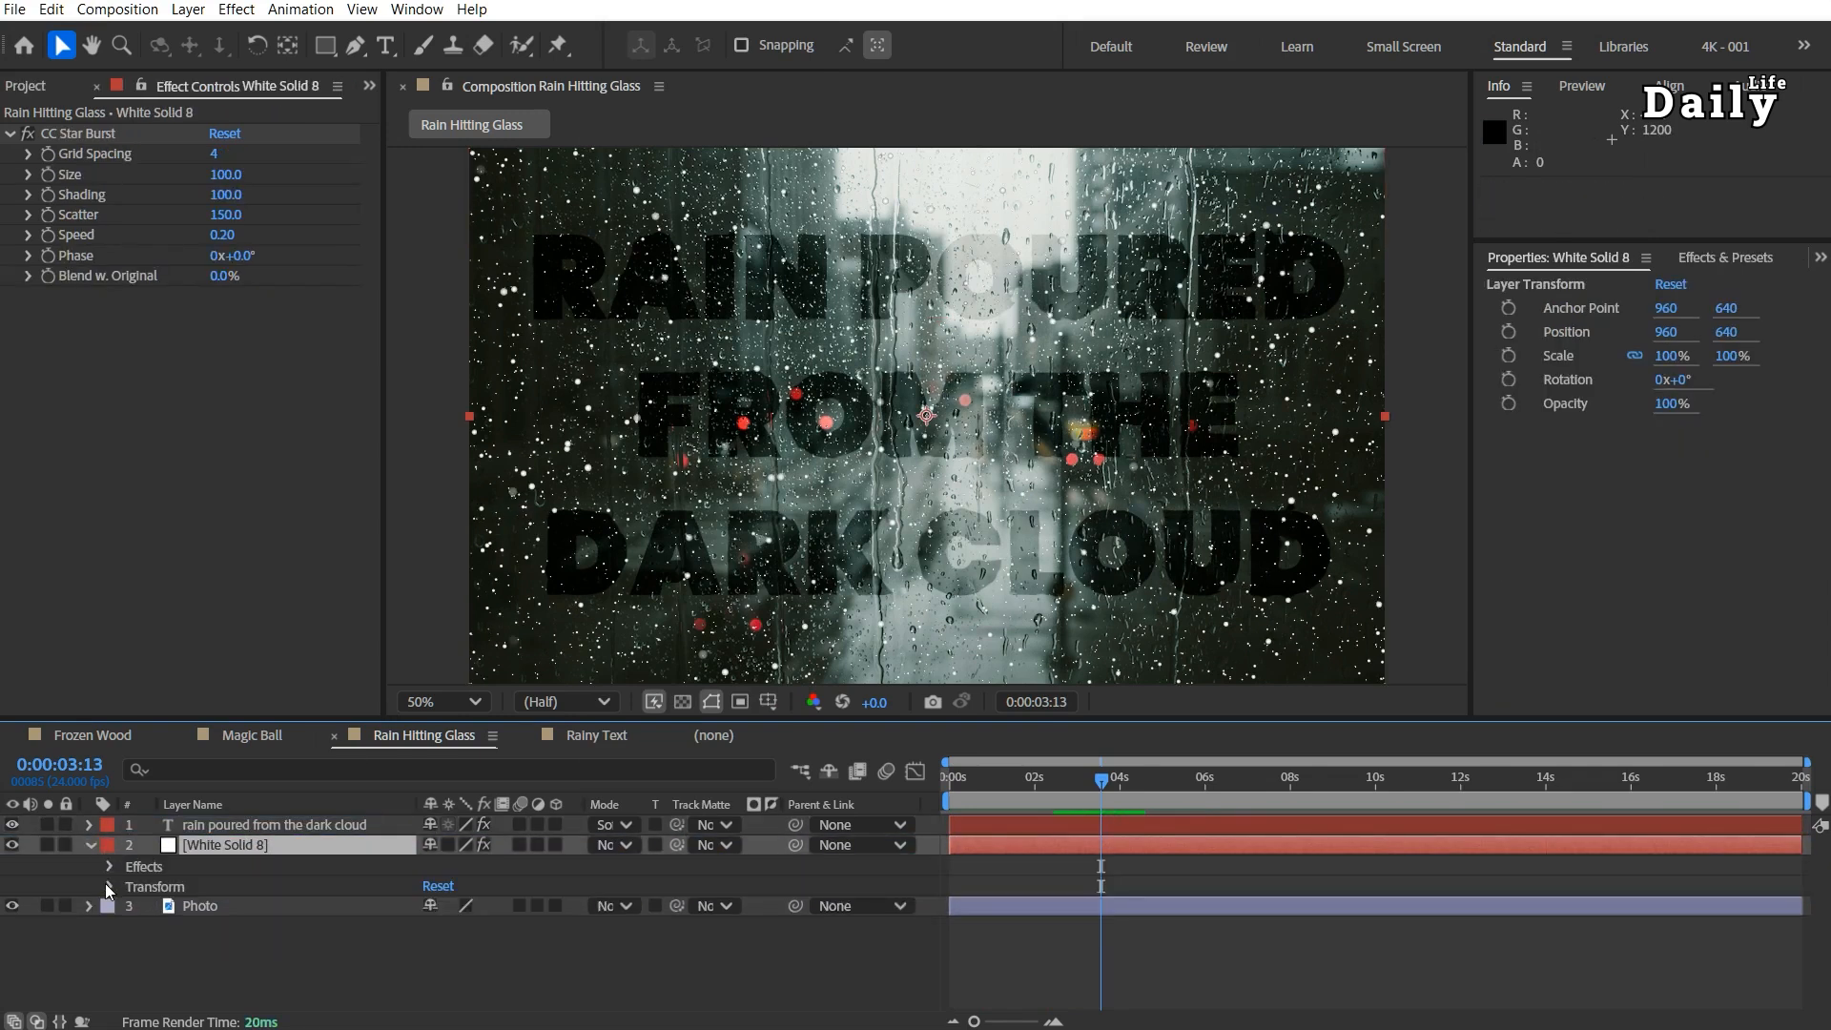
pyautogui.click(109, 887)
pyautogui.moveTo(435, 988); pyautogui.dragTo(353, 979)
pyautogui.click(939, 779)
pyautogui.press('space')
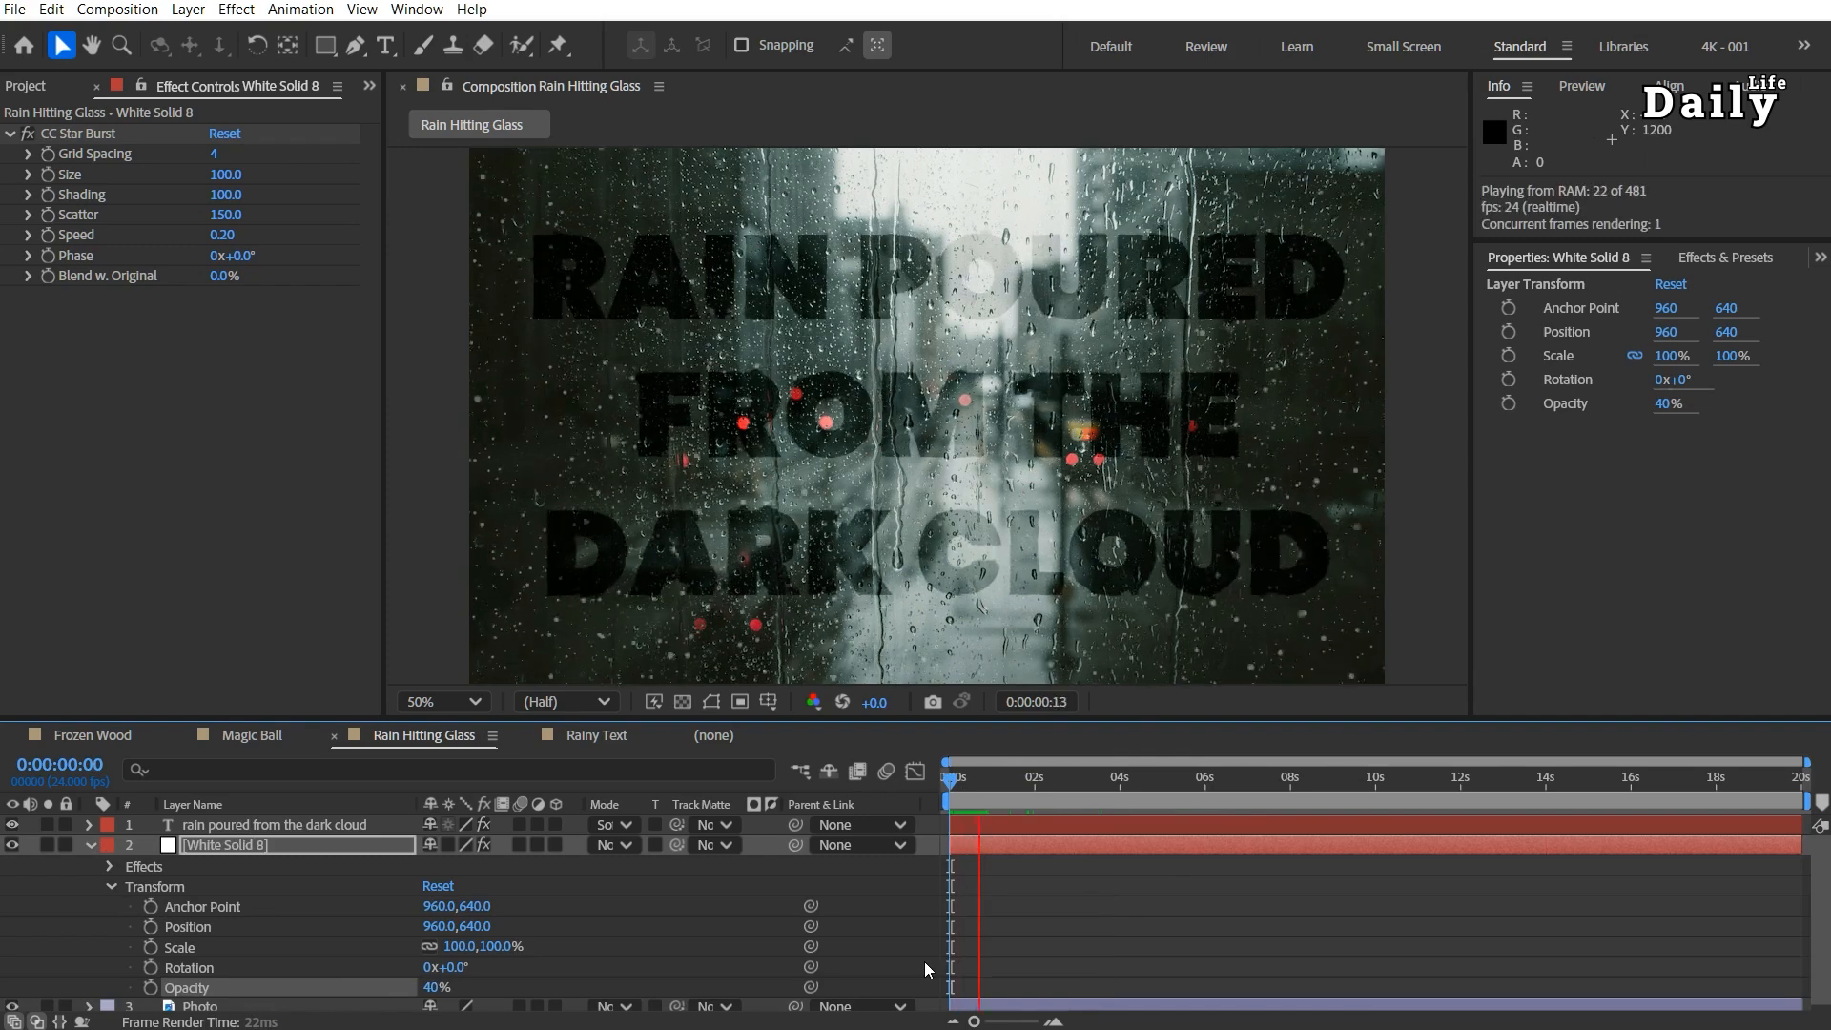